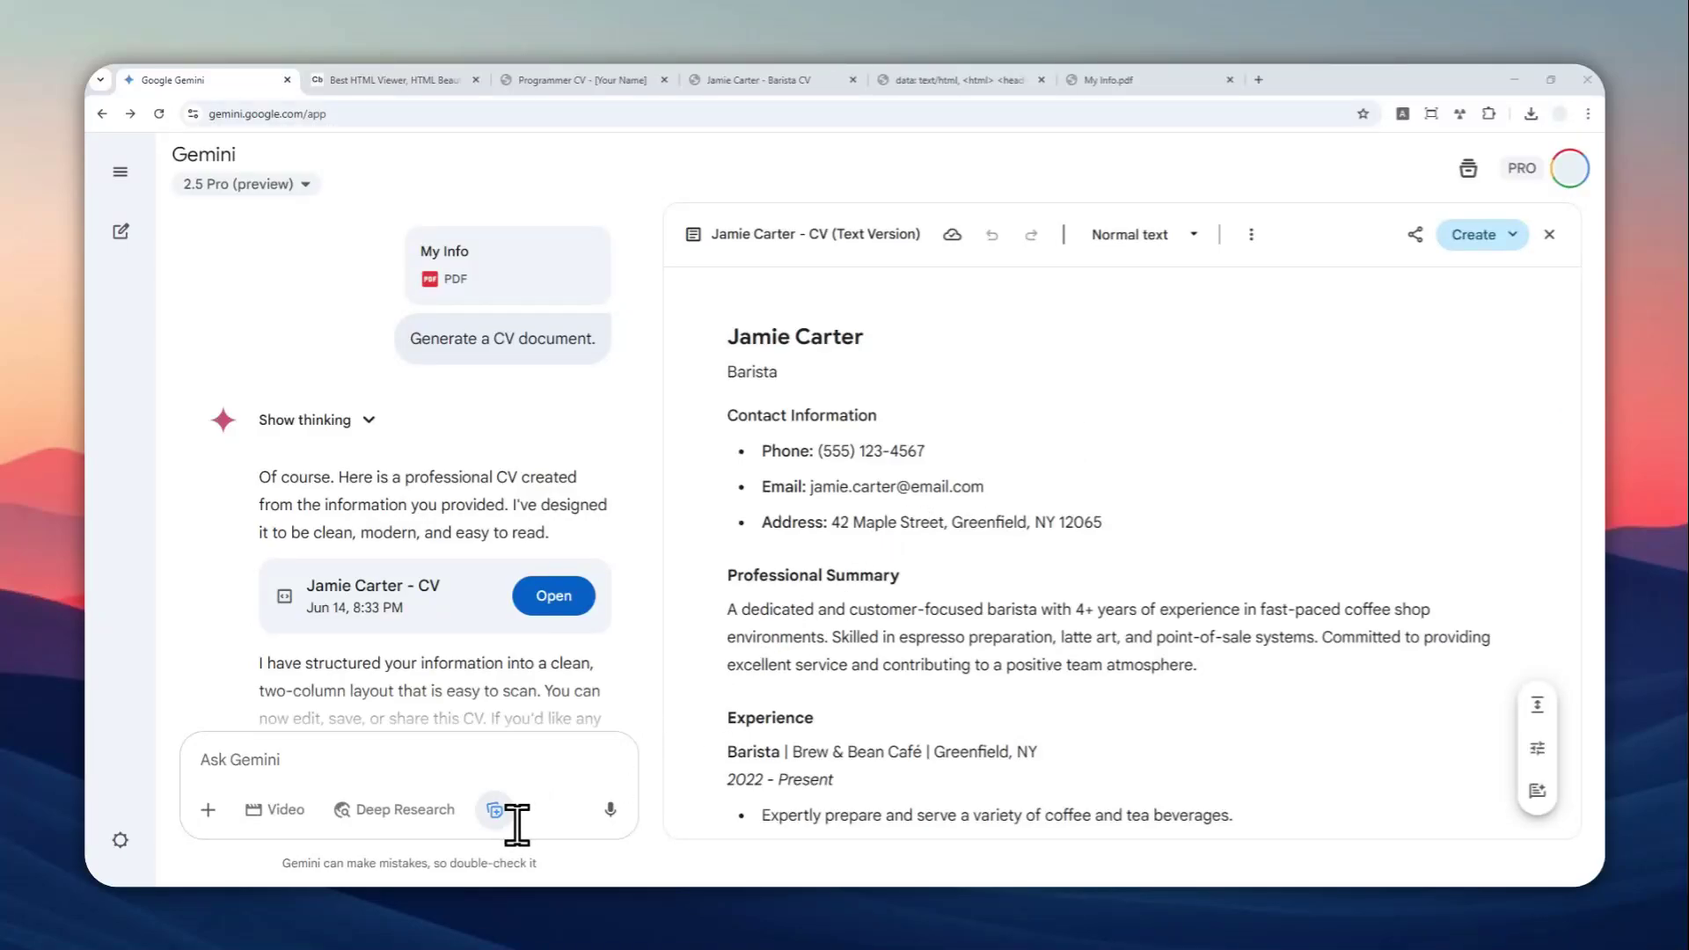
Look through the sample CV PDFs, including the Programmer CV and Barista CV
{"action": "scroll", "coordinate": [1097, 472], "scroll_direction": "down", "scroll_amount": 3}
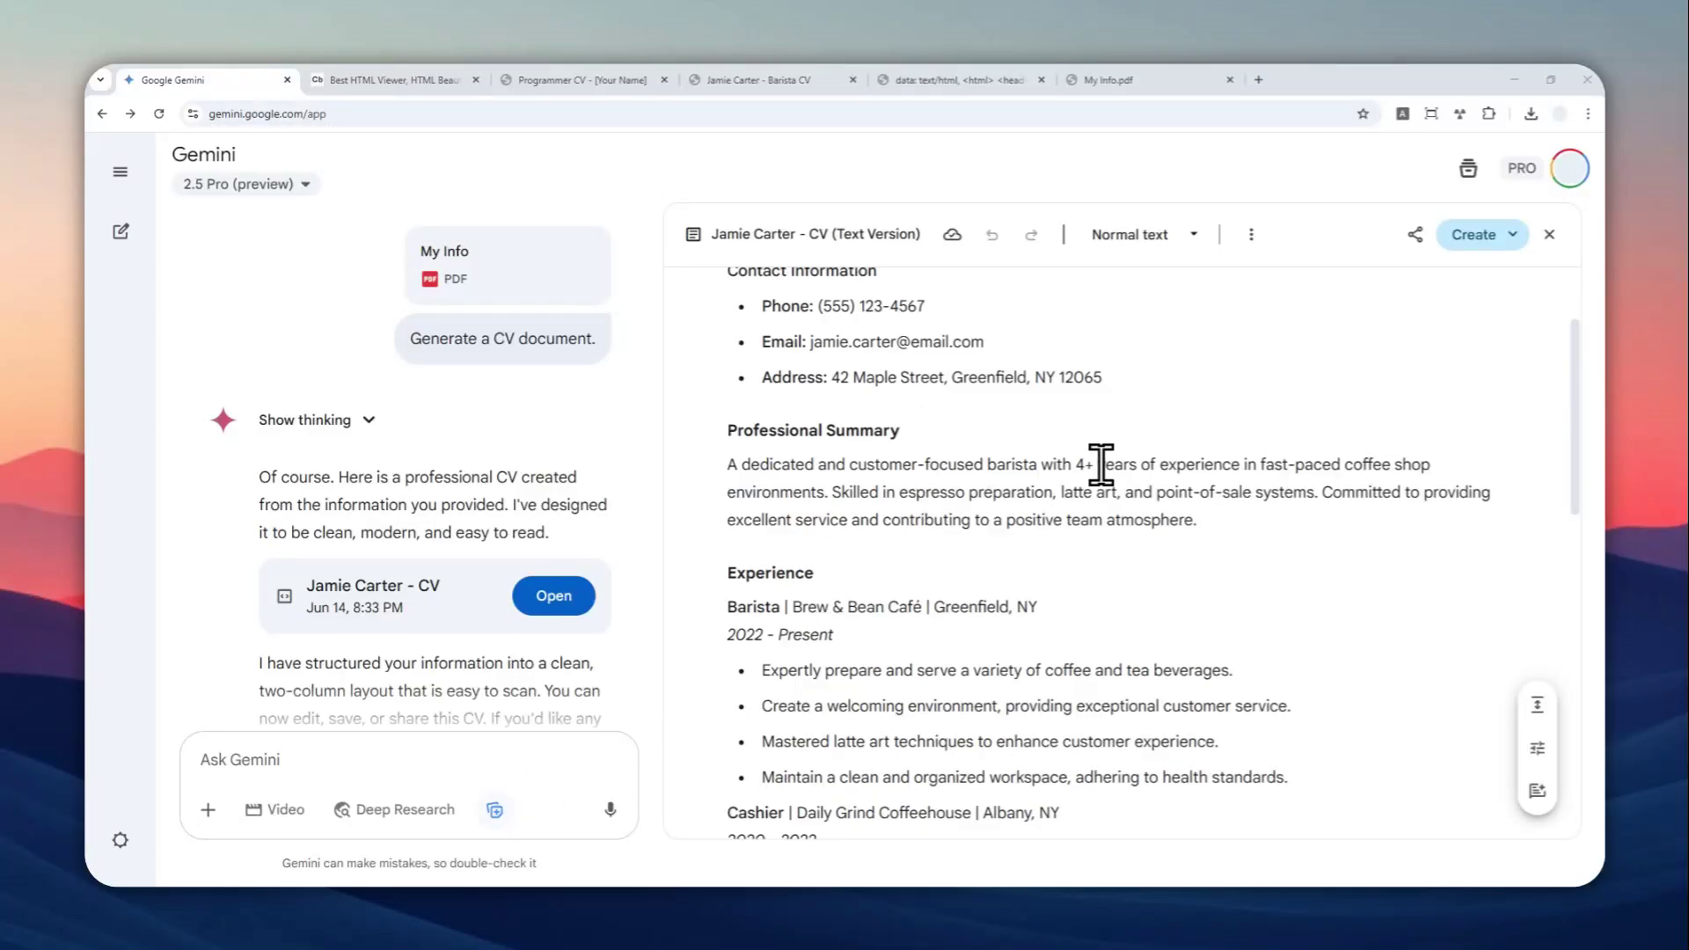
{"action": "scroll", "coordinate": [1100, 467], "scroll_direction": "down", "scroll_amount": 1}
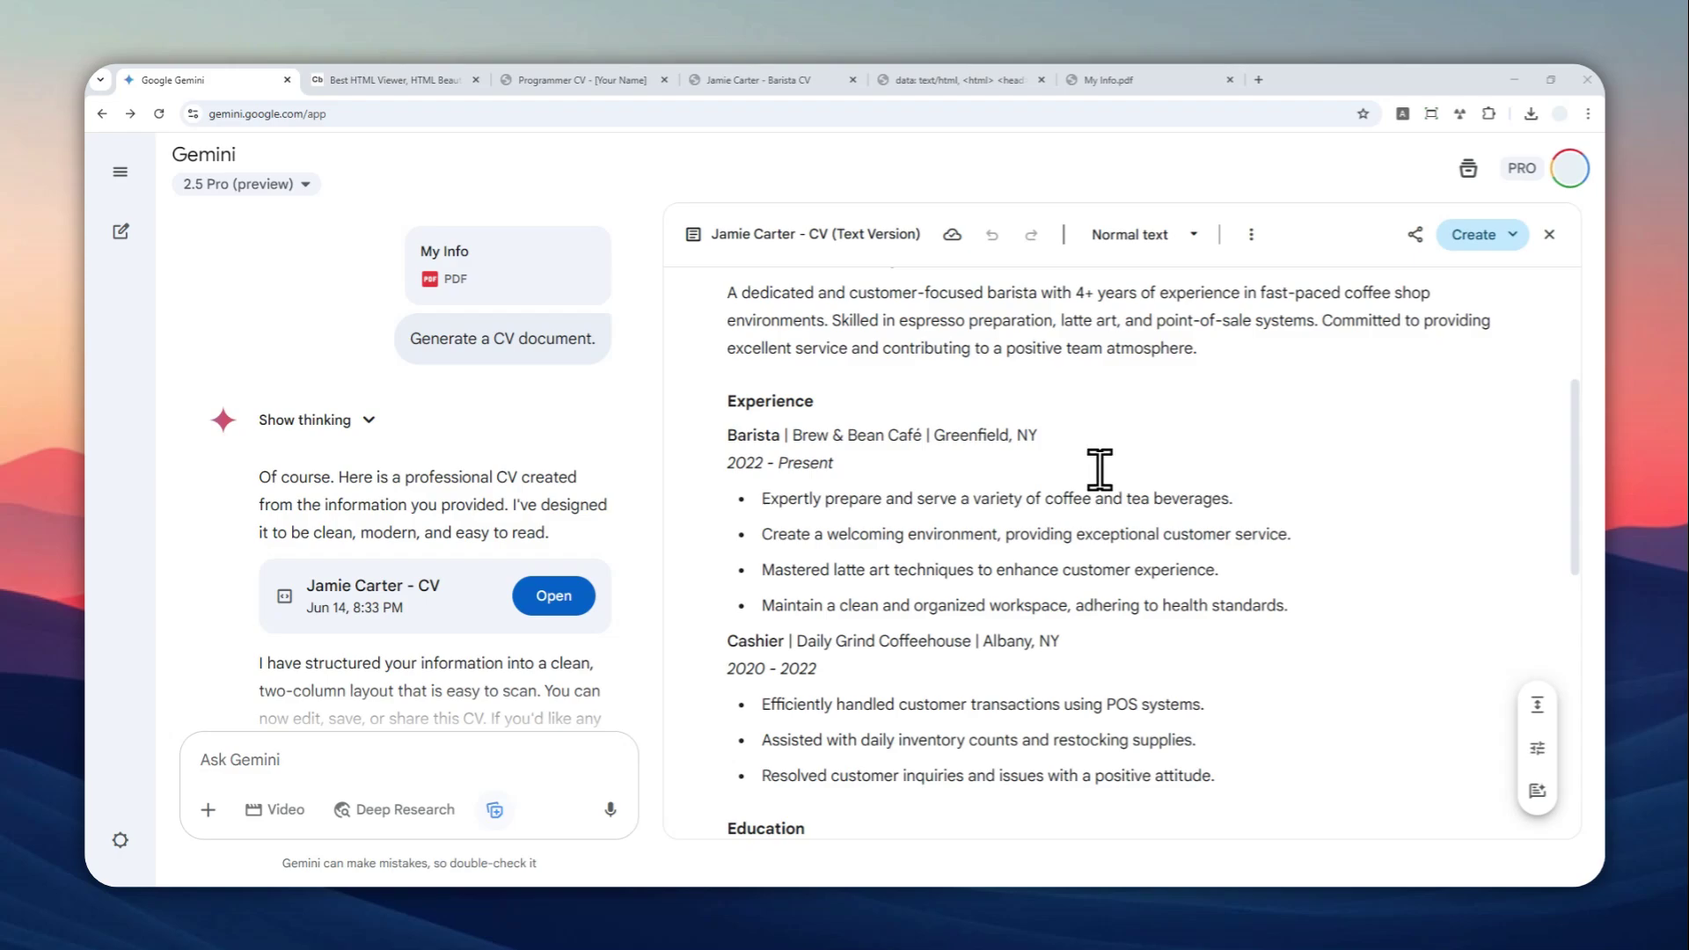
{"action": "scroll", "coordinate": [1099, 469], "scroll_direction": "down", "scroll_amount": 3}
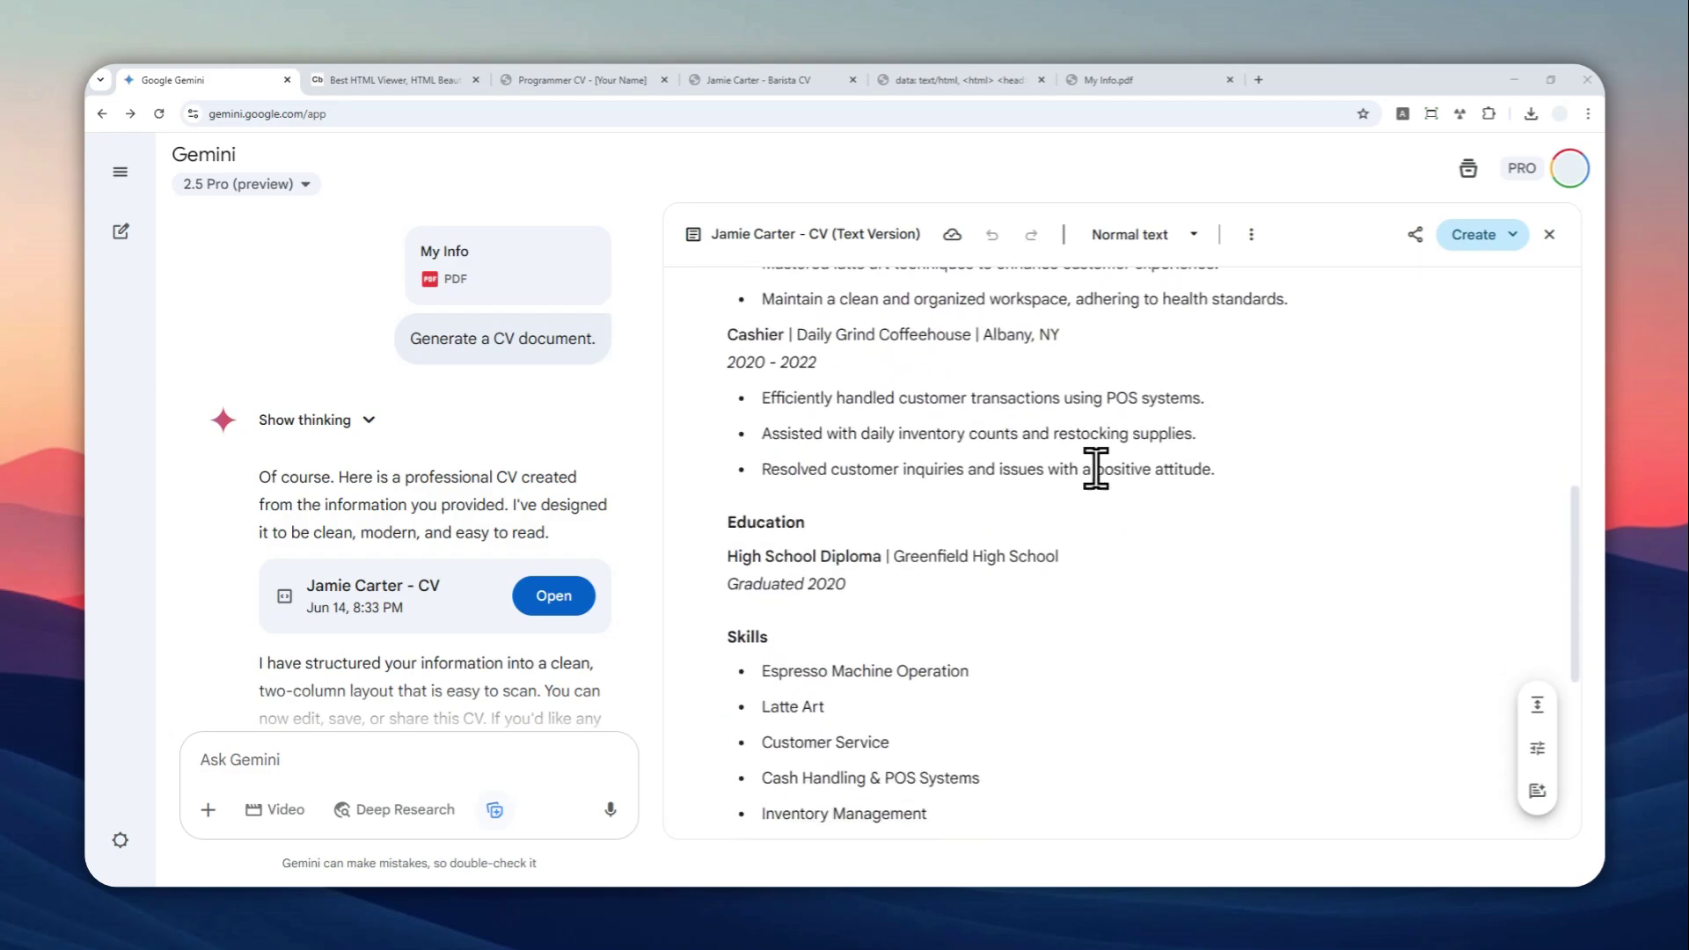
{"action": "scroll", "coordinate": [1088, 459], "scroll_direction": "down", "scroll_amount": 2}
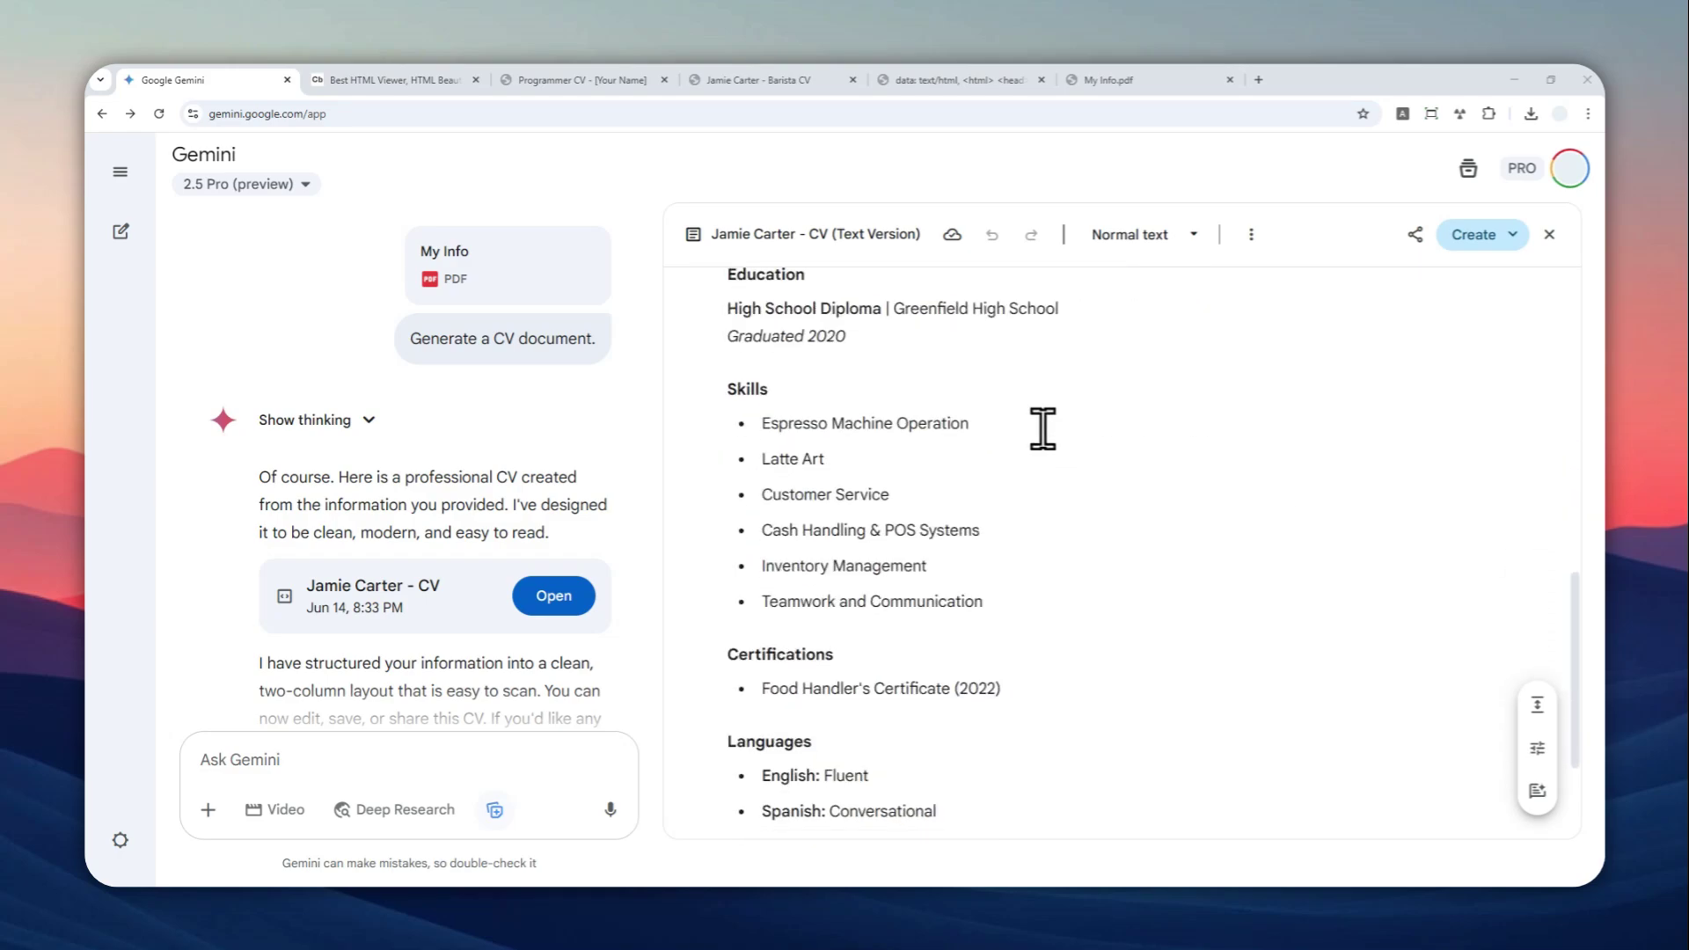
{"action": "scroll", "coordinate": [1078, 563], "scroll_direction": "down", "scroll_amount": 2}
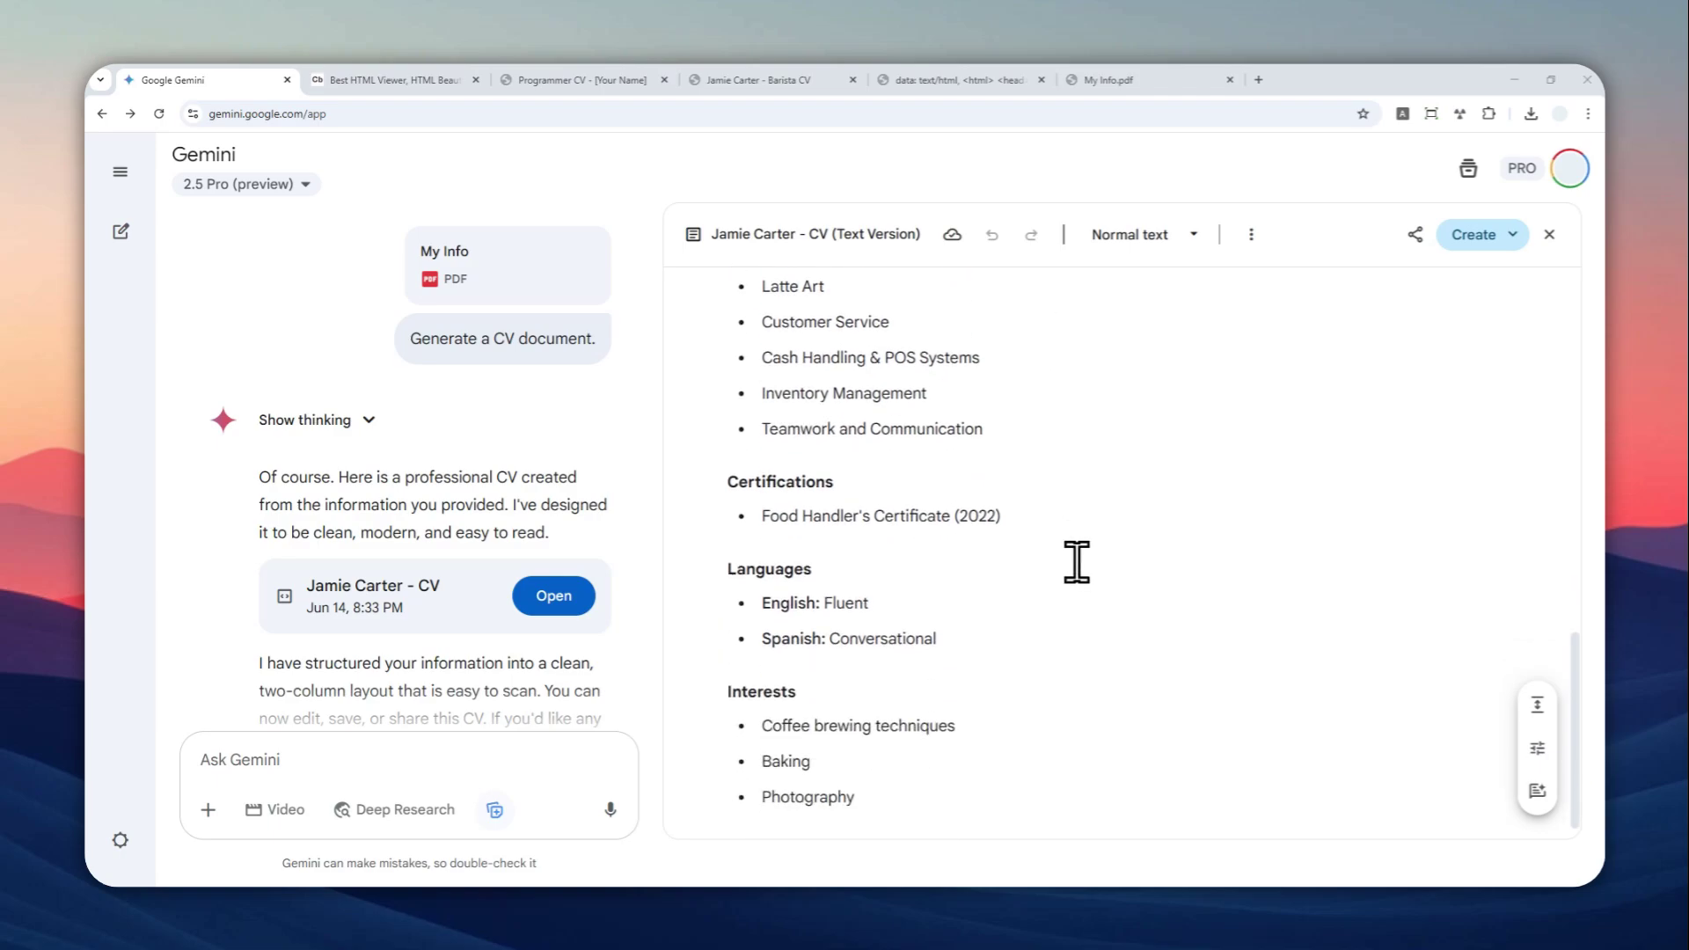
{"action": "scroll", "coordinate": [1070, 525], "scroll_direction": "up", "scroll_amount": 8}
{"action": "scroll", "coordinate": [1068, 501], "scroll_direction": "up", "scroll_amount": 2}
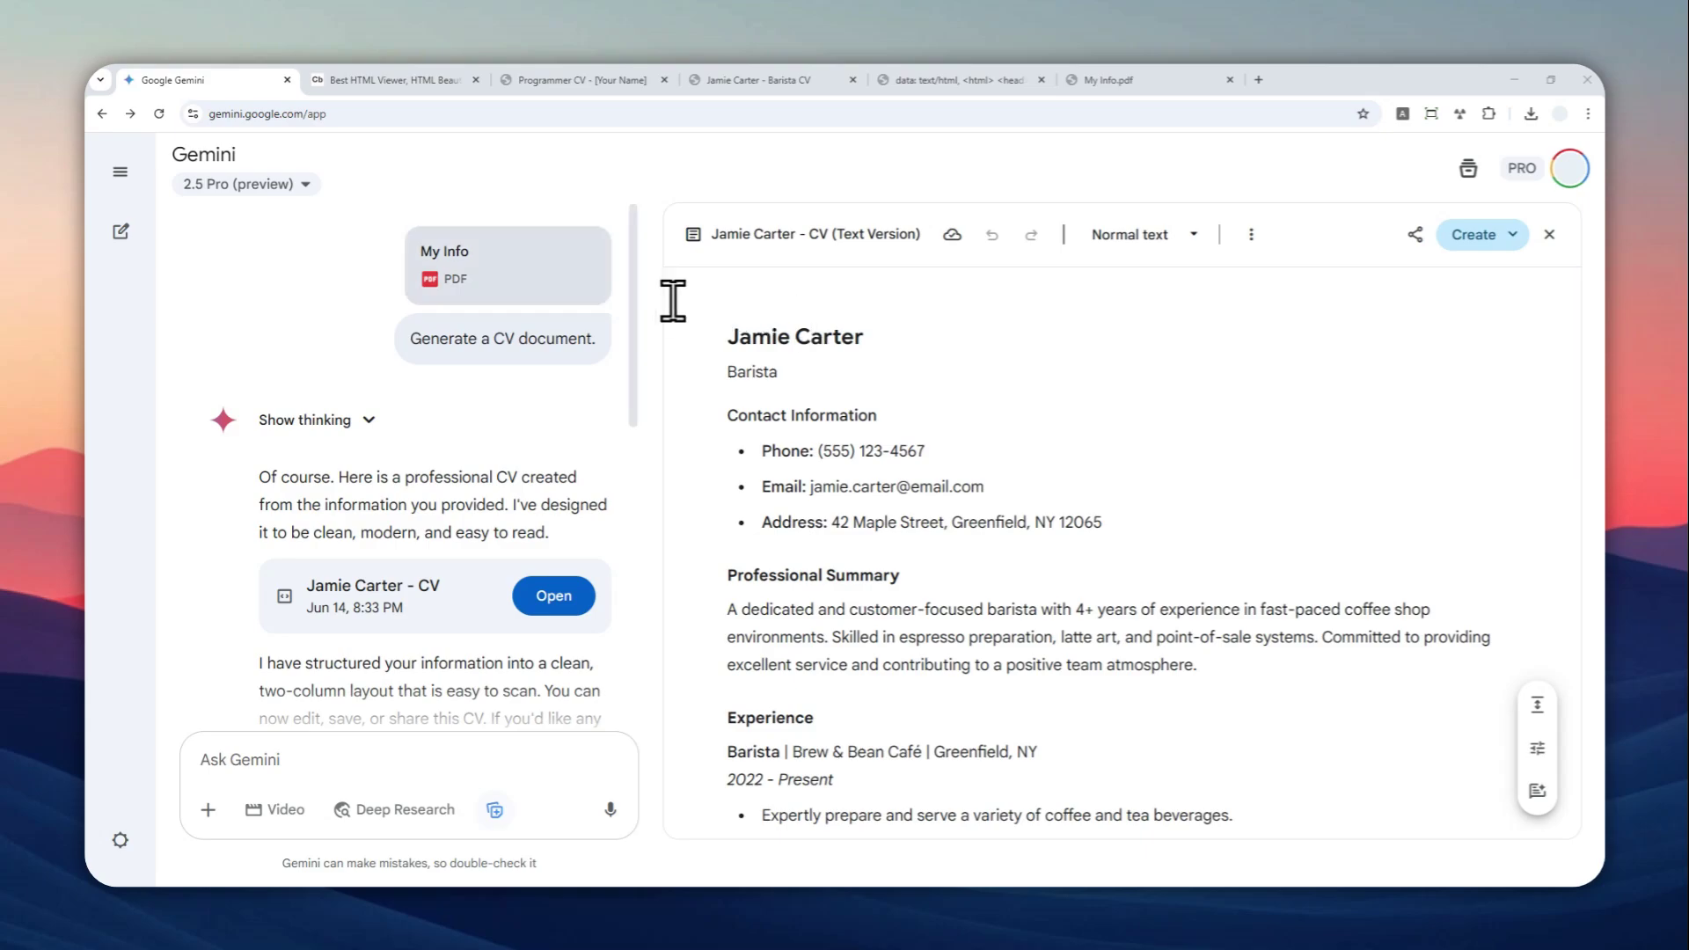
{"action": "left_click", "coordinate": [570, 63]}
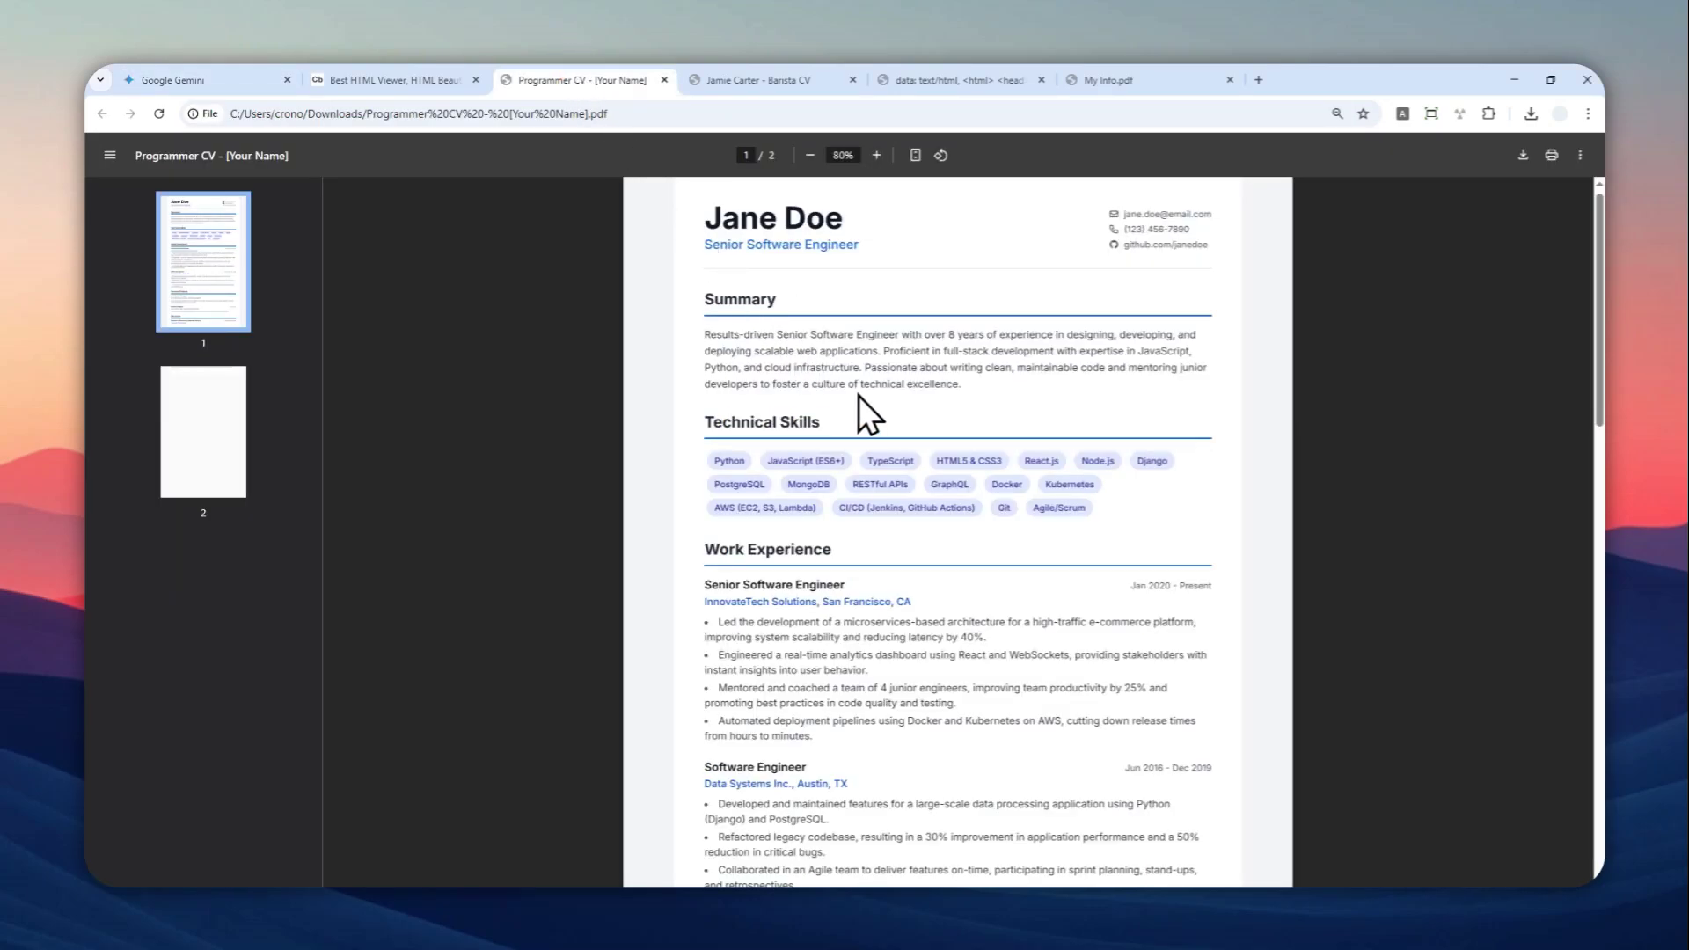
{"action": "left_click", "coordinate": [791, 75]}
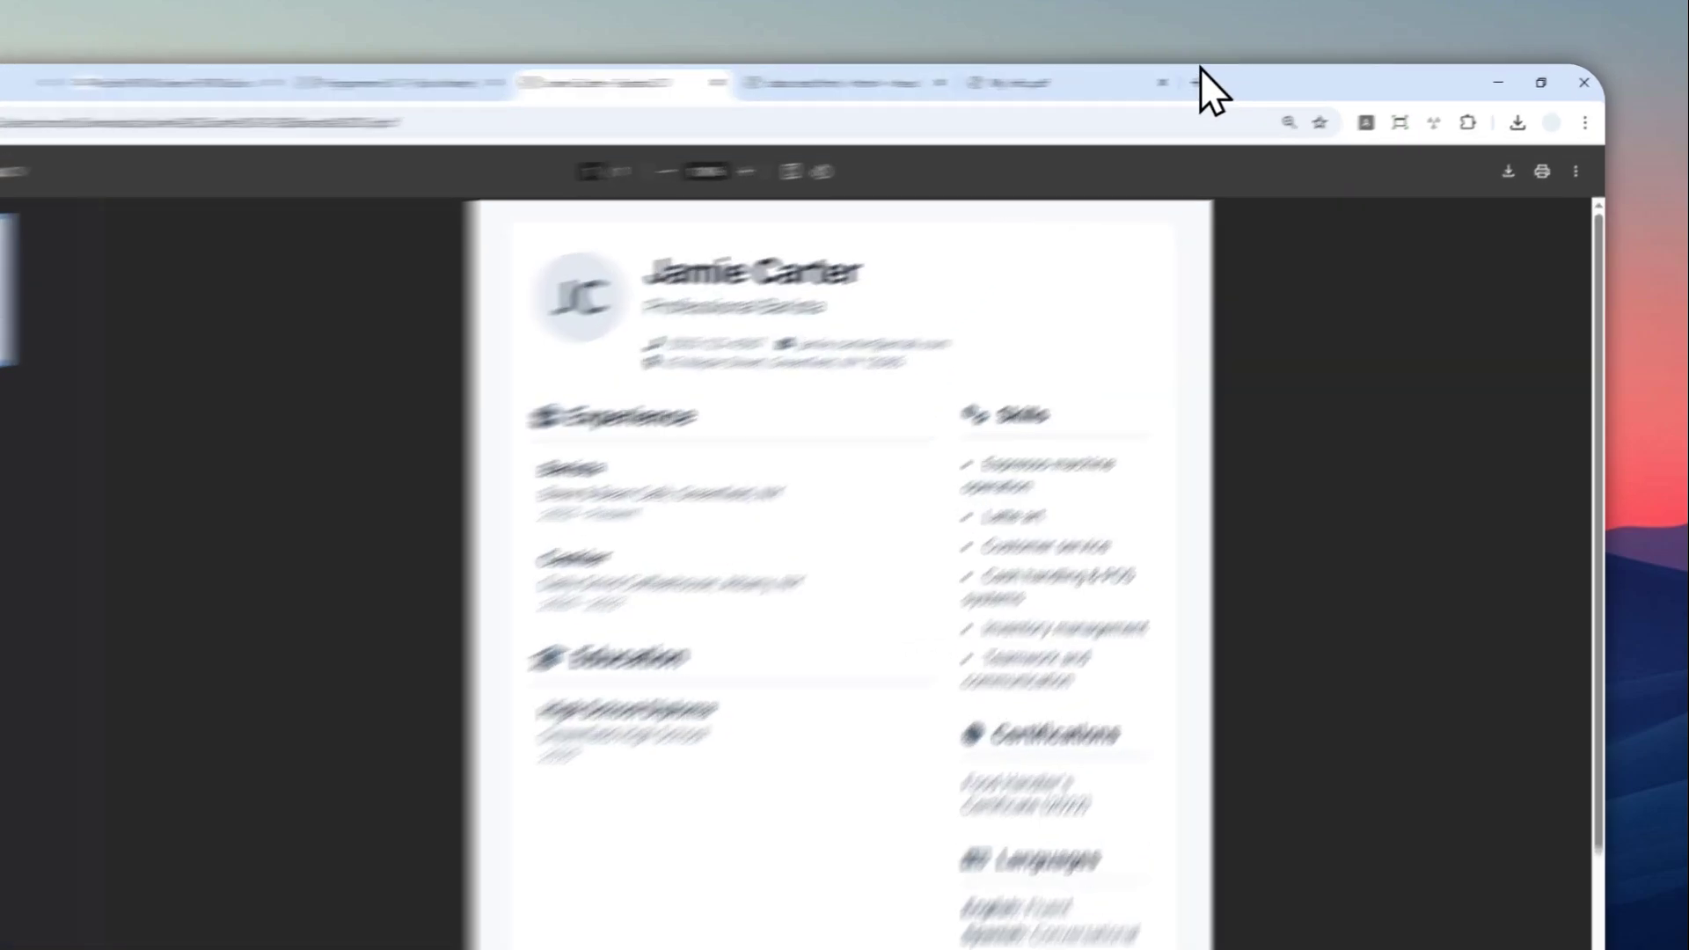
Open Google Gemini in a new Chrome tab
{"action": "left_click", "coordinate": [1259, 79]}
{"action": "type", "text": "gemini"}
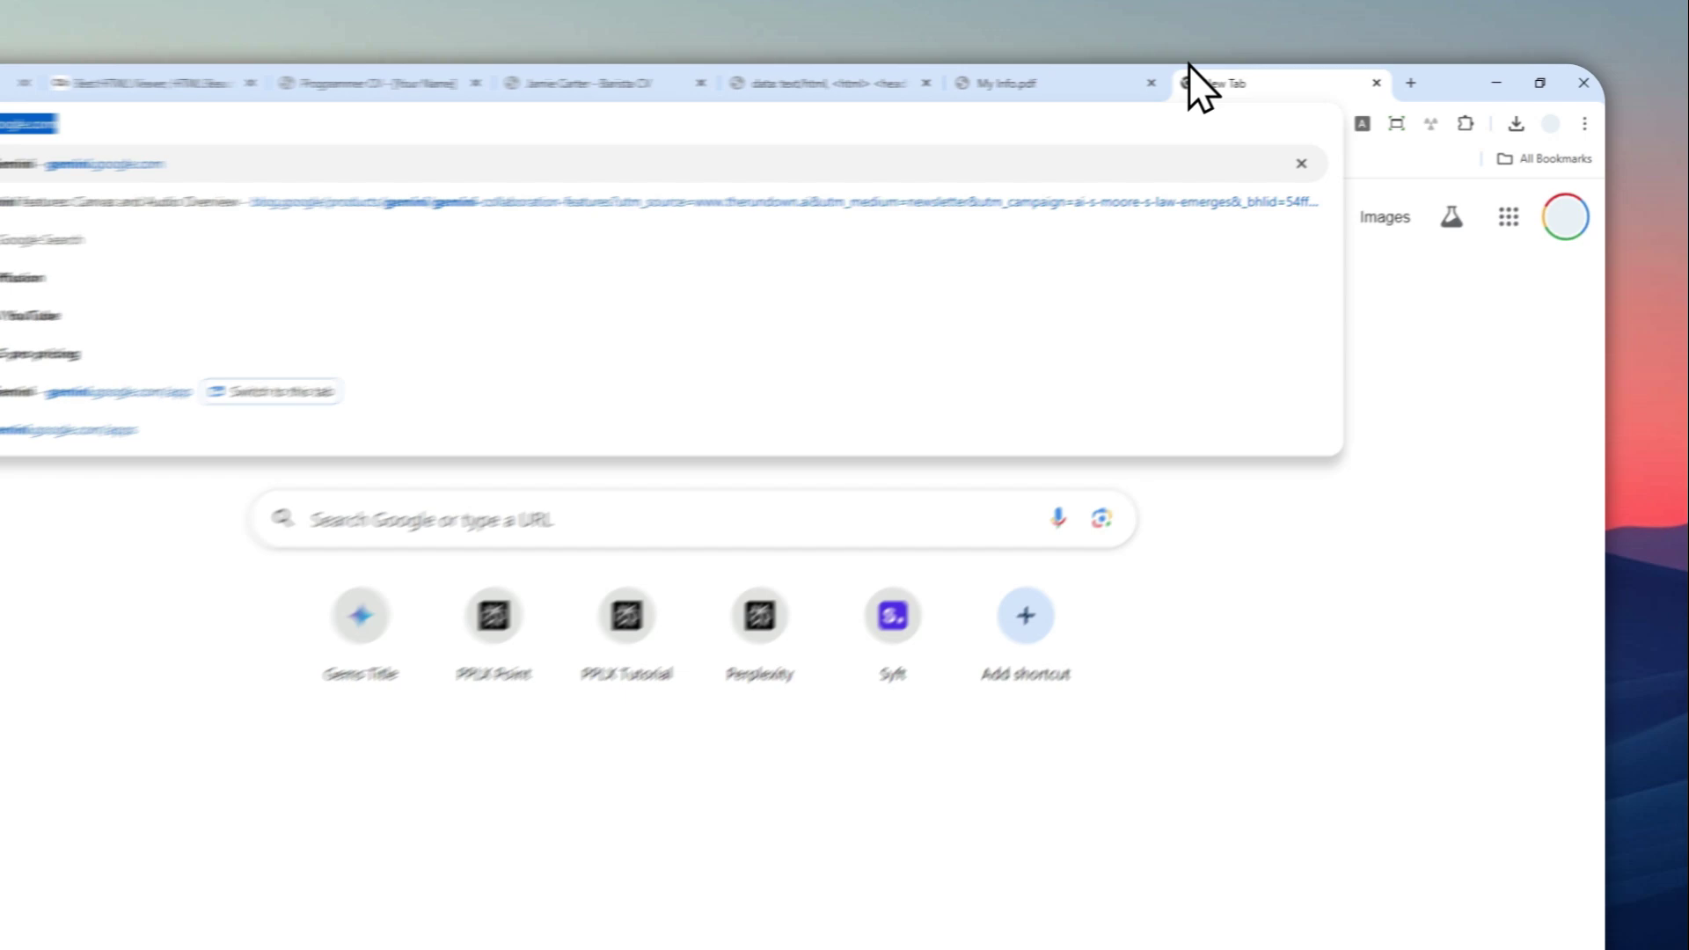
{"action": "key", "text": "Return"}
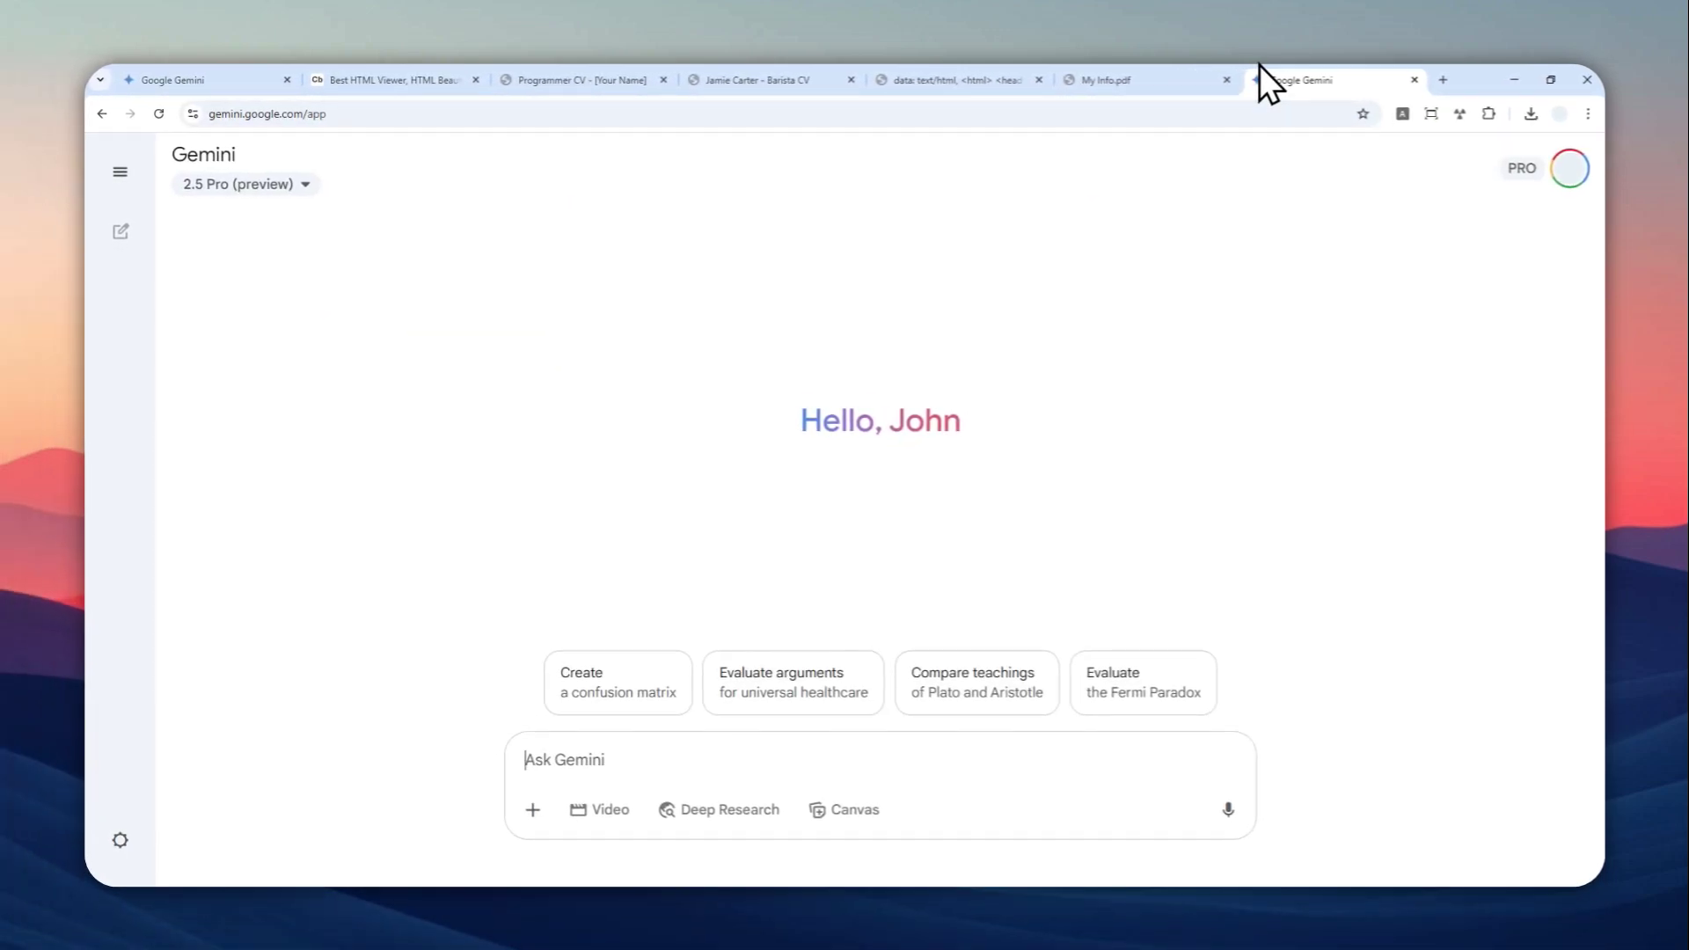
Read My Info.pdf's contact details, experience, skills and interests from top to bottom
{"action": "left_click", "coordinate": [1106, 80]}
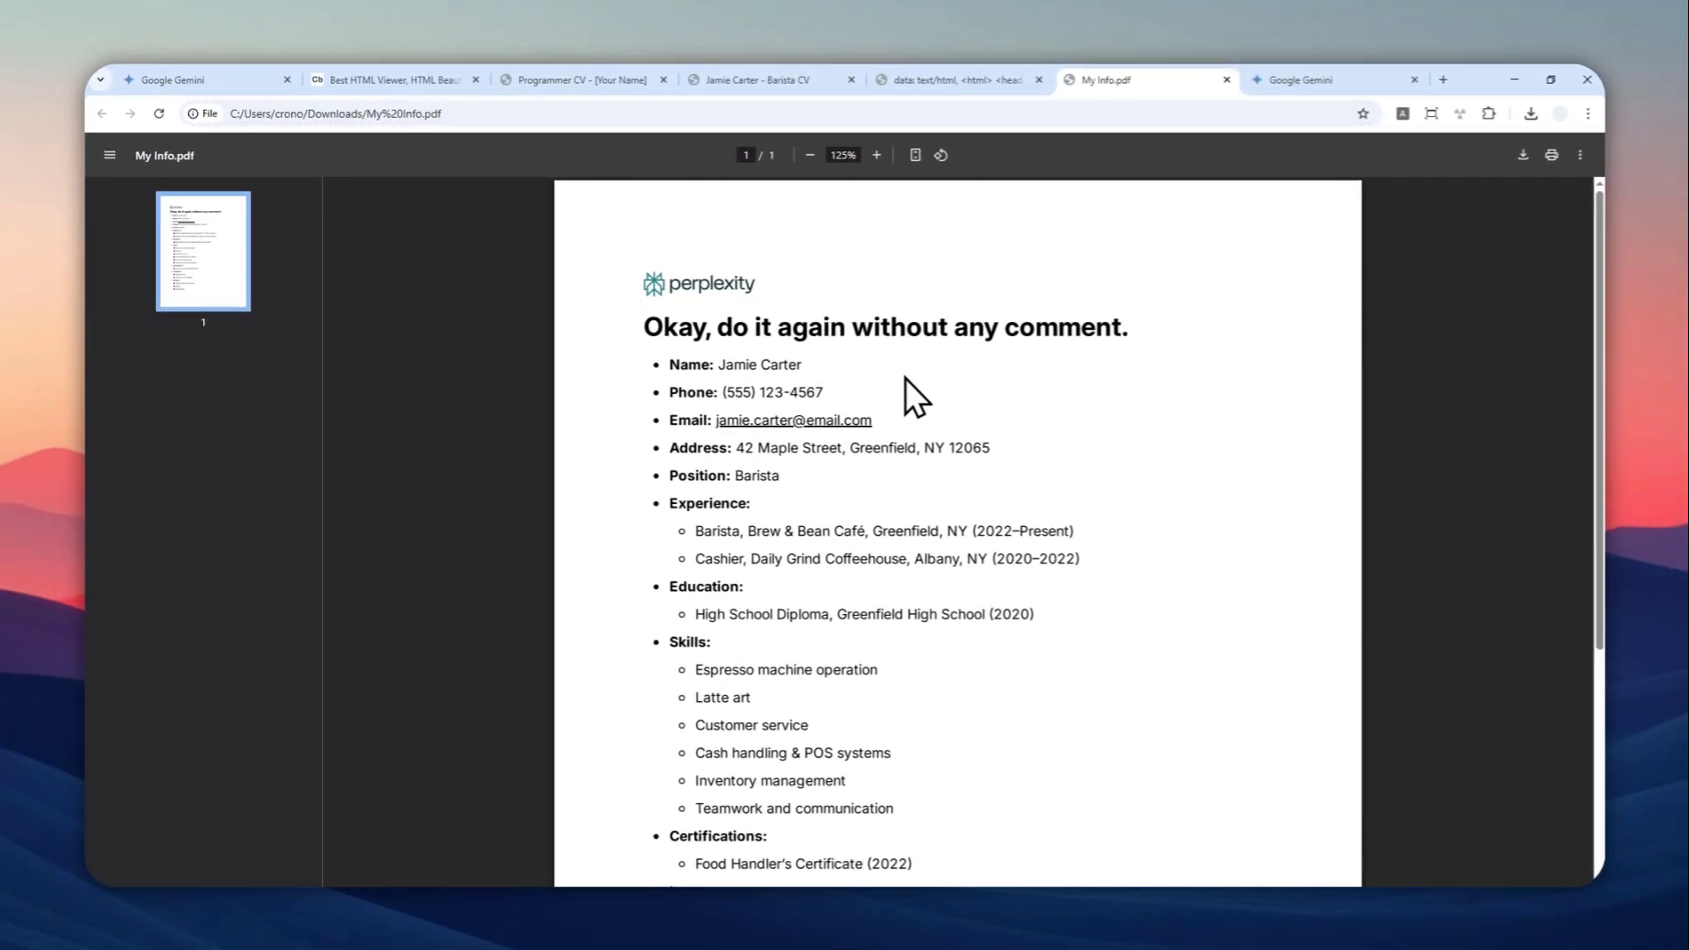
{"action": "scroll", "coordinate": [906, 392], "scroll_direction": "down", "scroll_amount": 3}
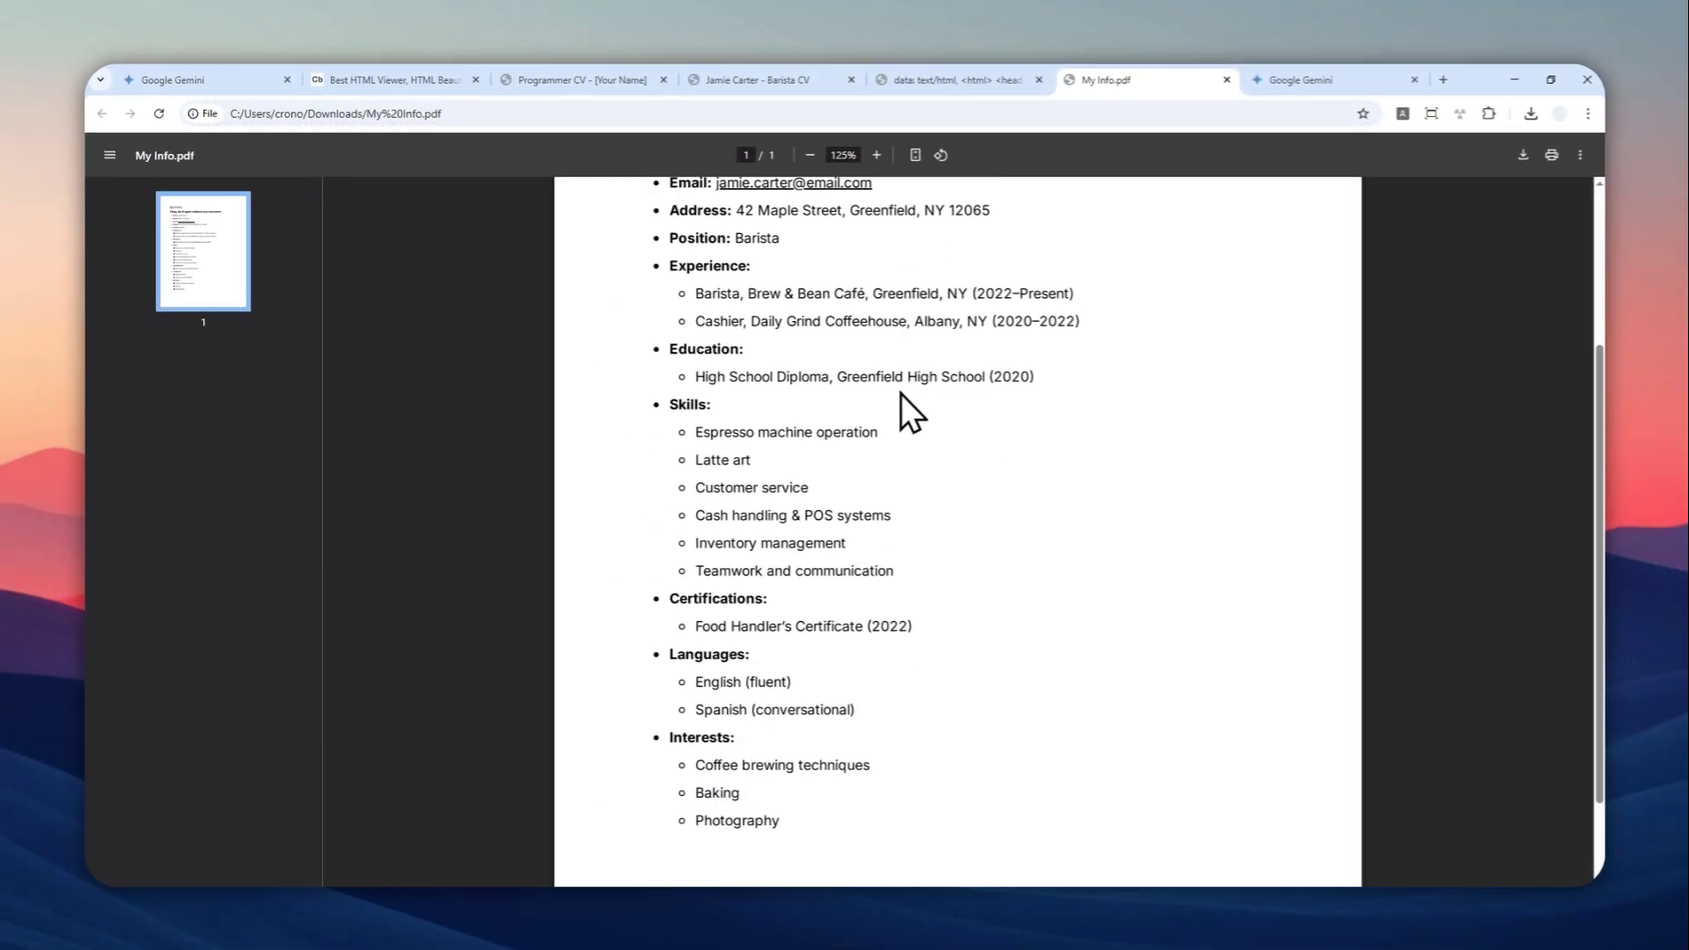
{"action": "scroll", "coordinate": [901, 394], "scroll_direction": "down", "scroll_amount": 2}
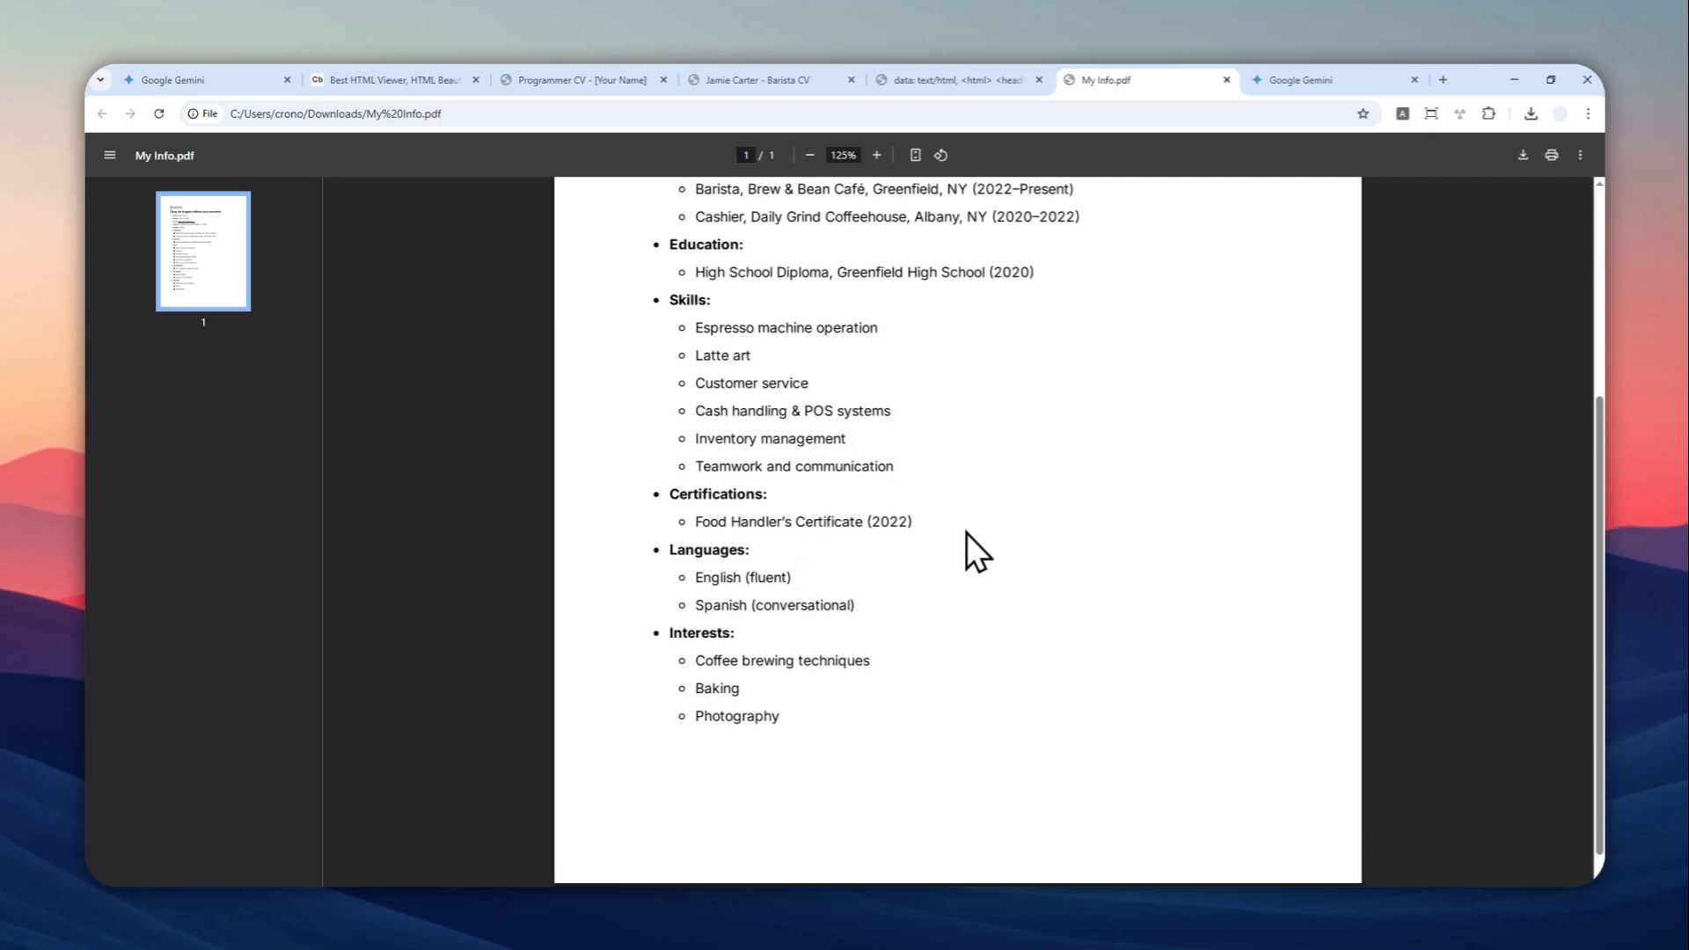
{"action": "scroll", "coordinate": [967, 544], "scroll_direction": "up", "scroll_amount": 4}
Attach My Info.pdf to the Gemini chat and paste in the saved web-based CV prompt
{"action": "left_click", "coordinate": [1317, 79]}
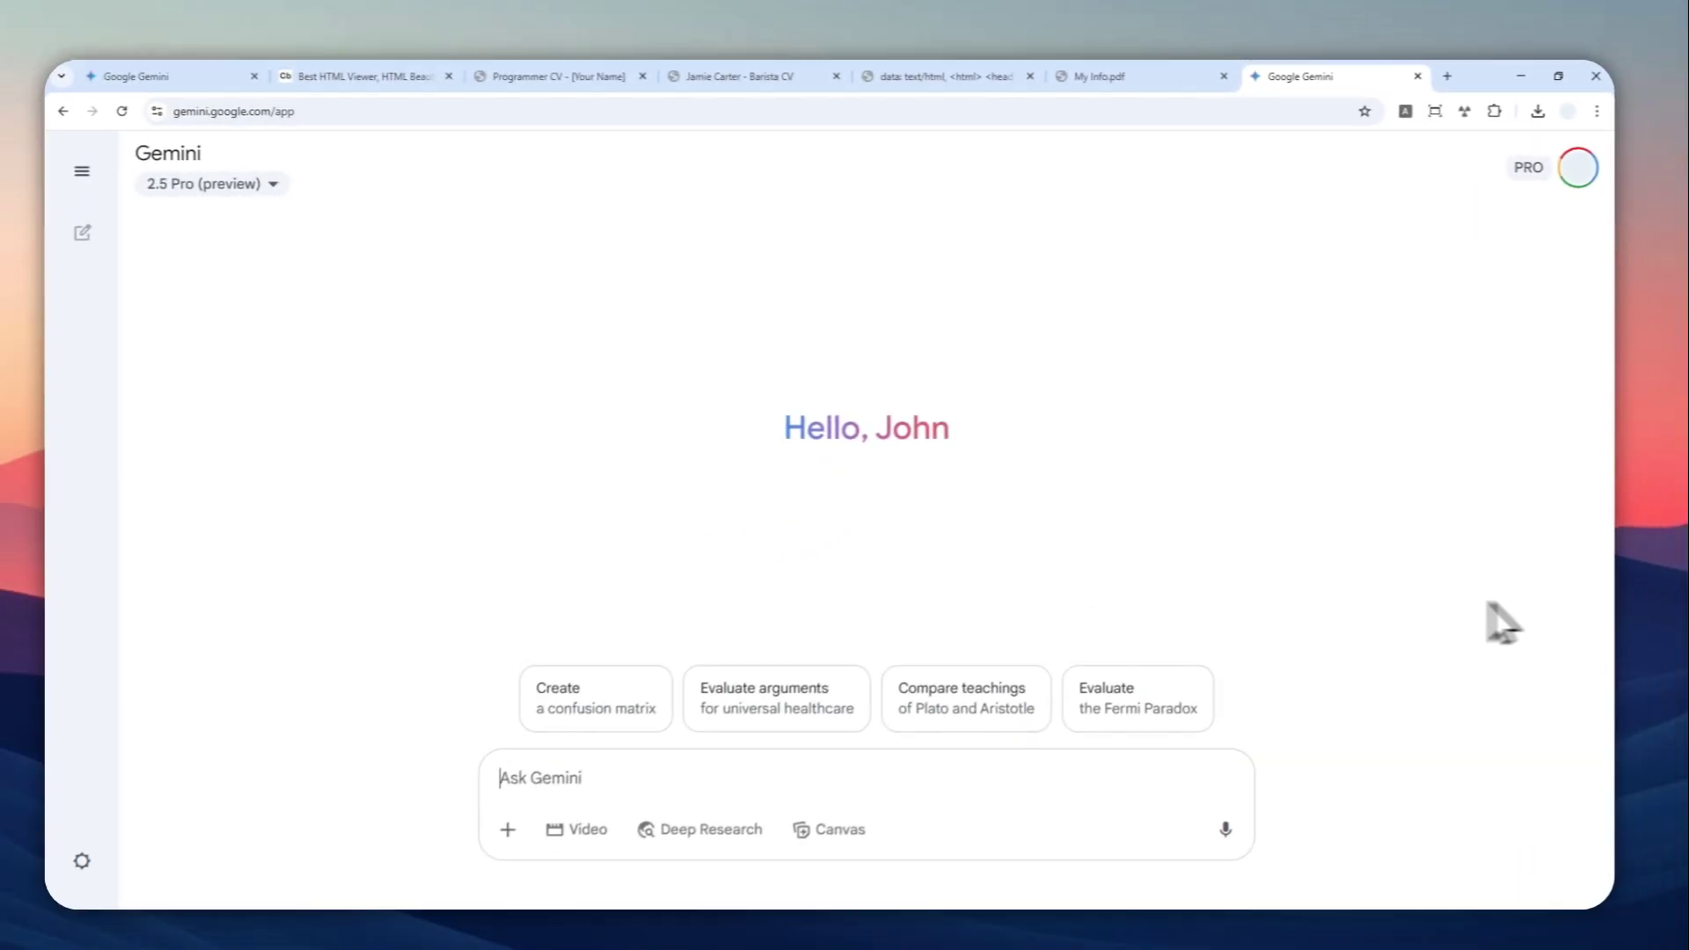
{"action": "left_click_drag", "start_coordinate": [766, 649], "coordinate": [576, 830]}
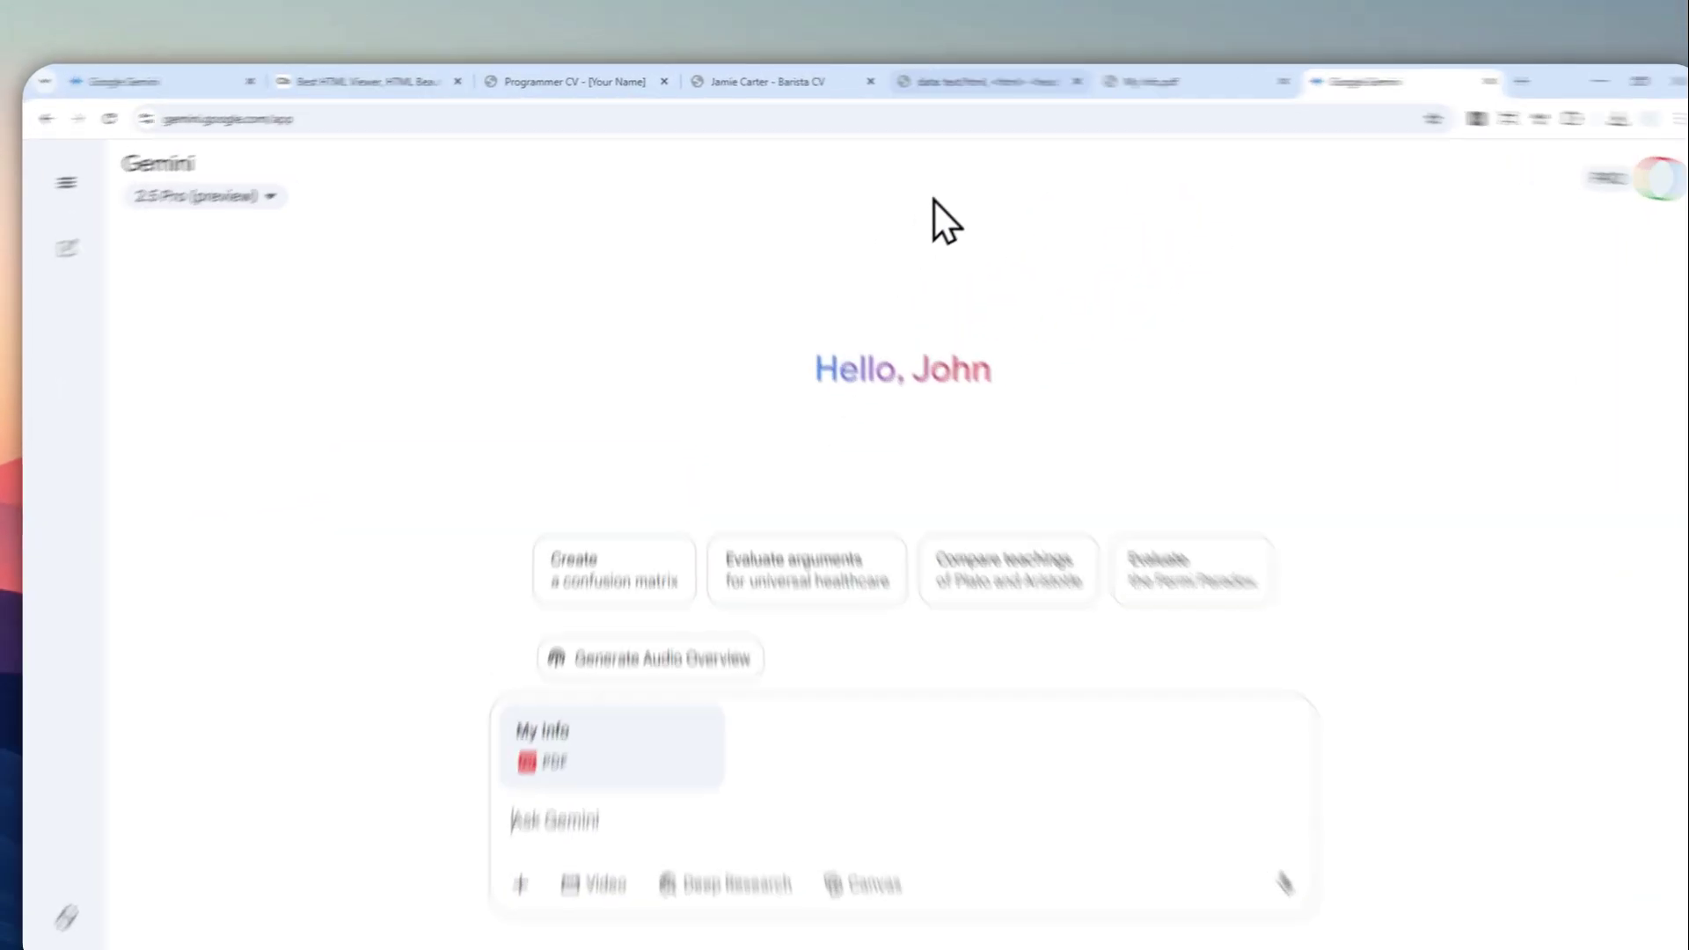
{"action": "left_click", "coordinate": [985, 81]}
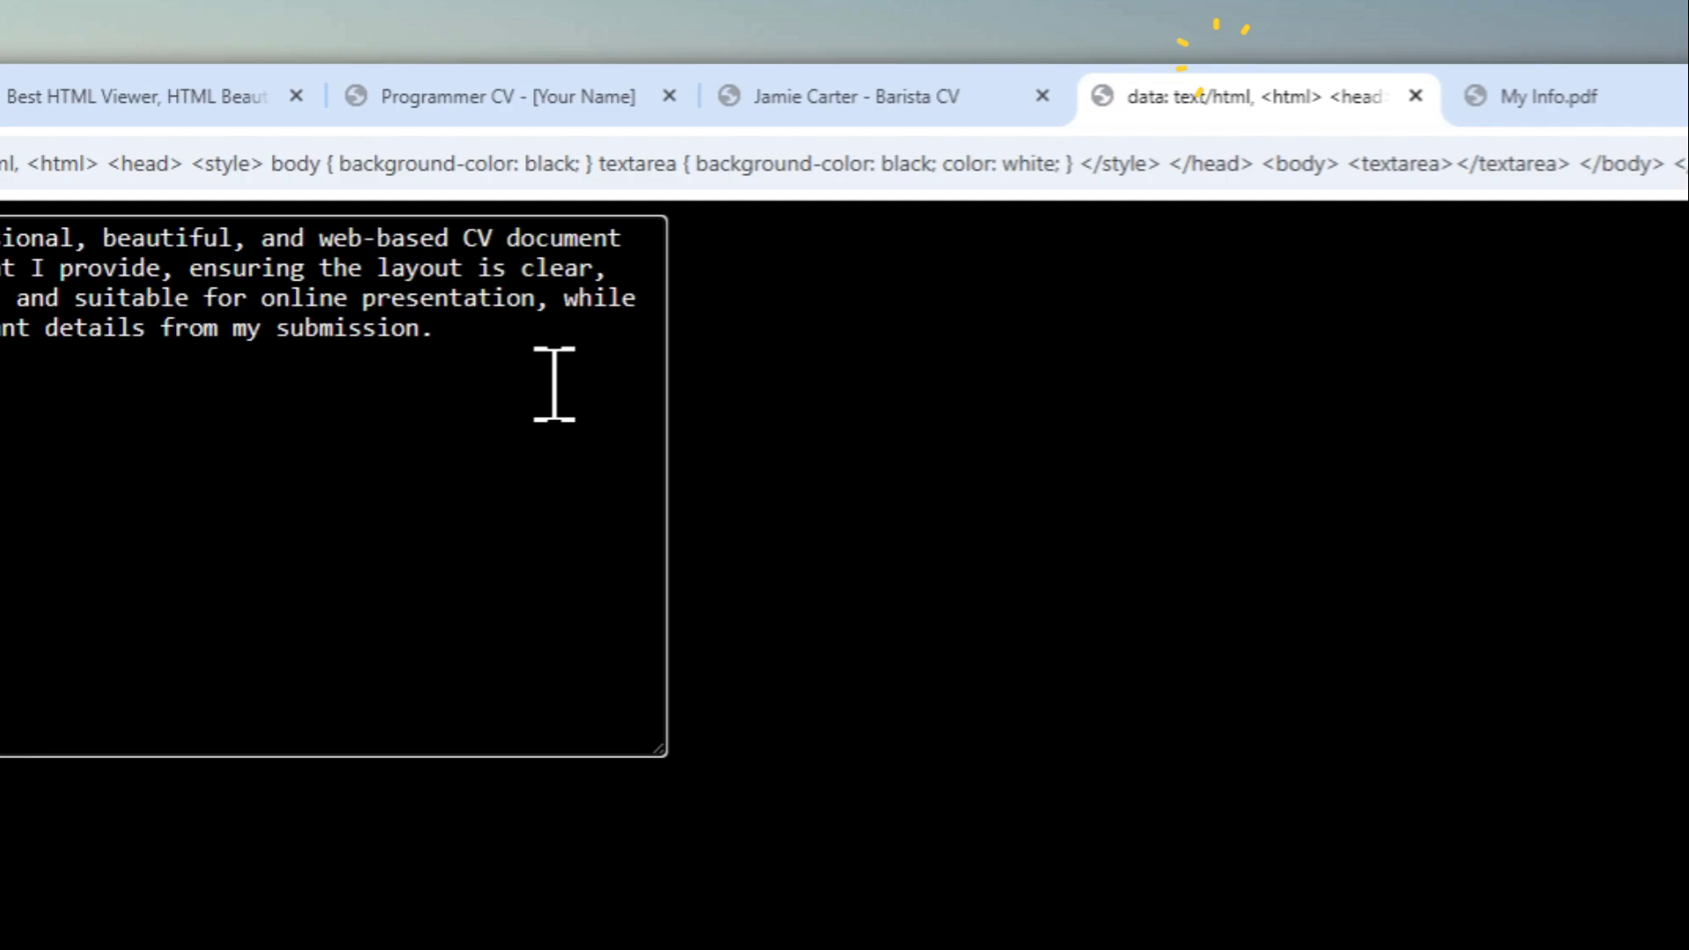
{"action": "left_click_drag", "start_coordinate": [557, 228], "coordinate": [38, 160]}
{"action": "right_click", "coordinate": [519, 295]}
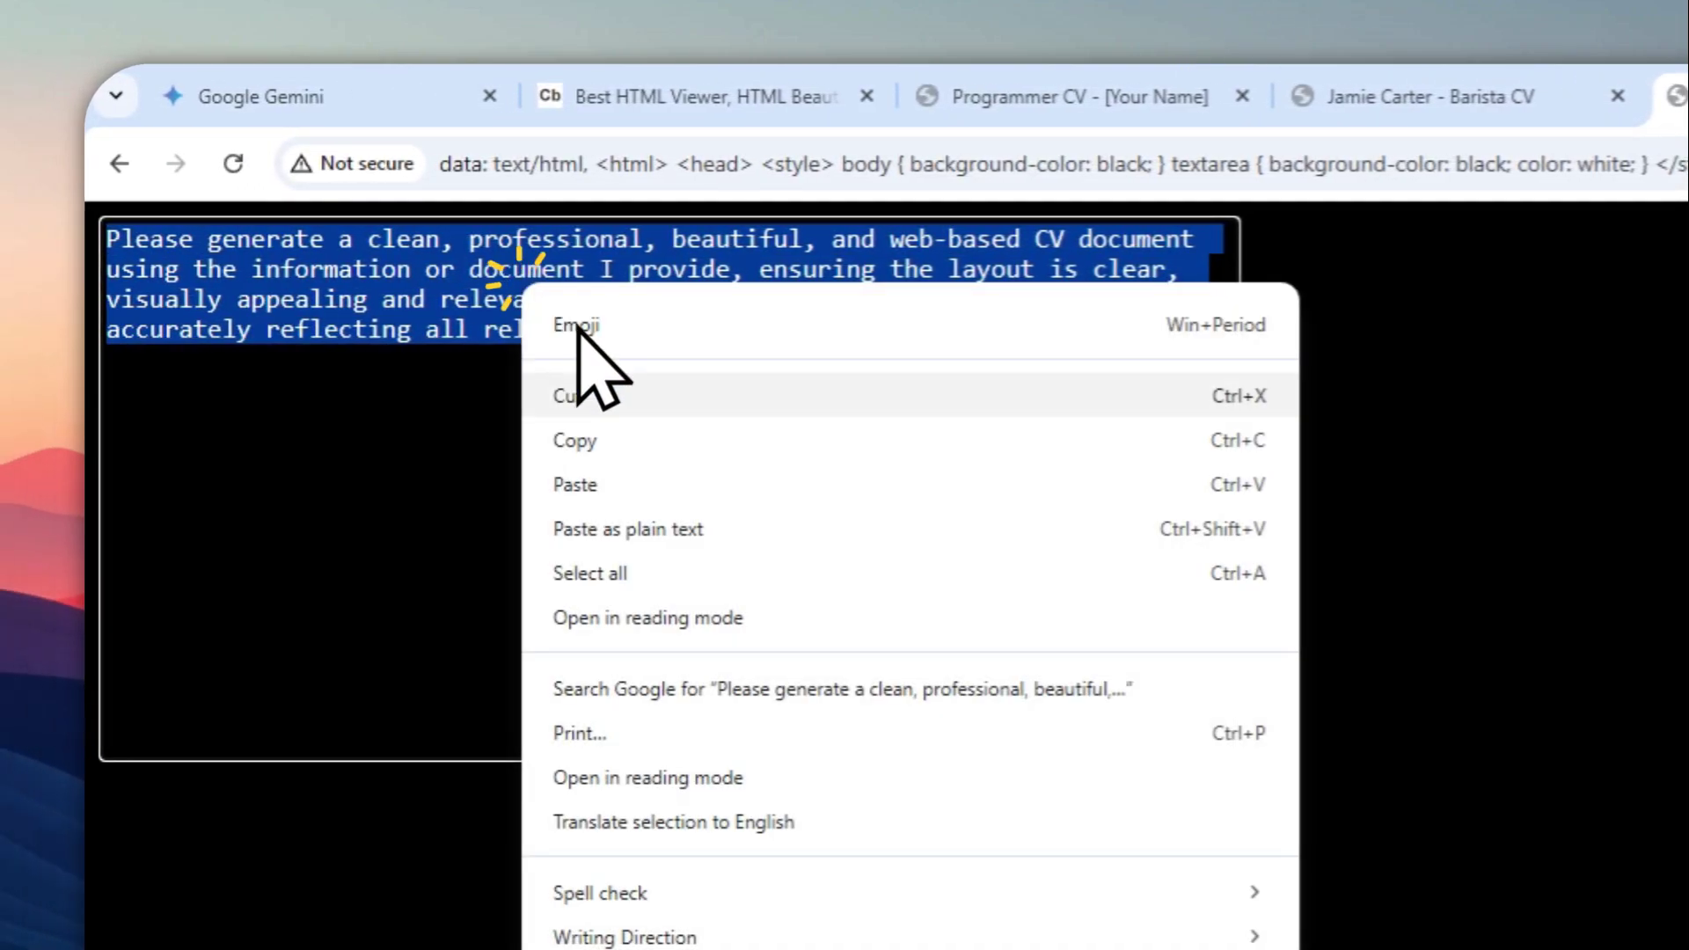
{"action": "left_click", "coordinate": [611, 438]}
{"action": "left_click", "coordinate": [1451, 97]}
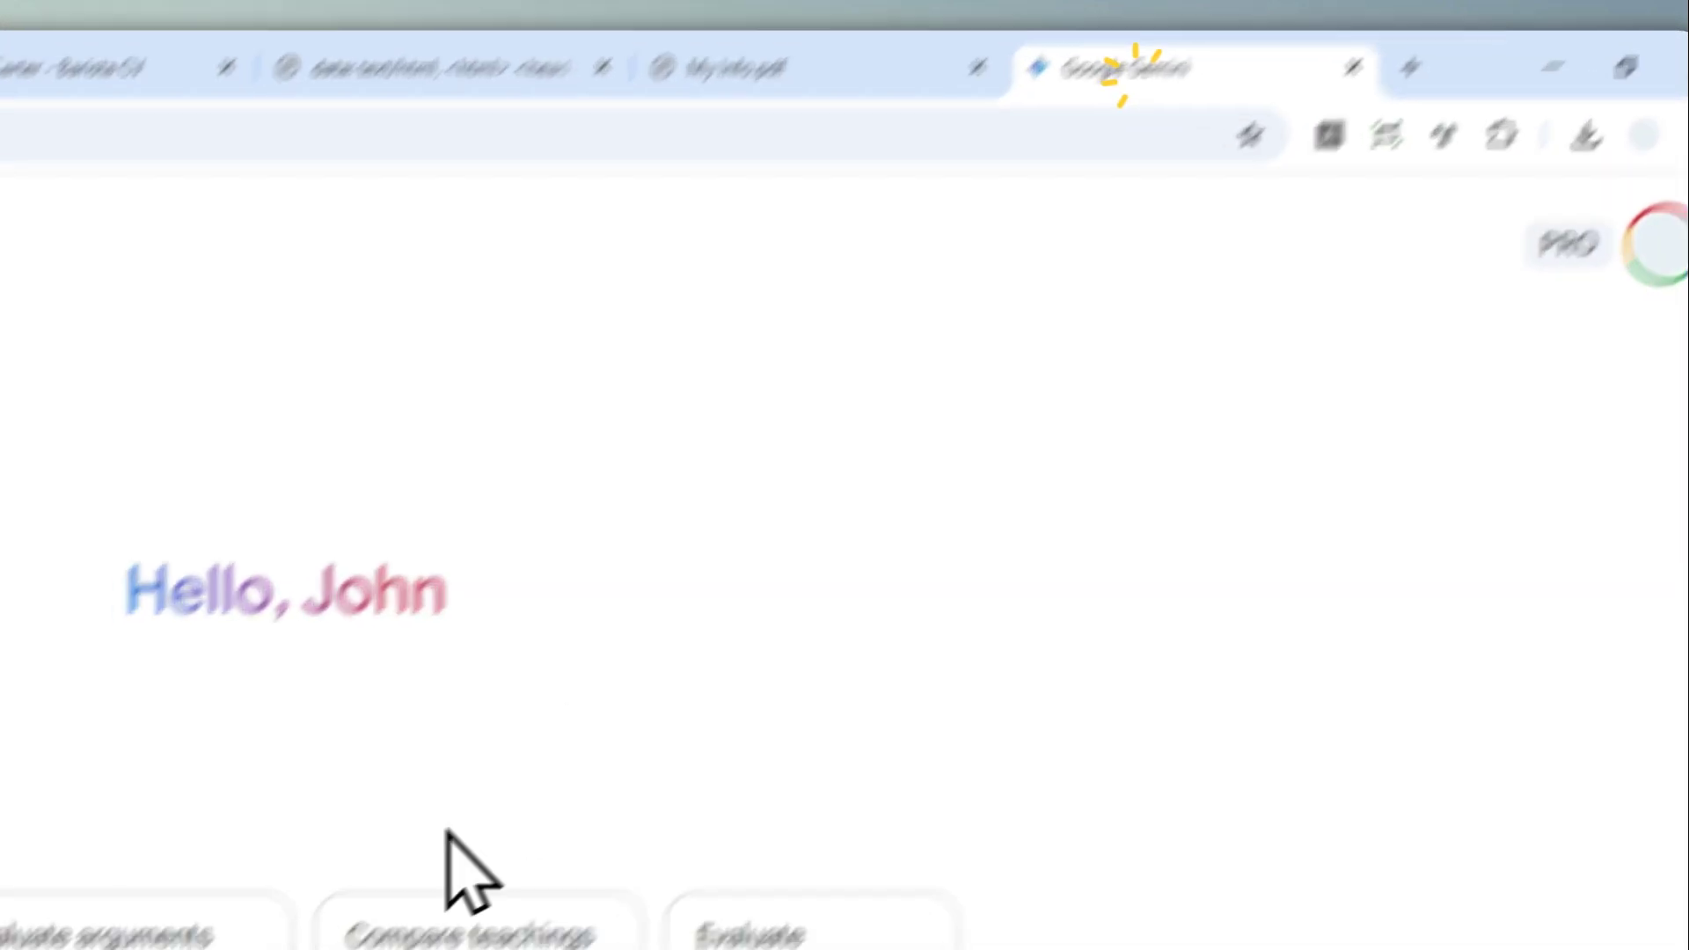
{"action": "right_click", "coordinate": [546, 670]}
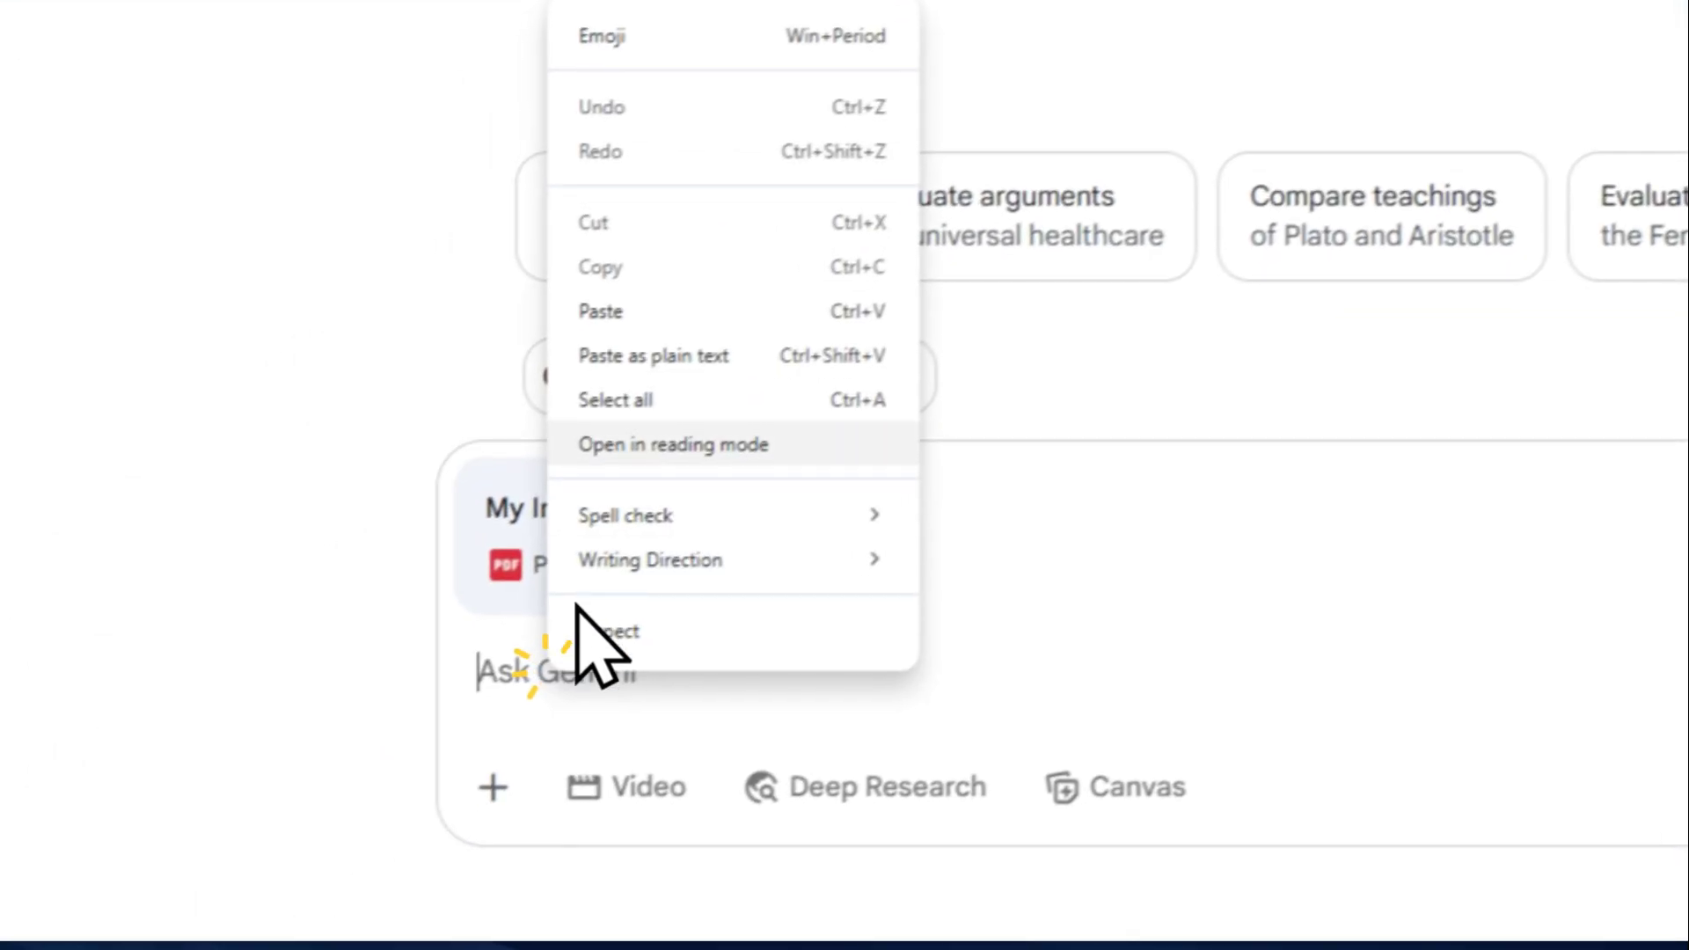
{"action": "left_click", "coordinate": [662, 315]}
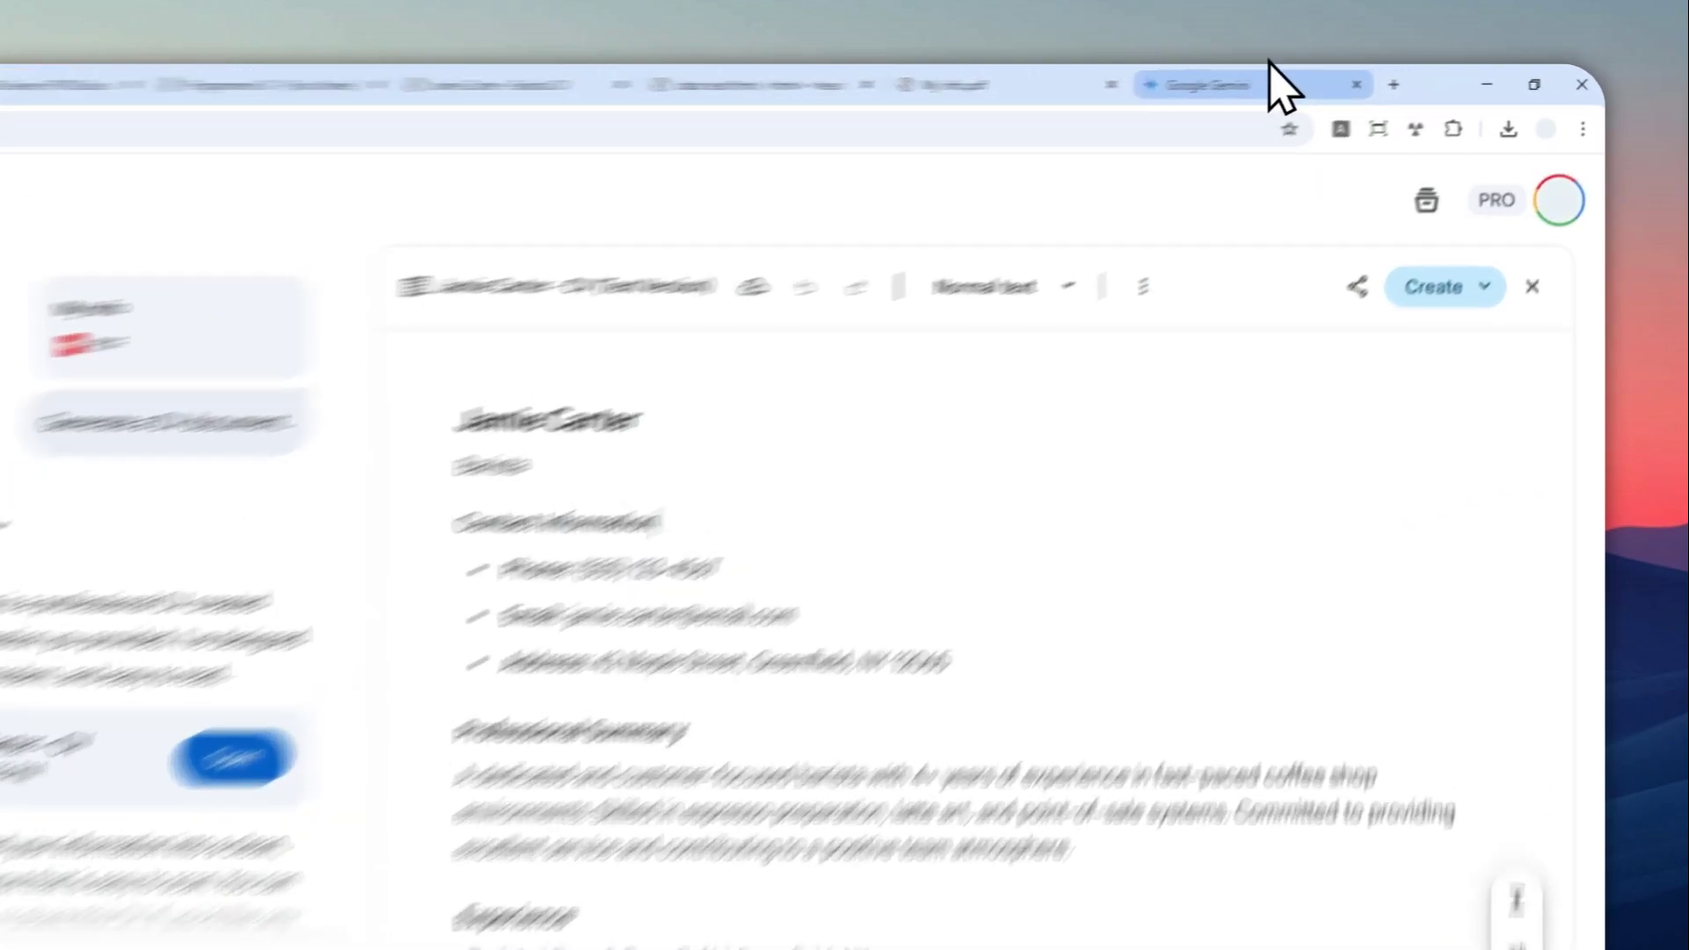
Turn on Canvas and submit the CV request with My Info.pdf attached
{"action": "left_click", "coordinate": [1335, 74]}
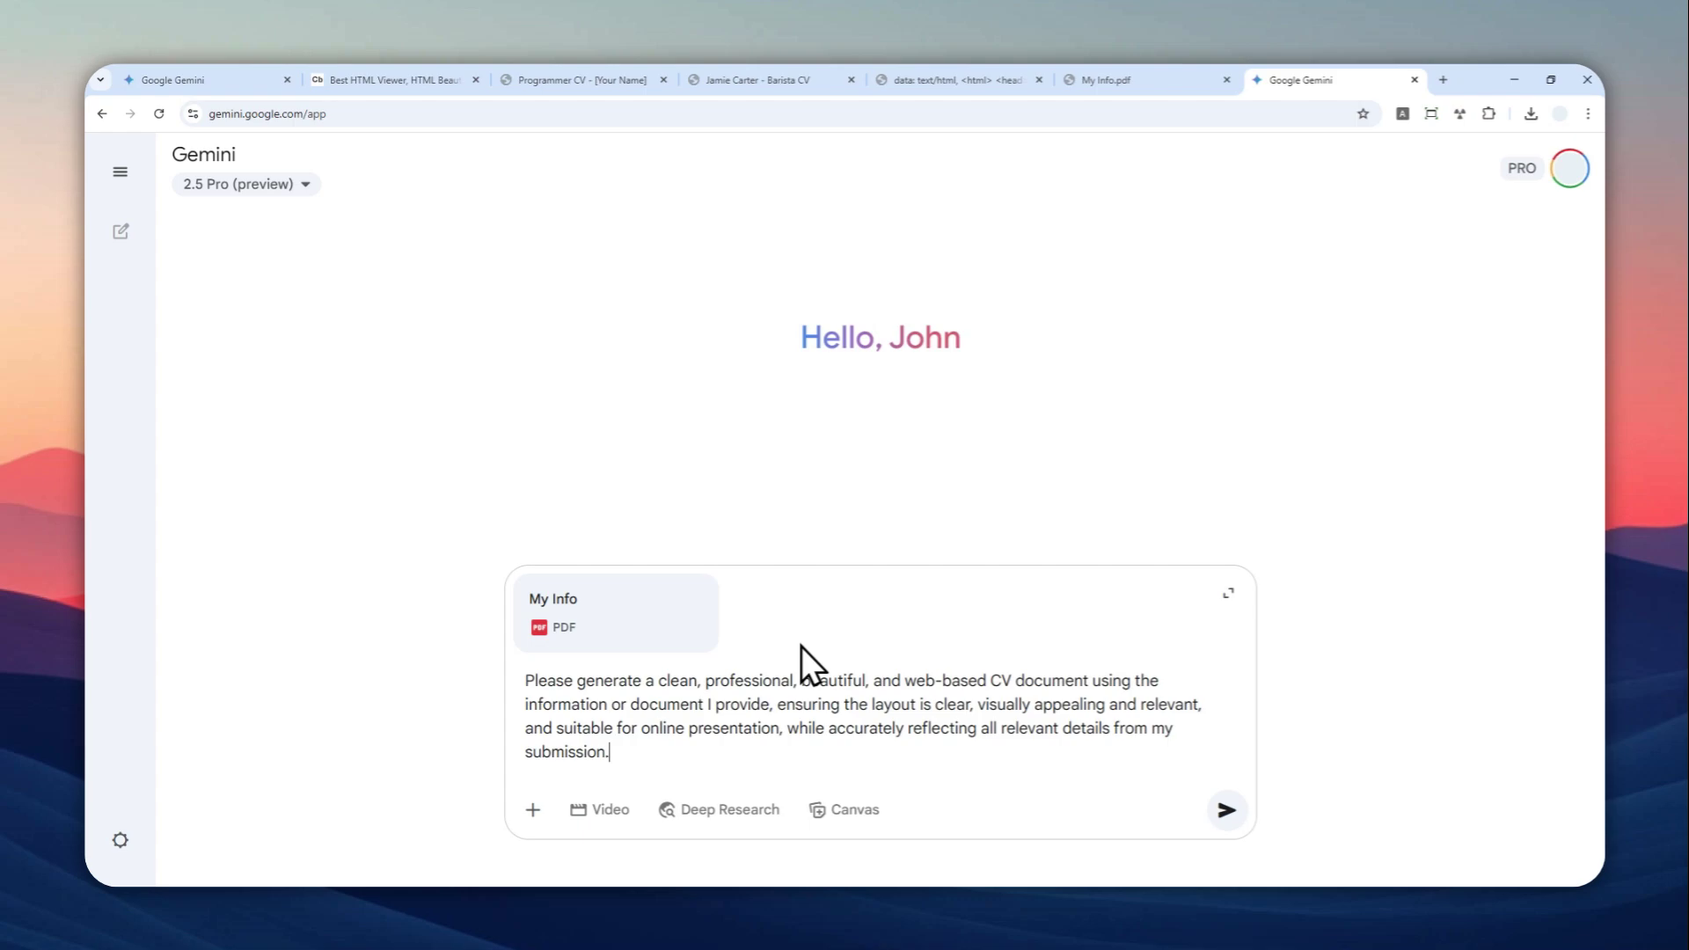
{"action": "left_click", "coordinate": [843, 810]}
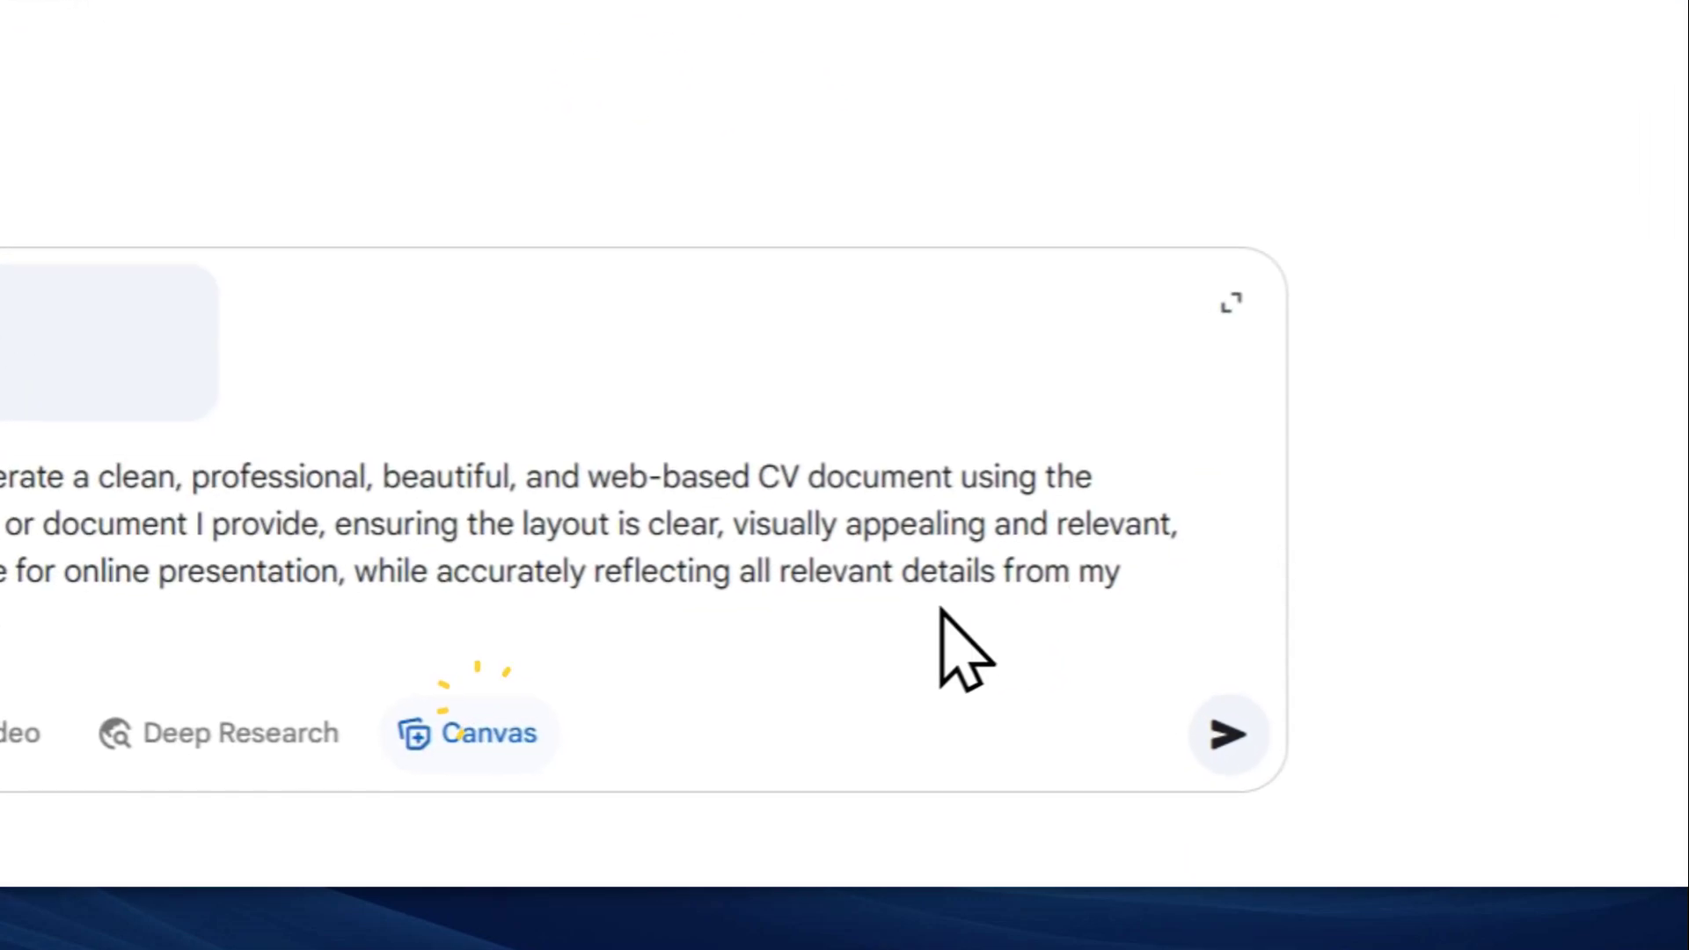
{"action": "left_click", "coordinate": [1206, 702]}
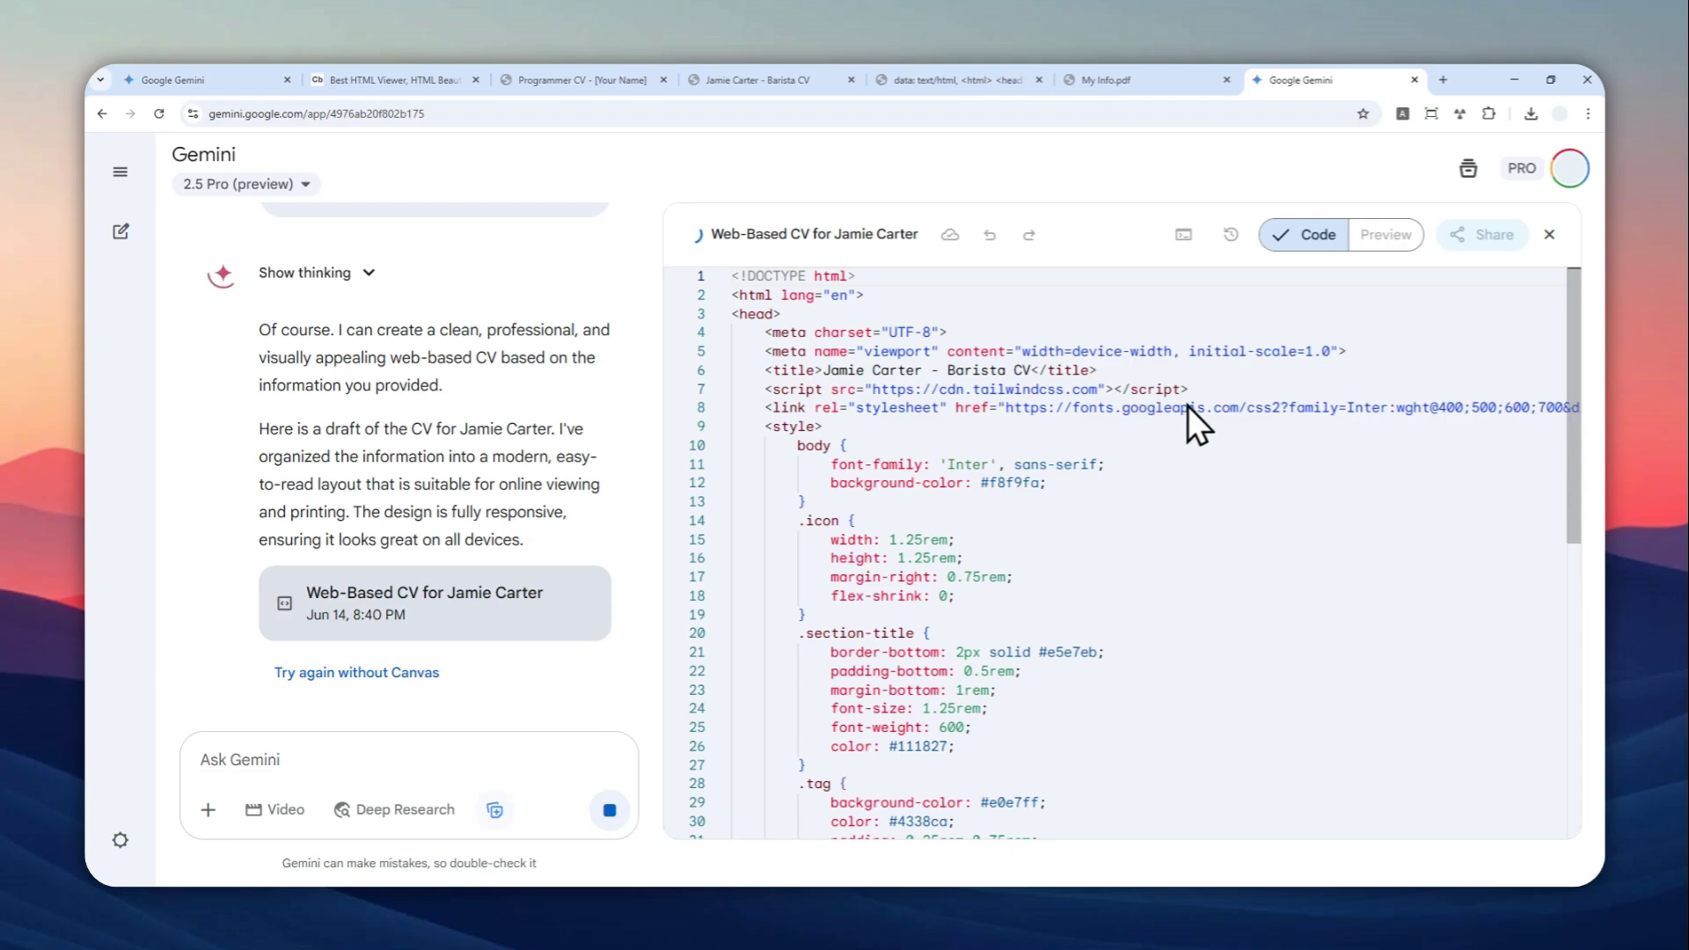
Let the HTML CV finish rendering in the preview, then check the 2.5 Pro model selector
{"action": "scroll", "coordinate": [1265, 415], "scroll_direction": "down", "scroll_amount": 7}
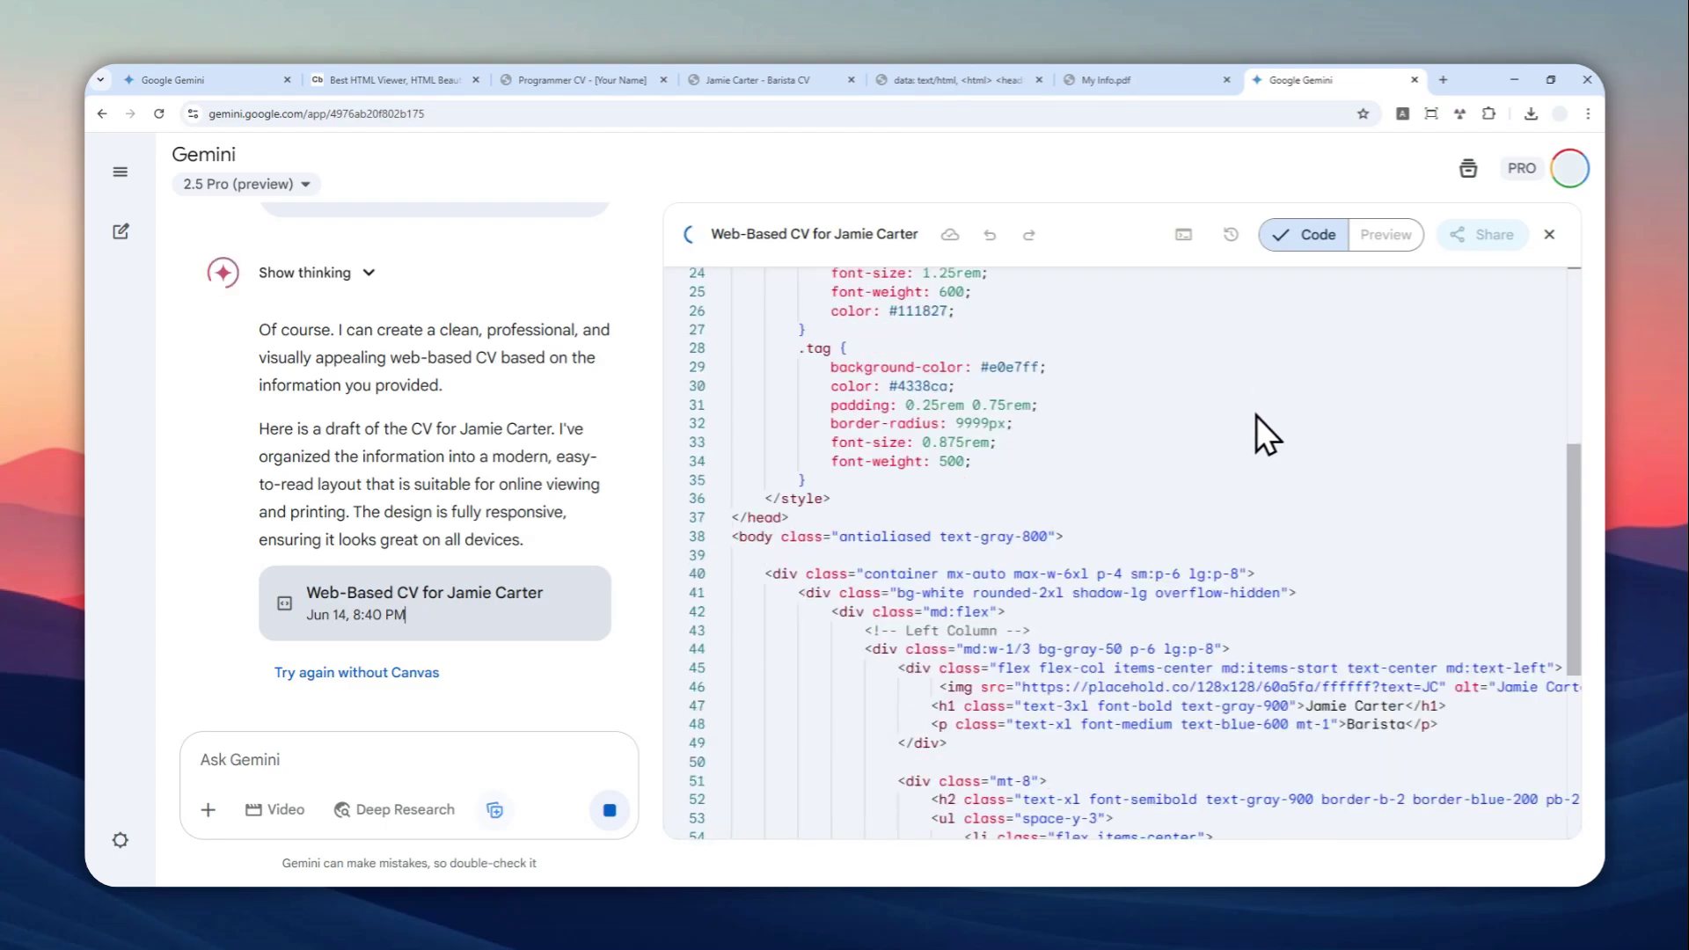
{"action": "scroll", "coordinate": [1256, 422], "scroll_direction": "down", "scroll_amount": 2}
{"action": "scroll", "coordinate": [904, 445], "scroll_direction": "up", "scroll_amount": 4}
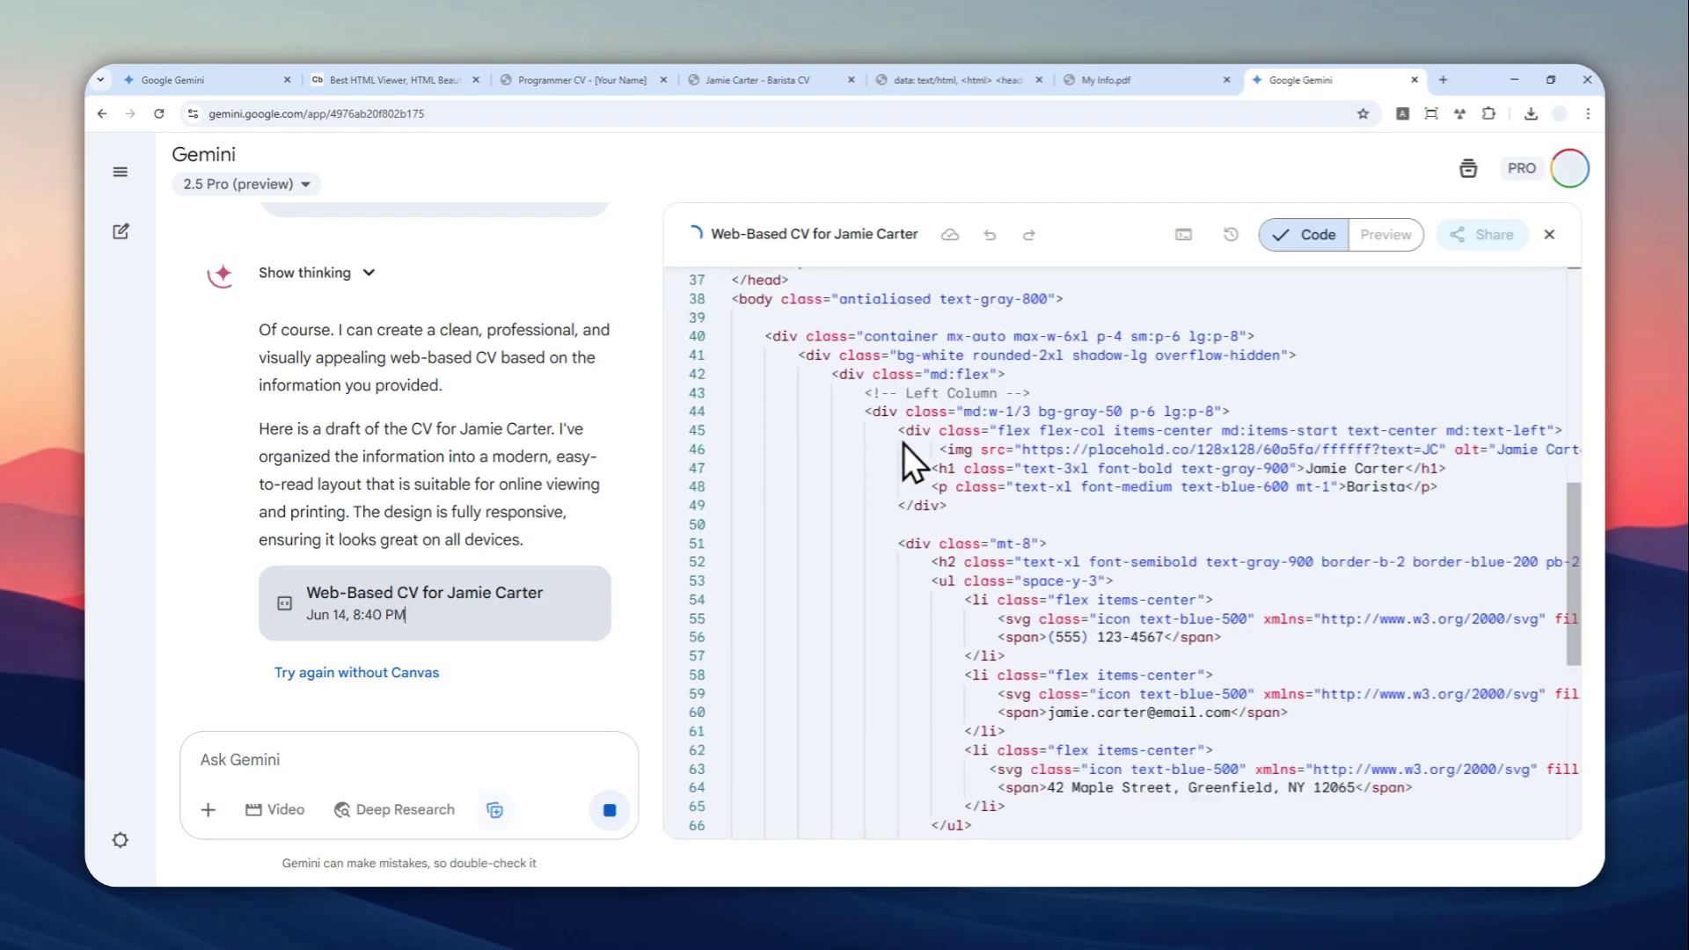
{"action": "left_click", "coordinate": [214, 185]}
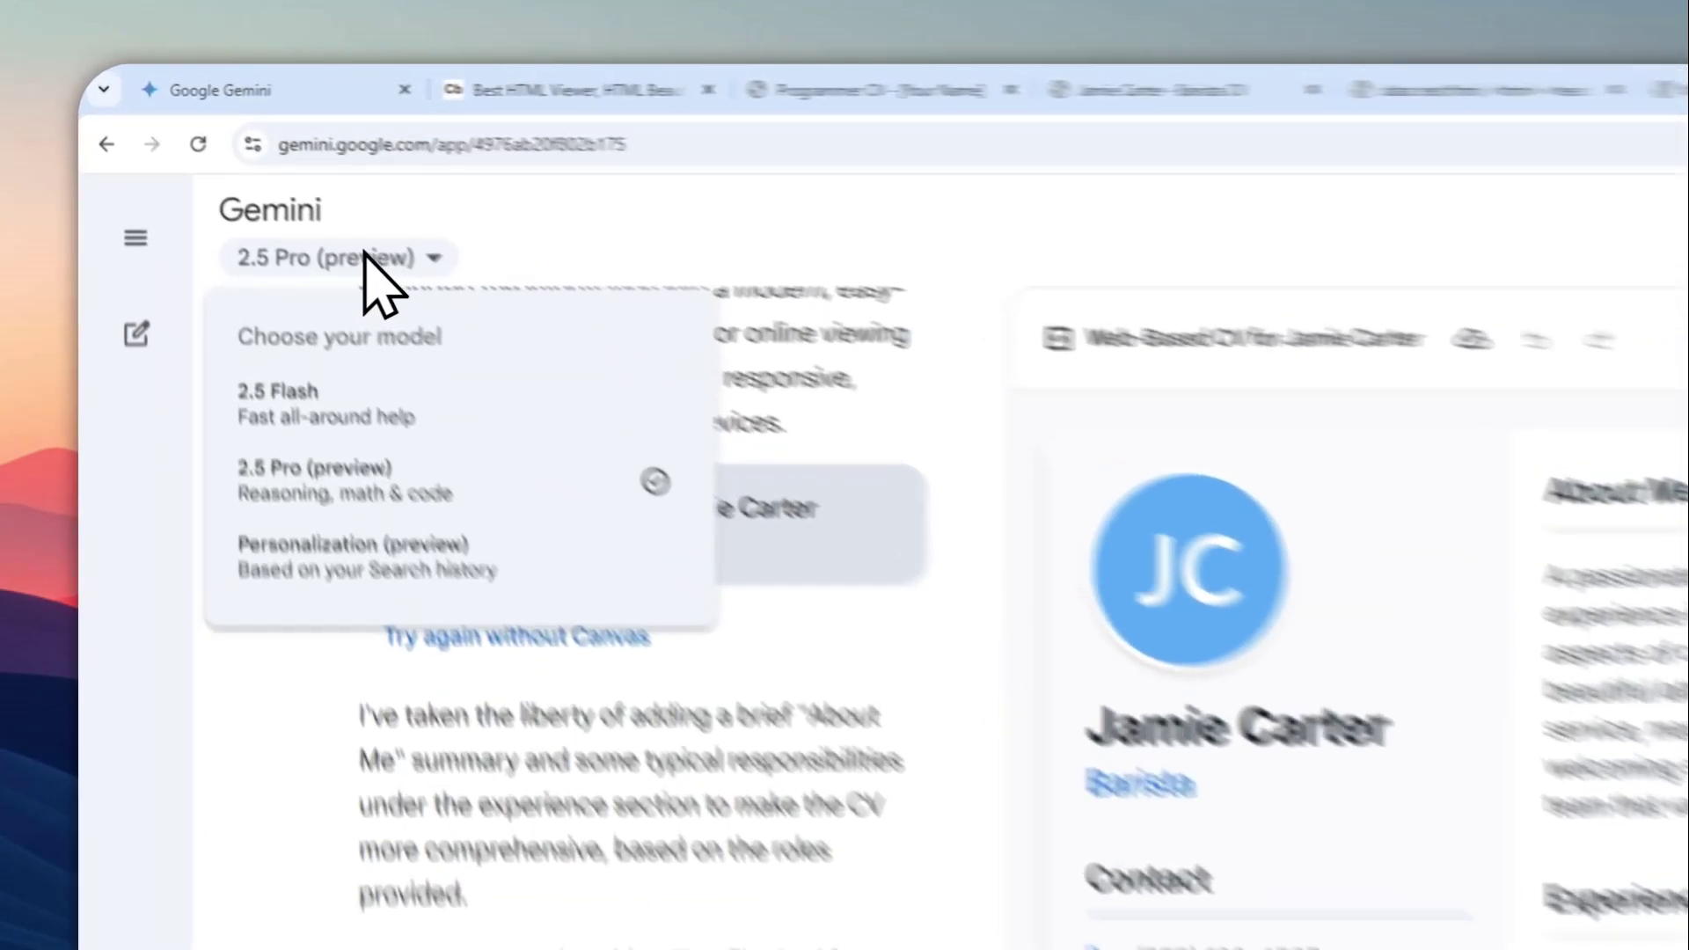
Close the model list and scroll the CV preview down to Education and back
{"action": "left_click", "coordinate": [280, 184]}
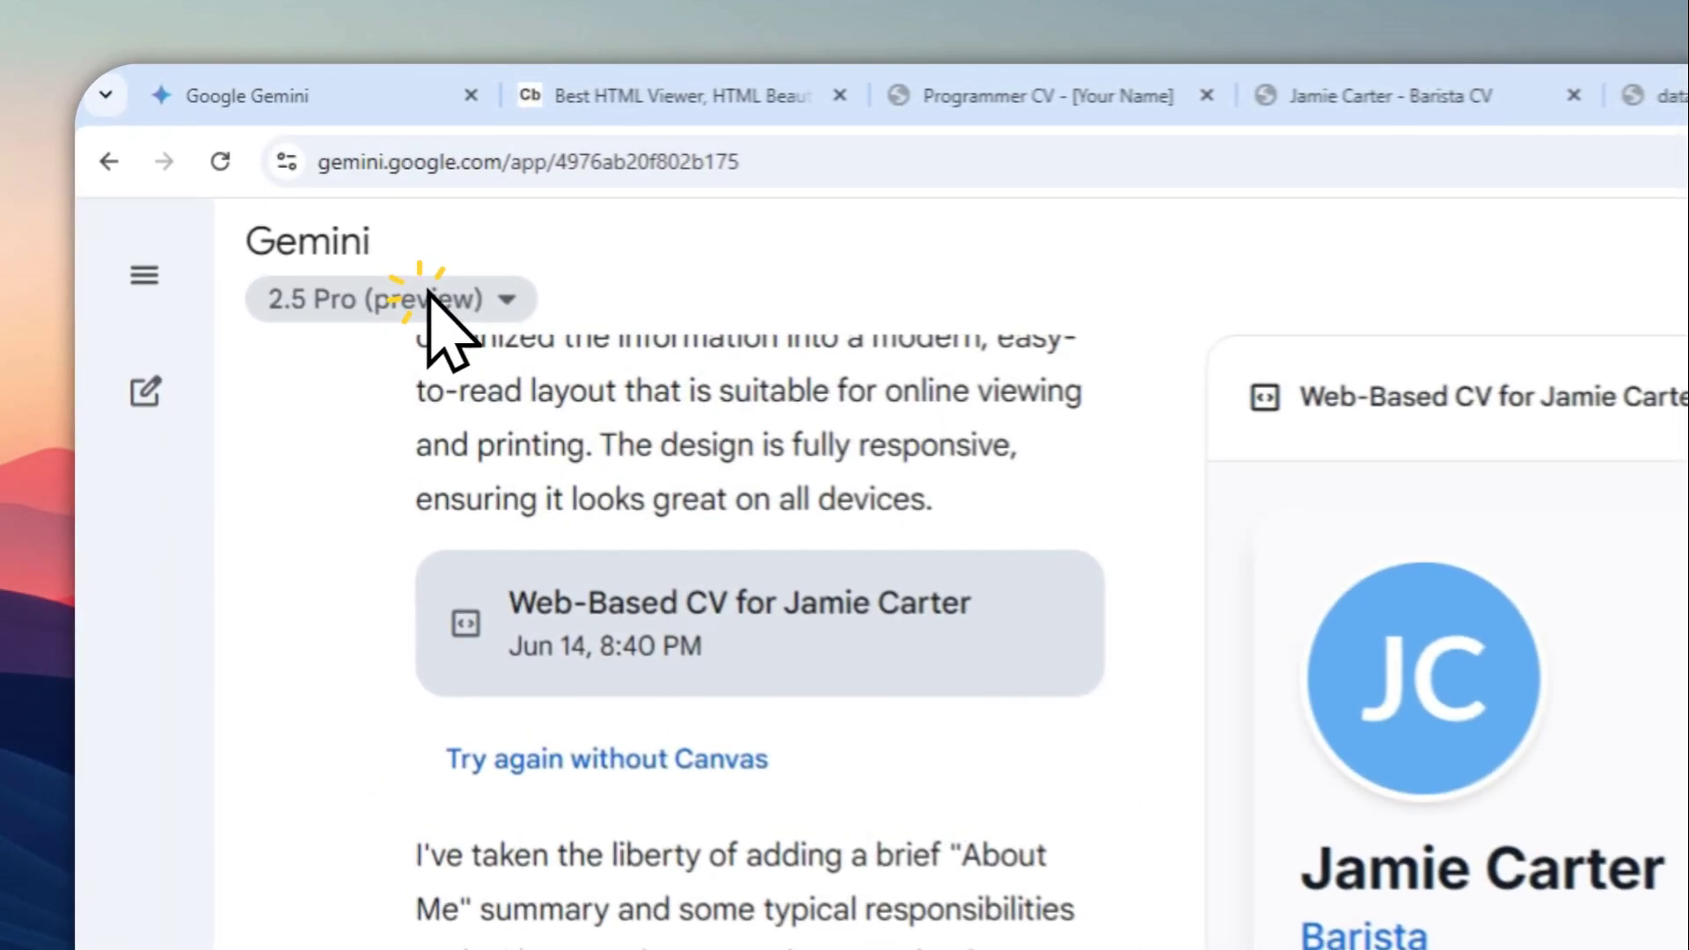
{"action": "scroll", "coordinate": [1143, 528], "scroll_direction": "down", "scroll_amount": 10}
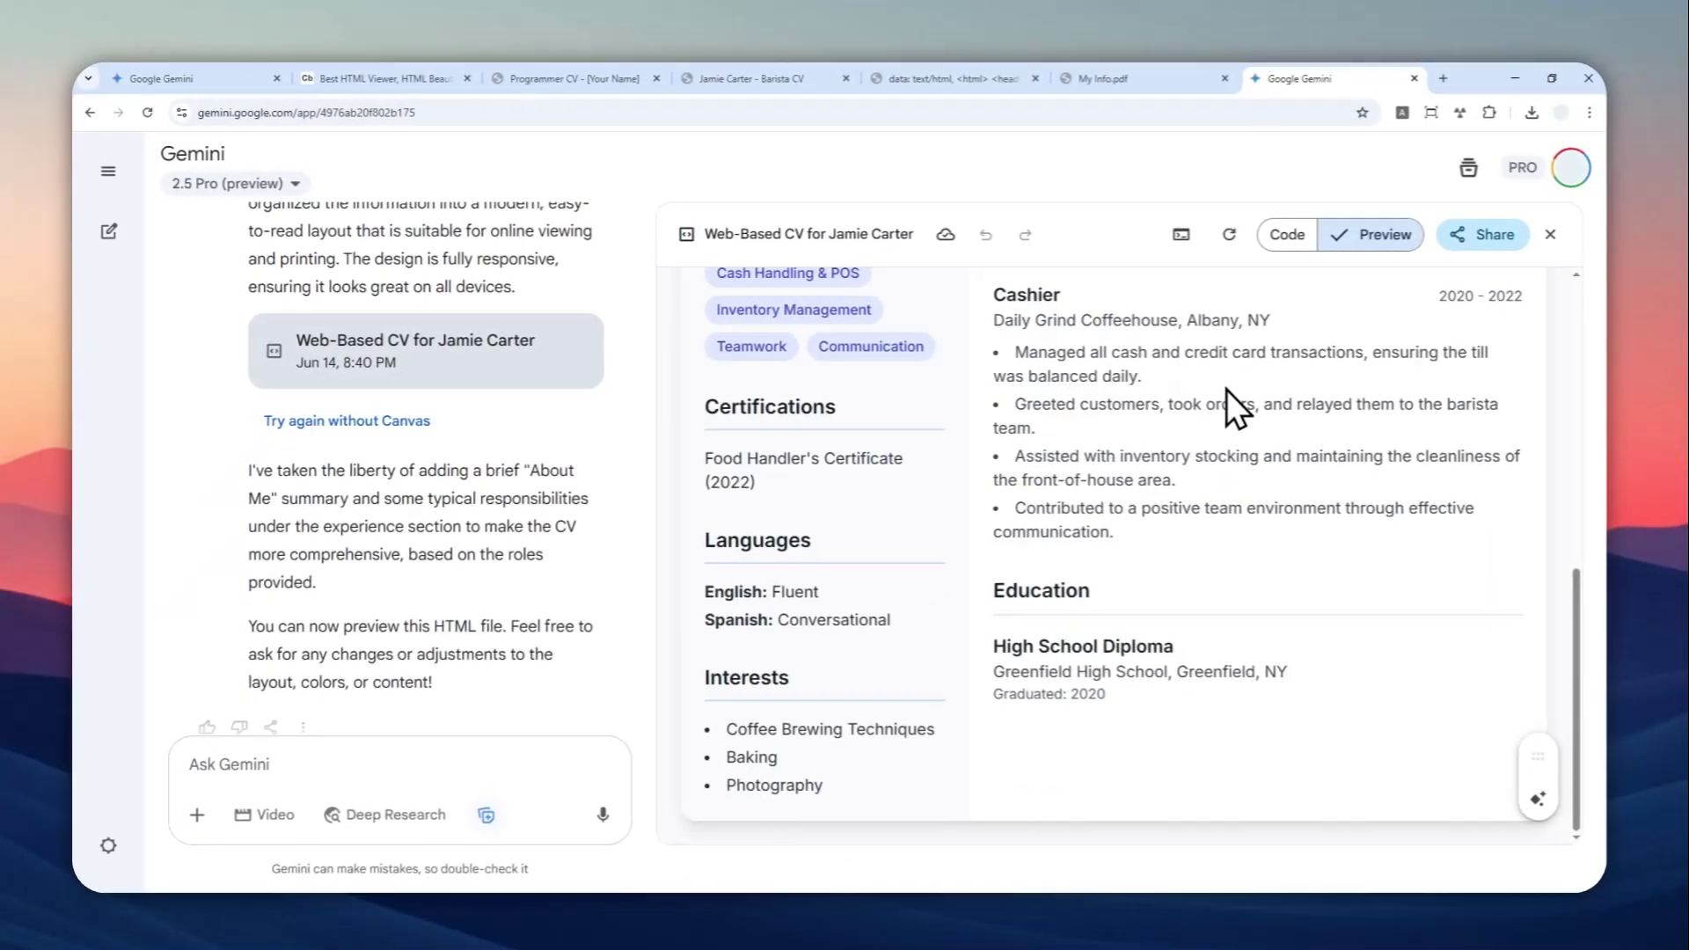
{"action": "scroll", "coordinate": [1022, 465], "scroll_direction": "up", "scroll_amount": 10}
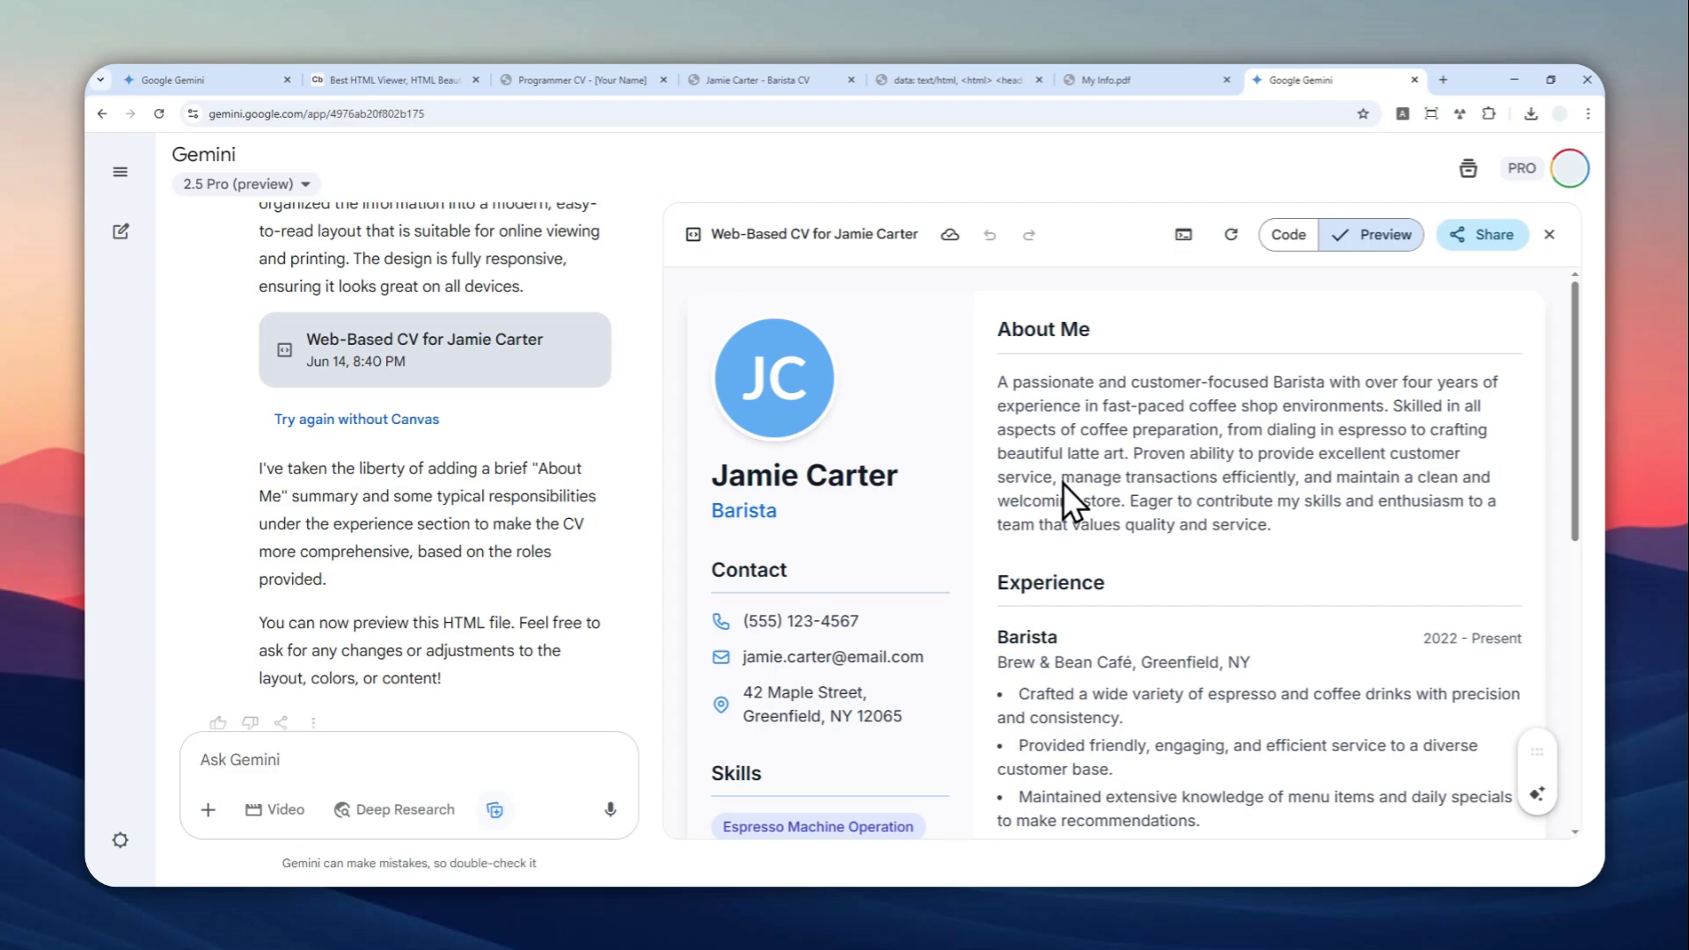
{"action": "scroll", "coordinate": [1060, 480], "scroll_direction": "down", "scroll_amount": 7}
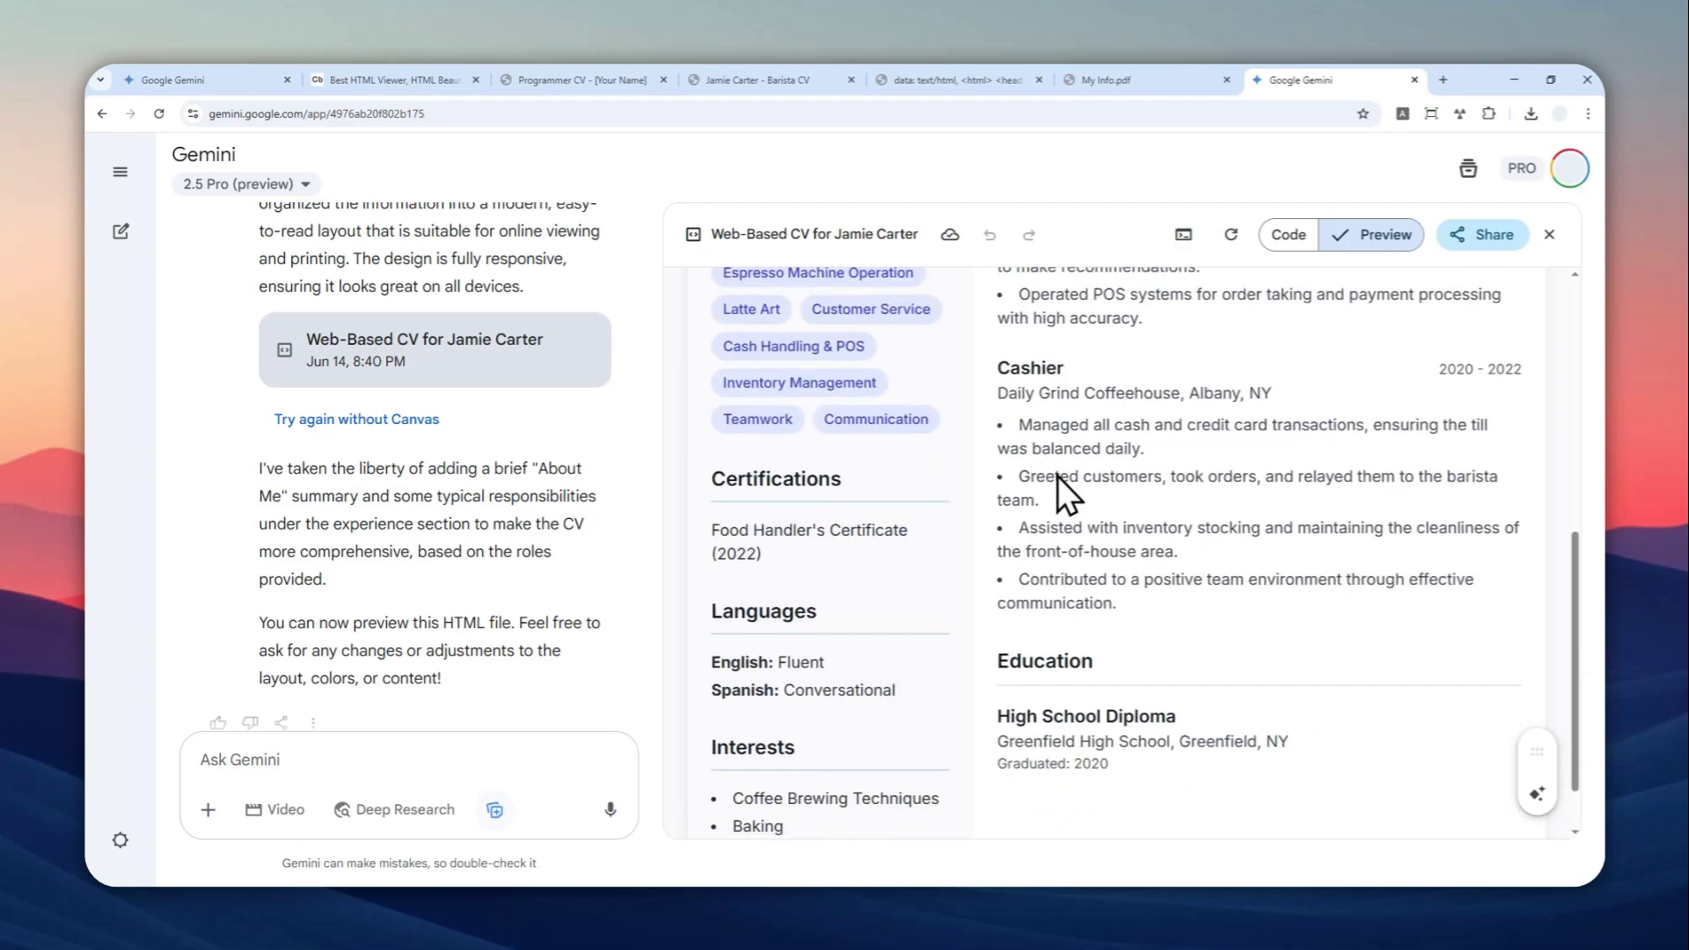
{"action": "scroll", "coordinate": [1057, 474], "scroll_direction": "up", "scroll_amount": 7}
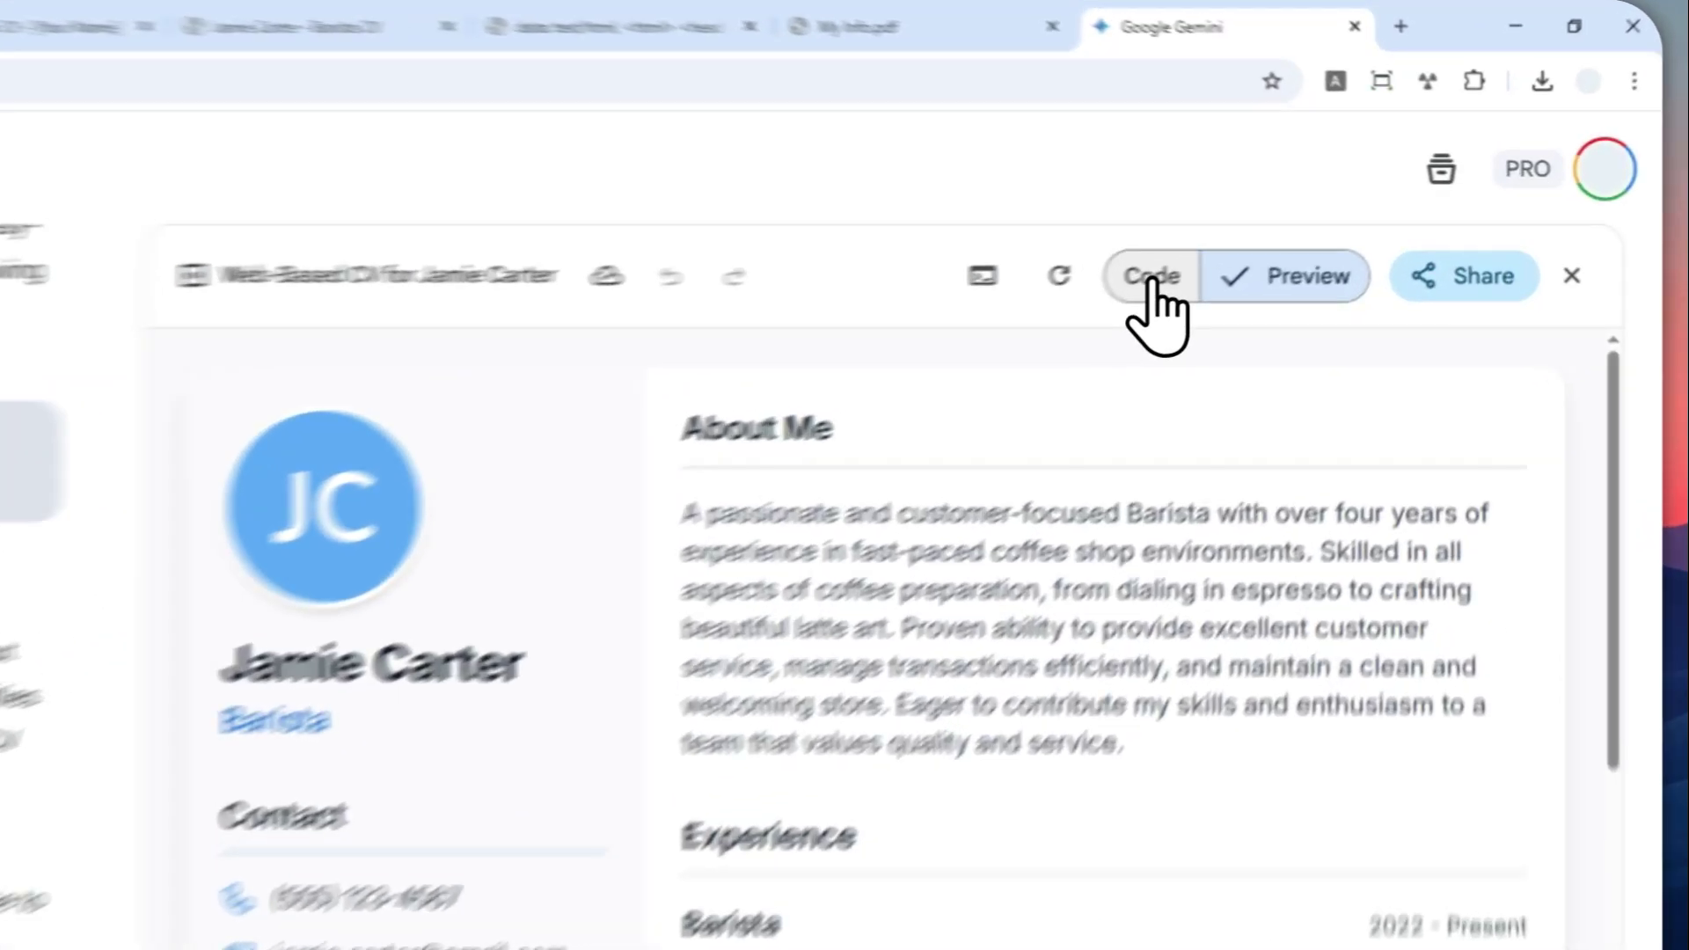
Copy all of the barista CV's HTML from Gemini's Code view into the clipboard for Code Beautify
{"action": "left_click", "coordinate": [1280, 236]}
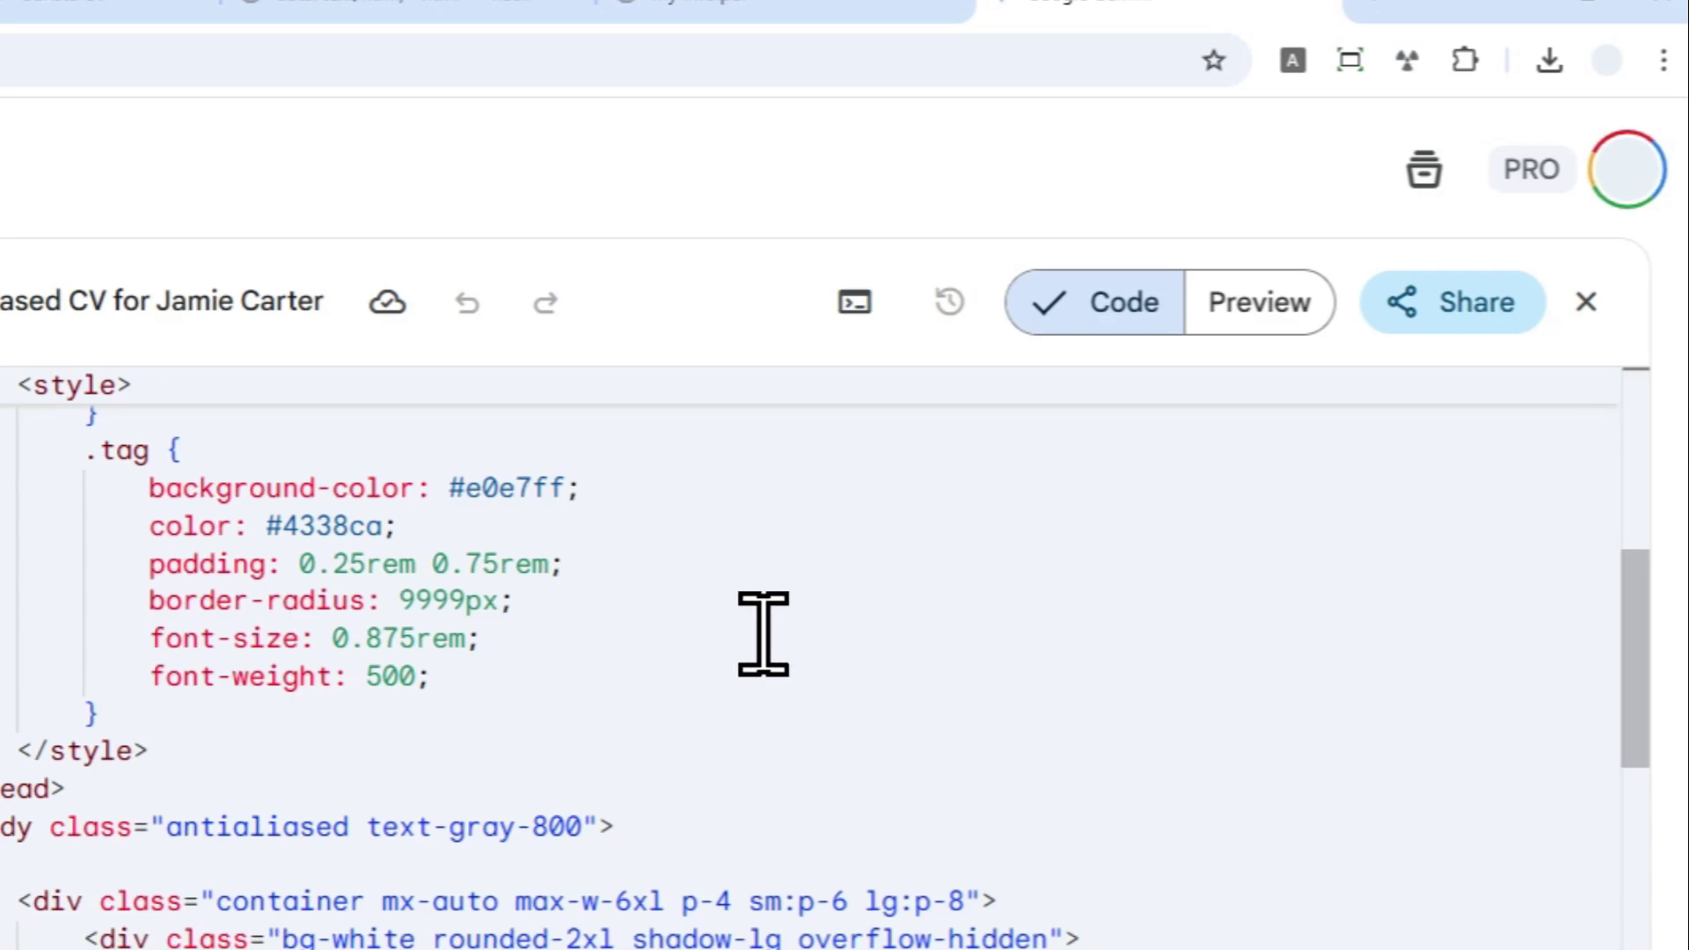
{"action": "left_click", "coordinate": [661, 632]}
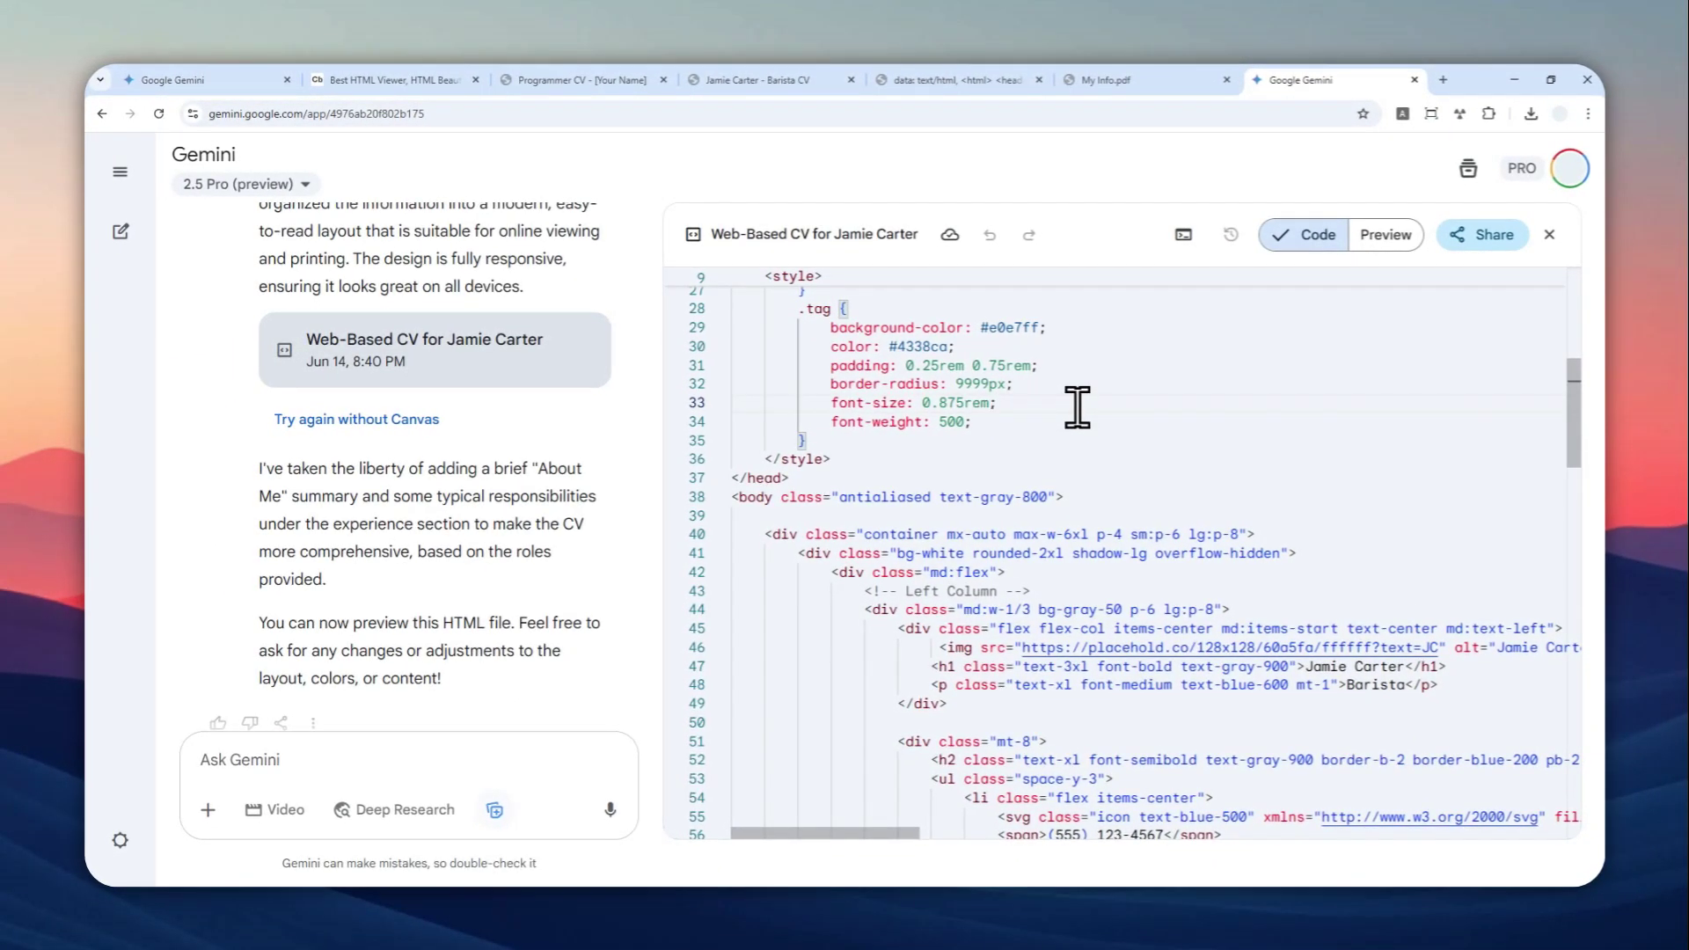
{"action": "key", "text": "ctrl+a"}
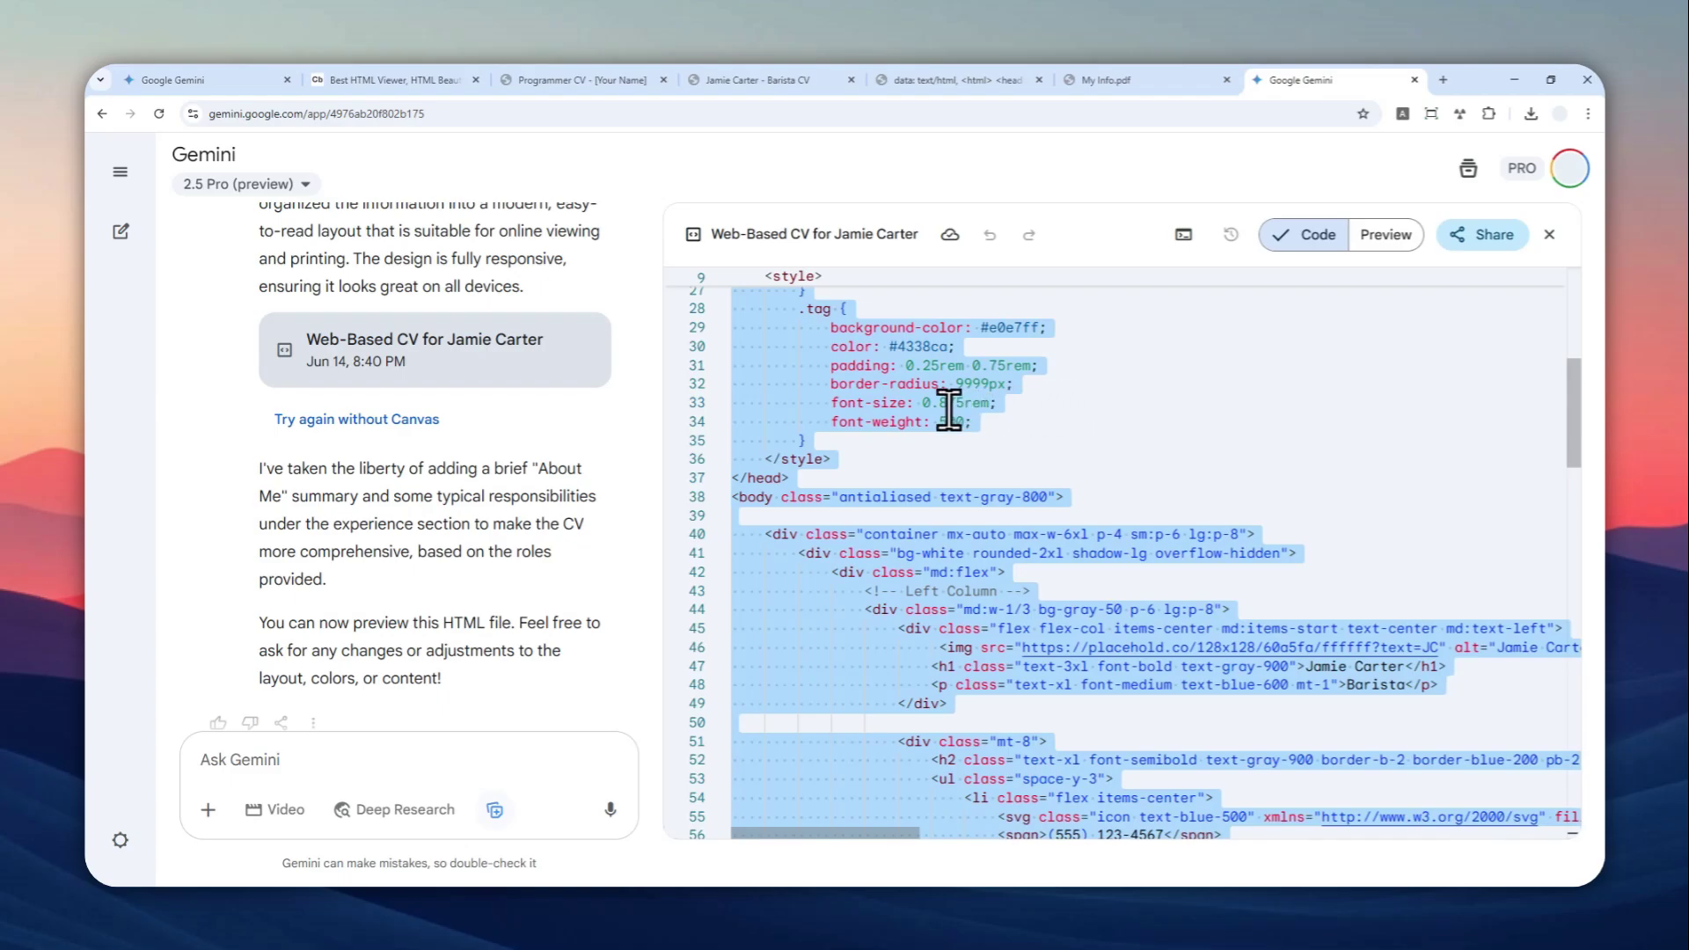
{"action": "scroll", "coordinate": [949, 409], "scroll_direction": "up", "scroll_amount": 2}
{"action": "scroll", "coordinate": [905, 440], "scroll_direction": "down", "scroll_amount": 1}
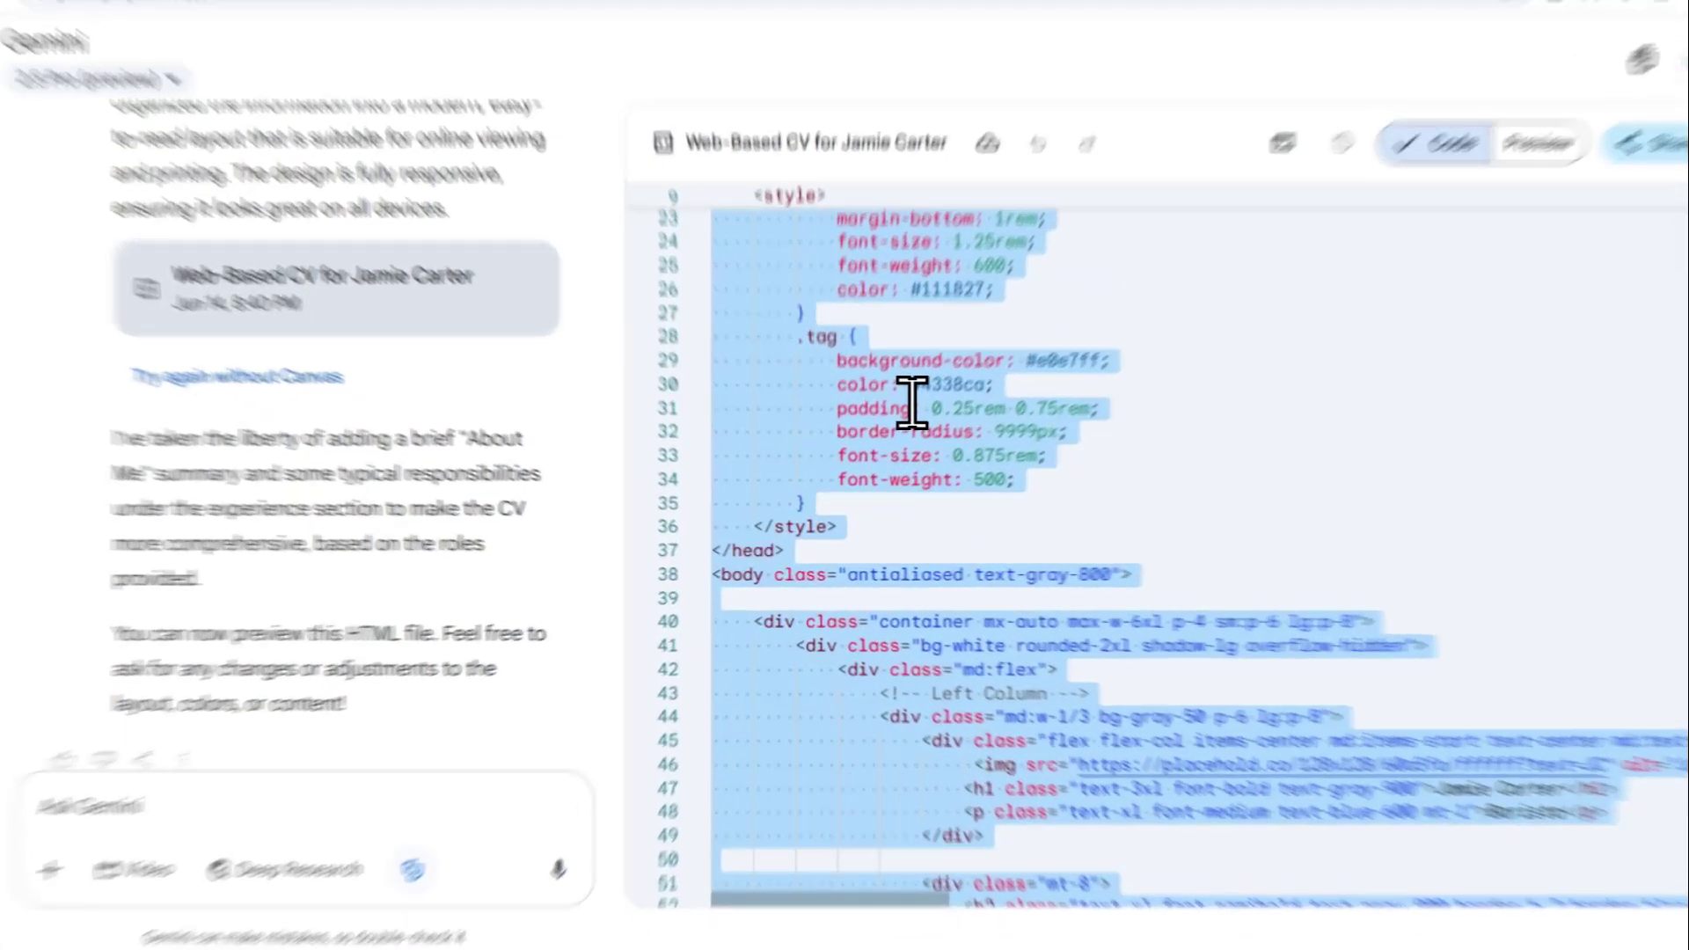
{"action": "right_click", "coordinate": [907, 450]}
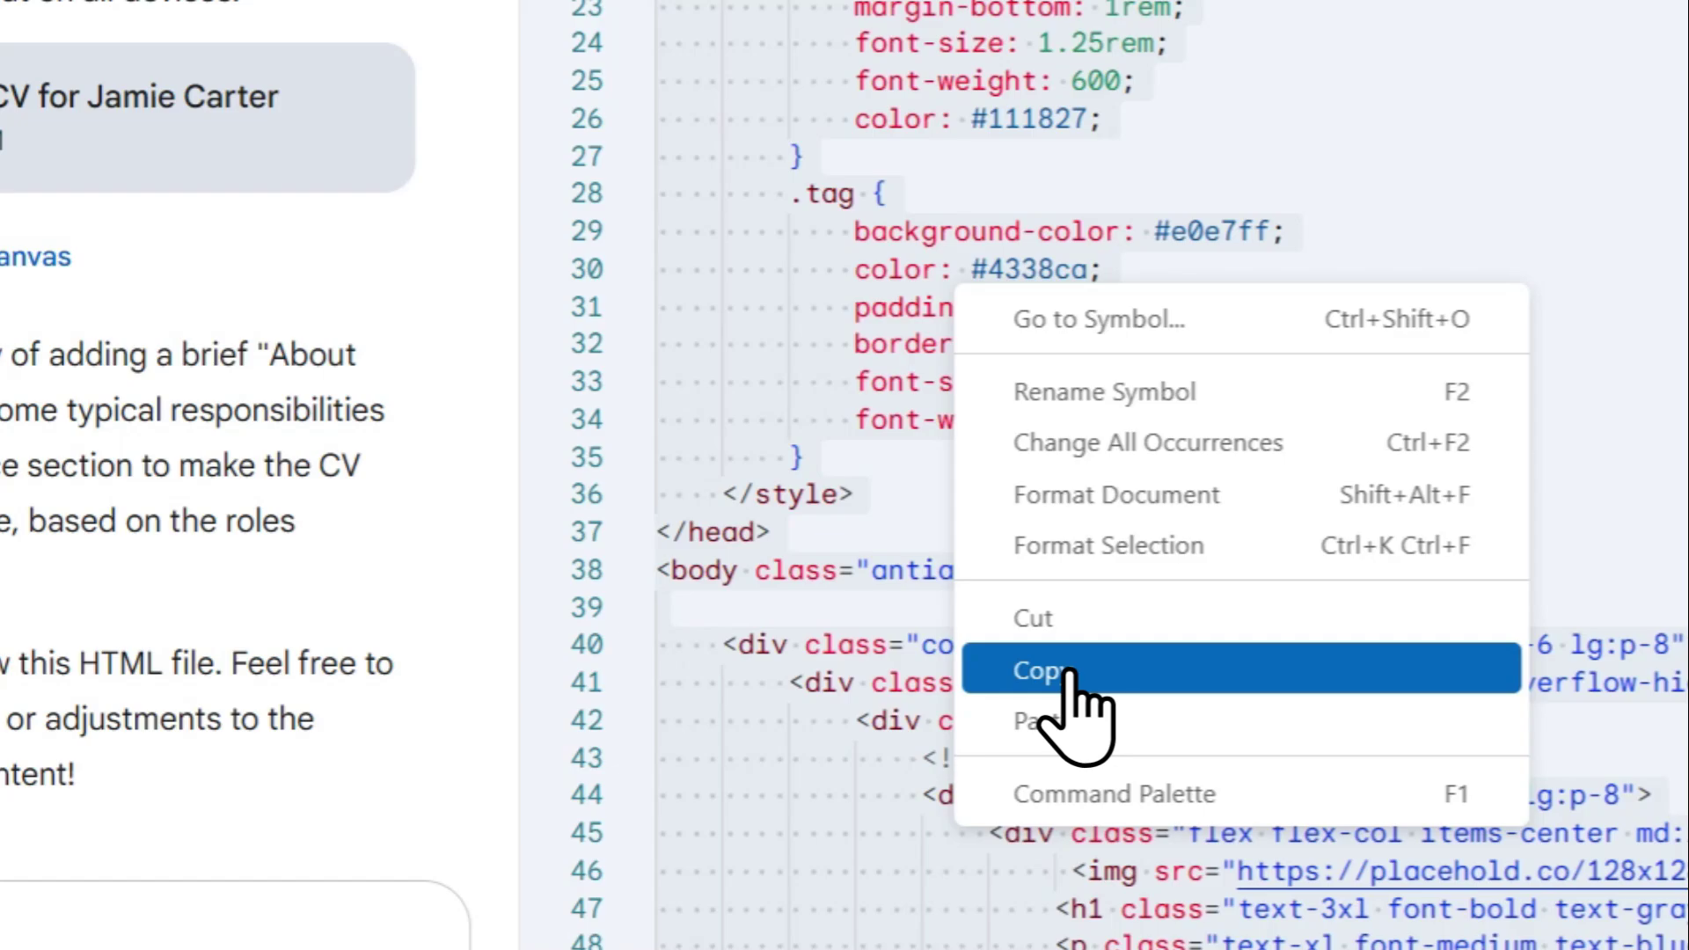
{"action": "left_click", "coordinate": [1043, 682]}
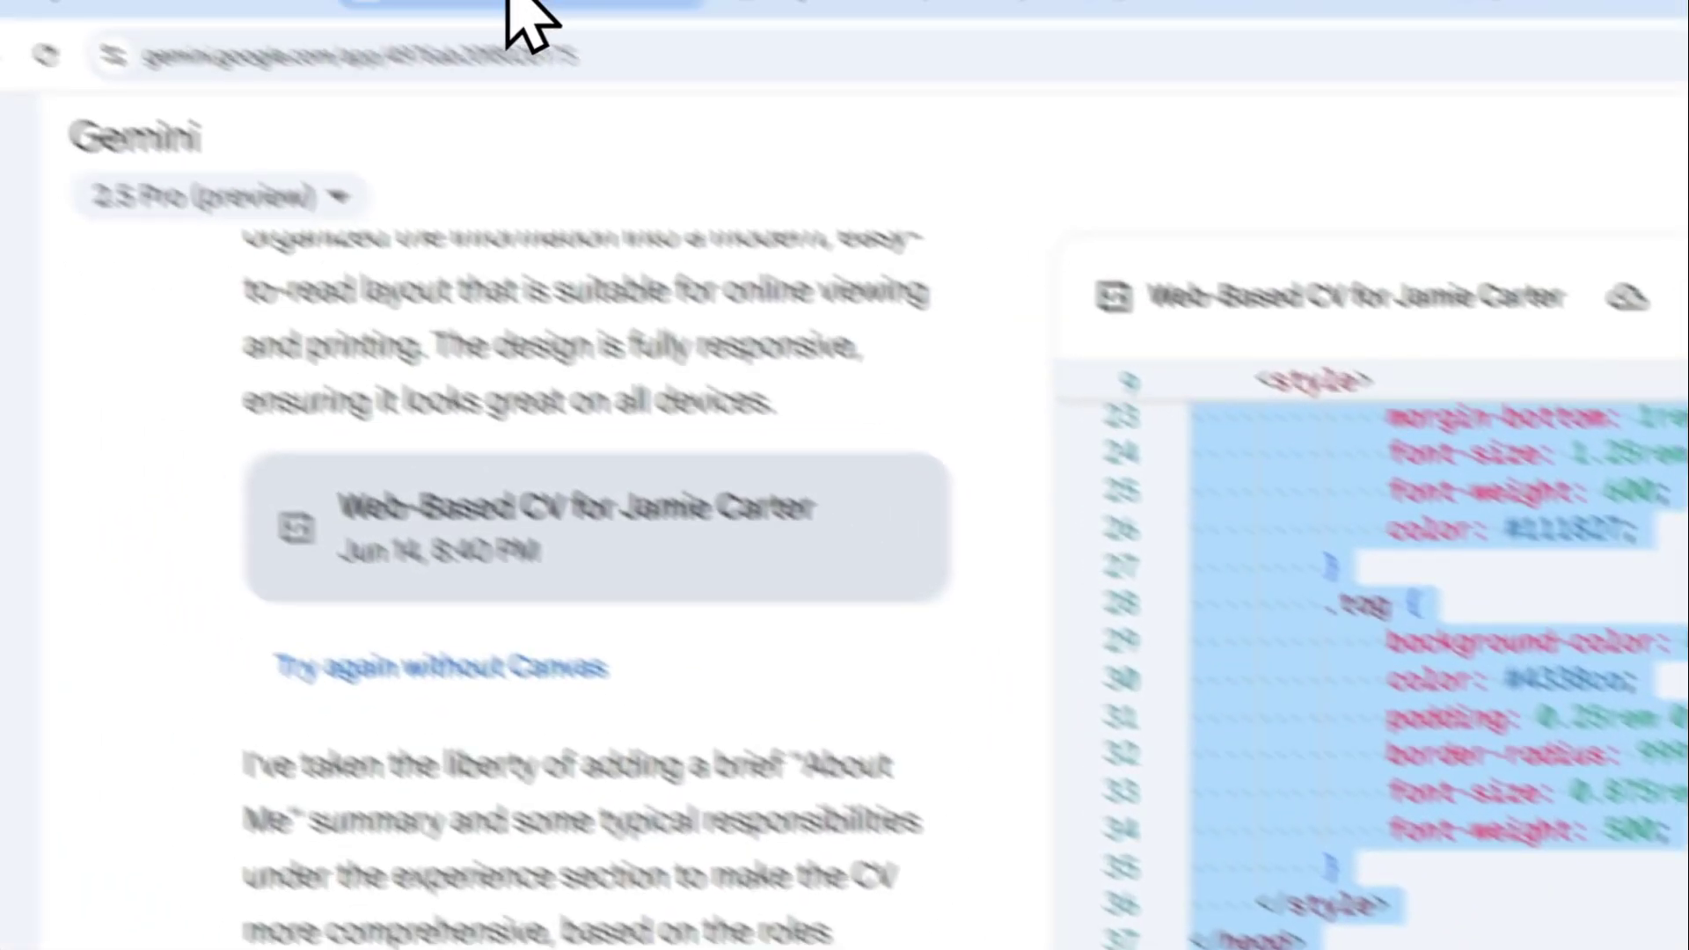
{"action": "left_click", "coordinate": [613, 85]}
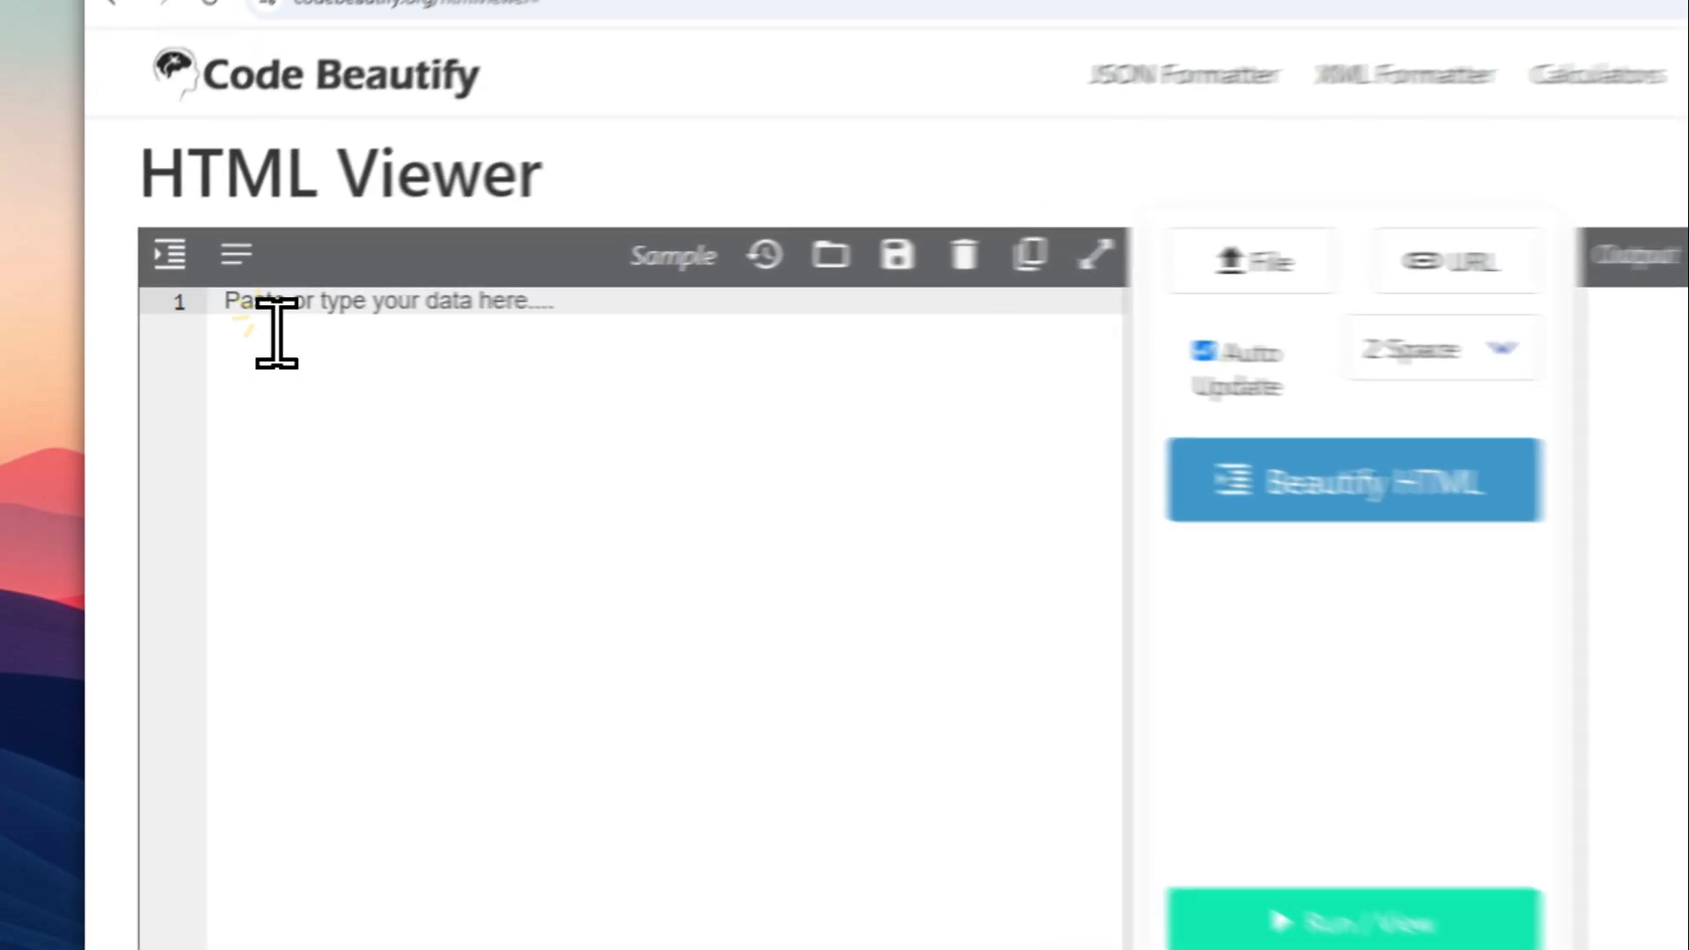
Paste the CV HTML into Code Beautify's HTML Viewer and open the rendered output as its own tab
{"action": "right_click", "coordinate": [192, 307]}
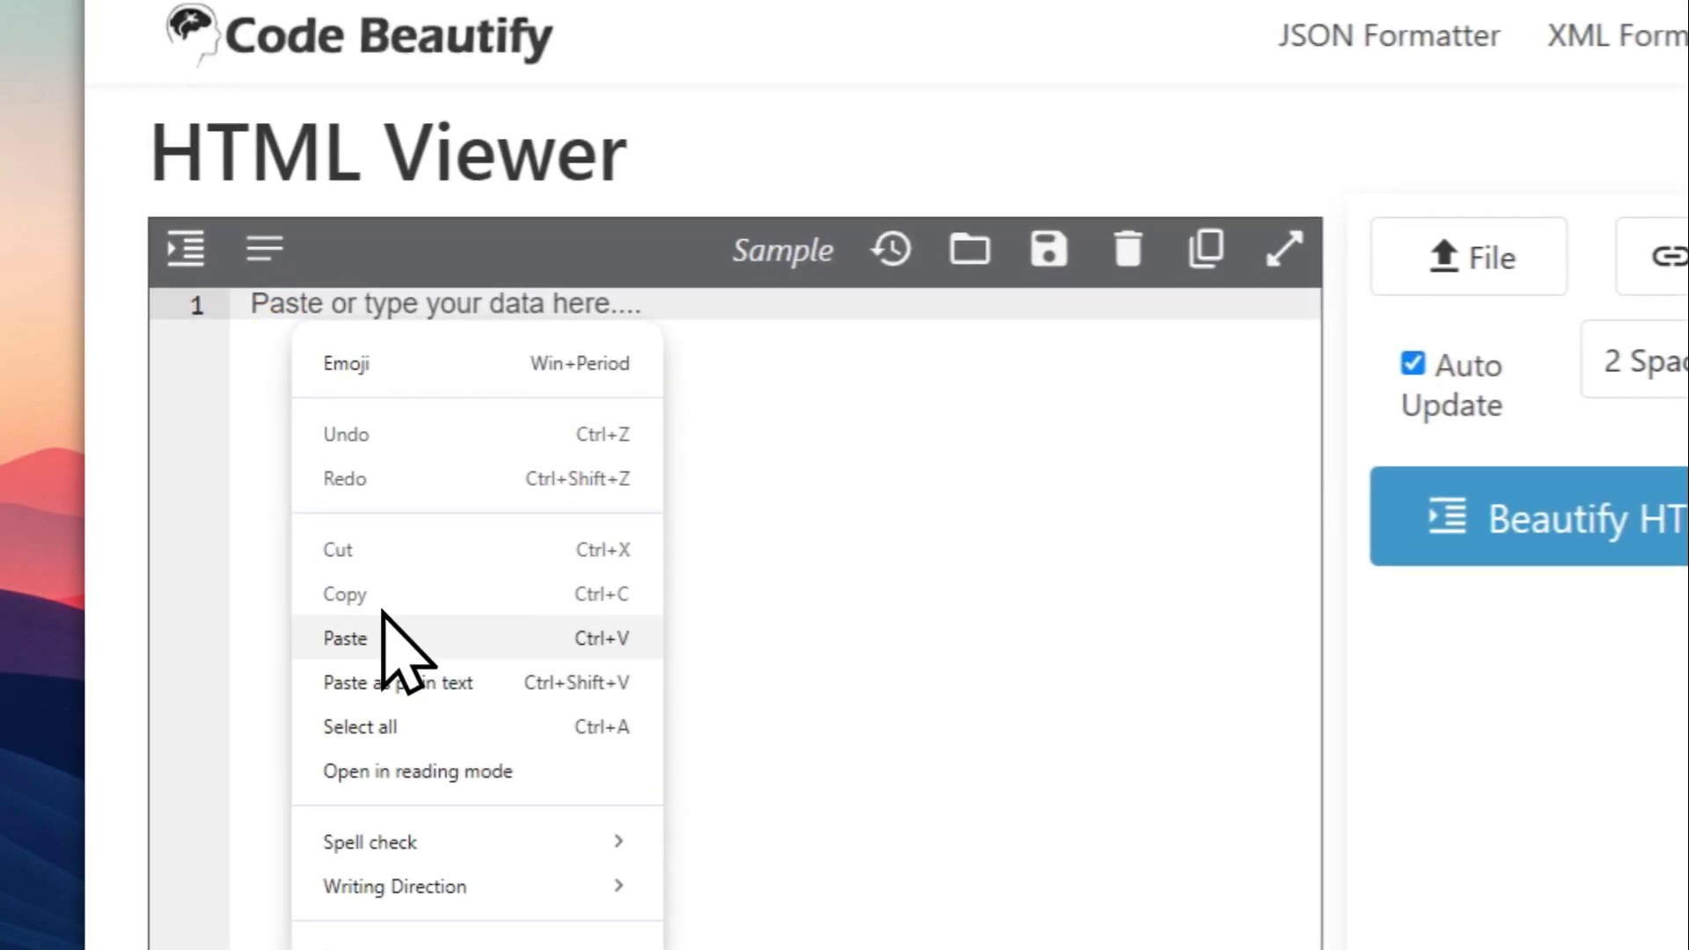
{"action": "left_click", "coordinate": [369, 633]}
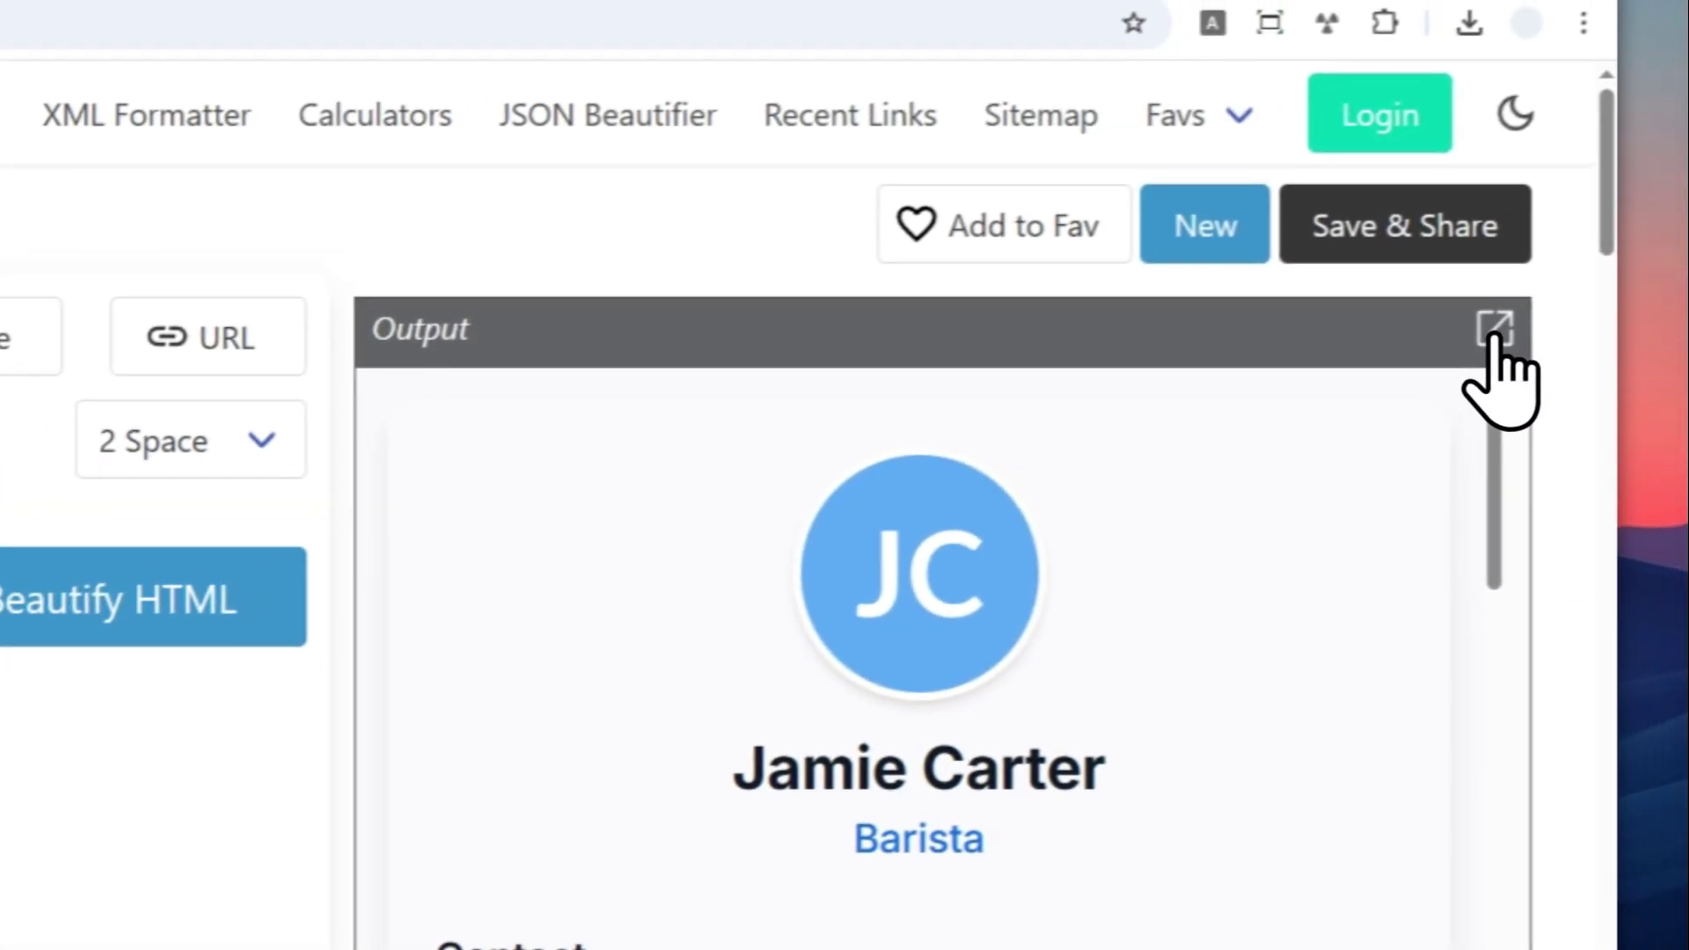
{"action": "left_click", "coordinate": [1484, 333]}
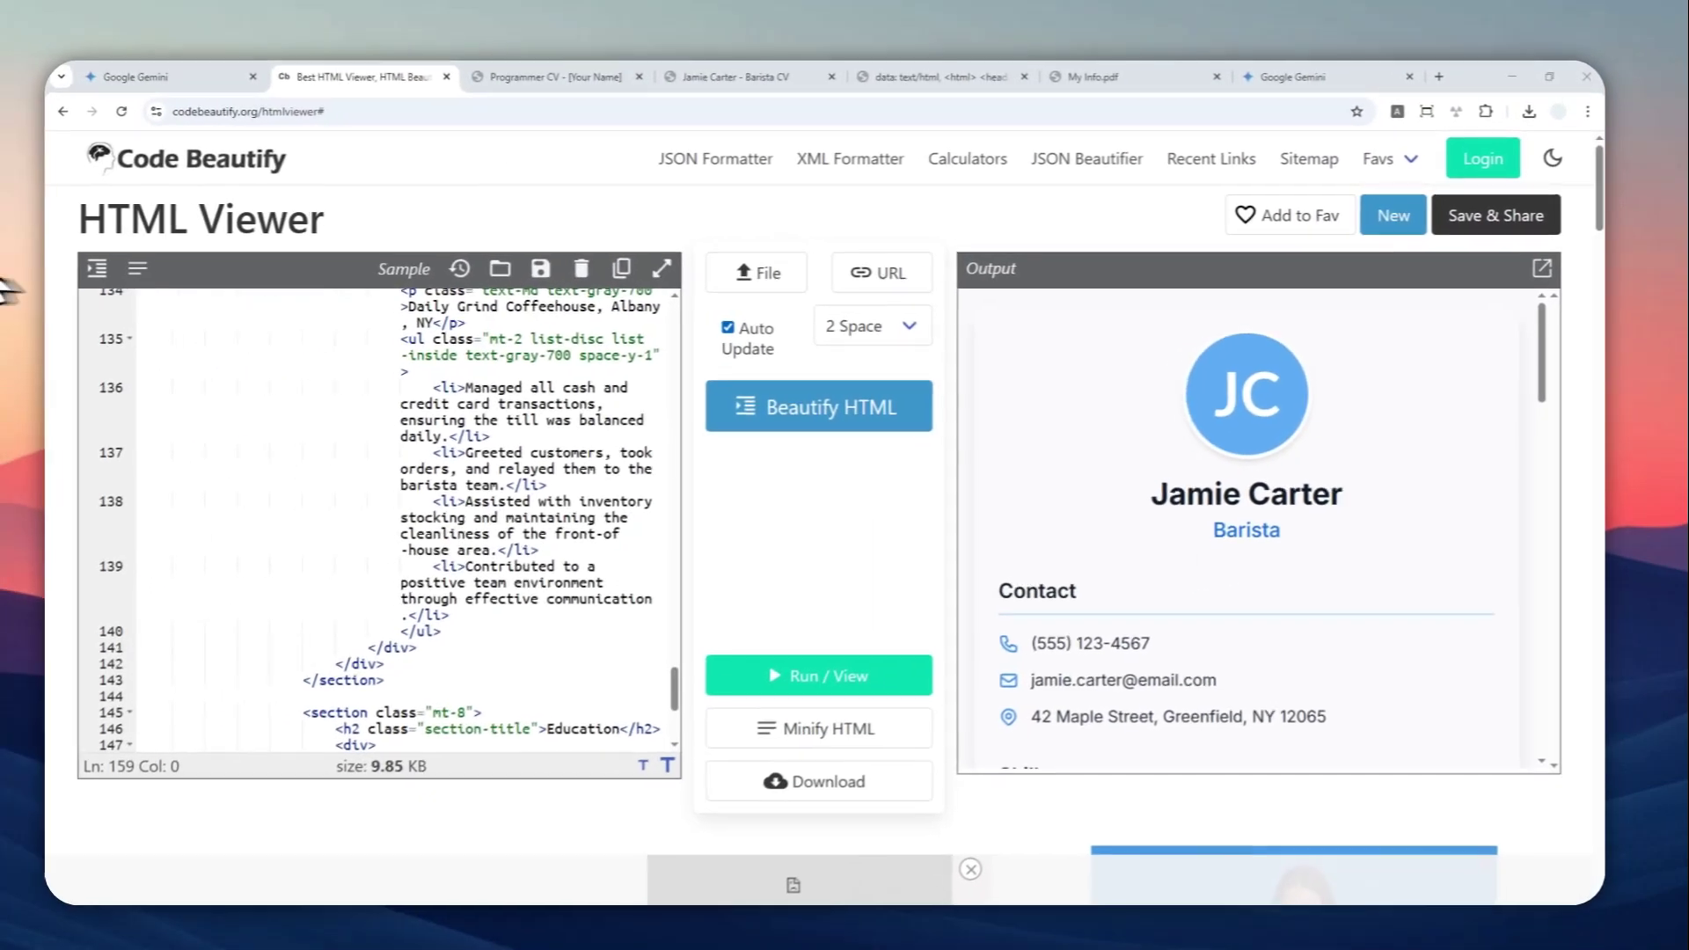
{"action": "left_click_drag", "start_coordinate": [2, 263], "coordinate": [581, 78]}
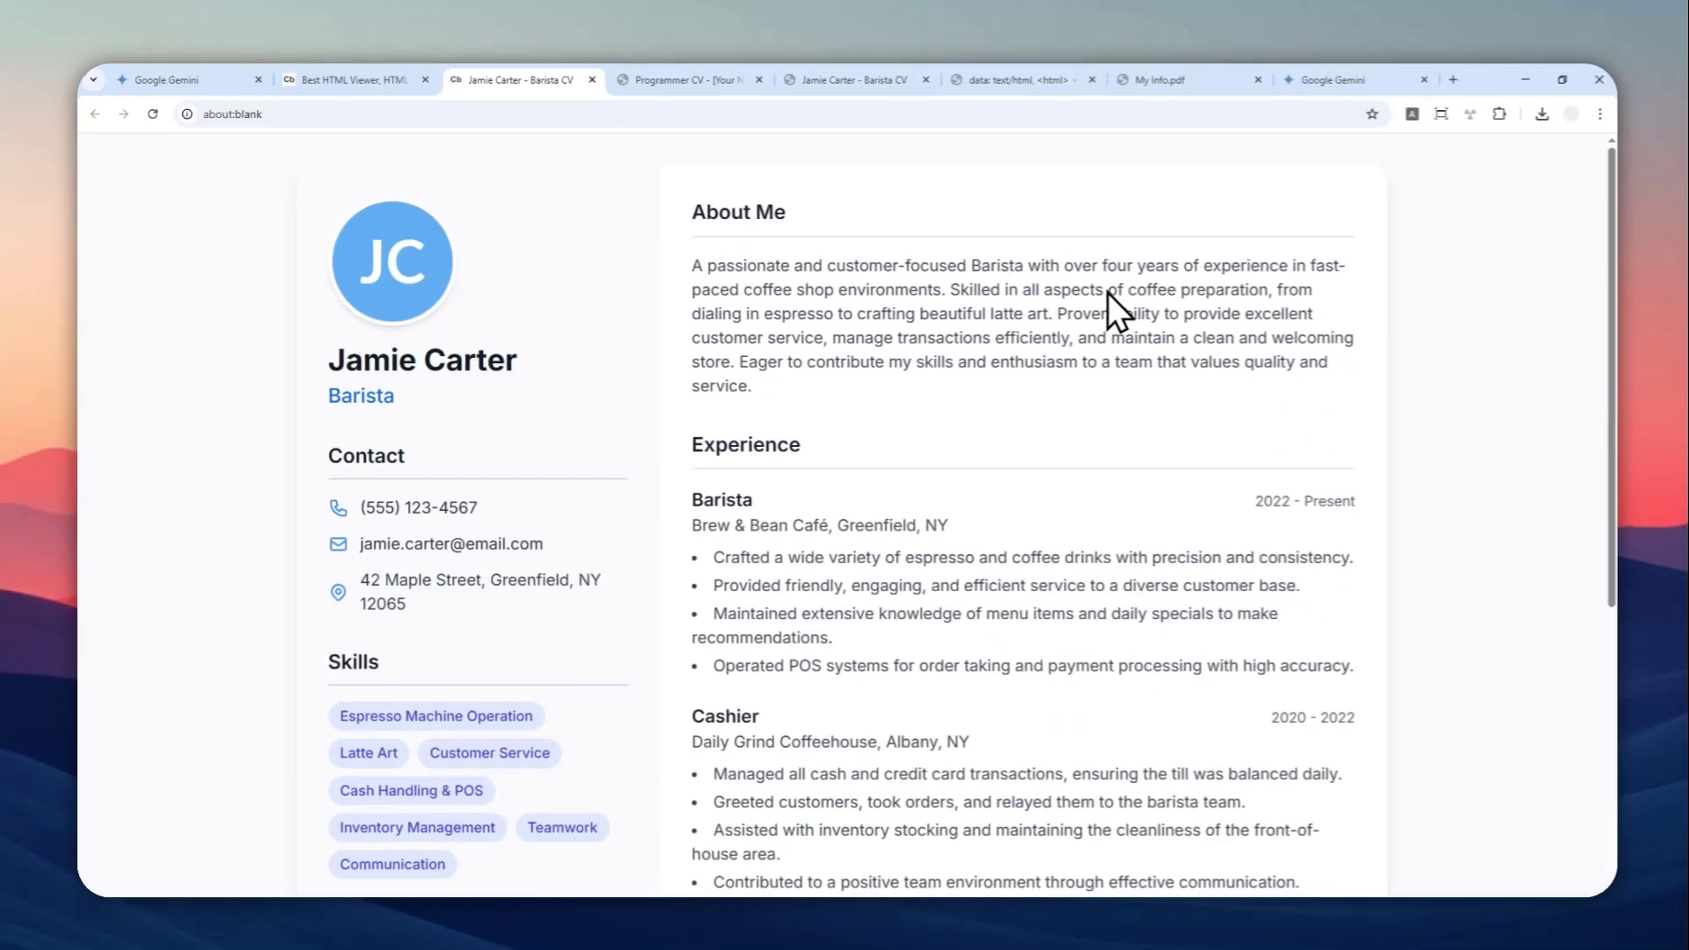
{"action": "scroll", "coordinate": [894, 304], "scroll_direction": "down", "scroll_amount": 3}
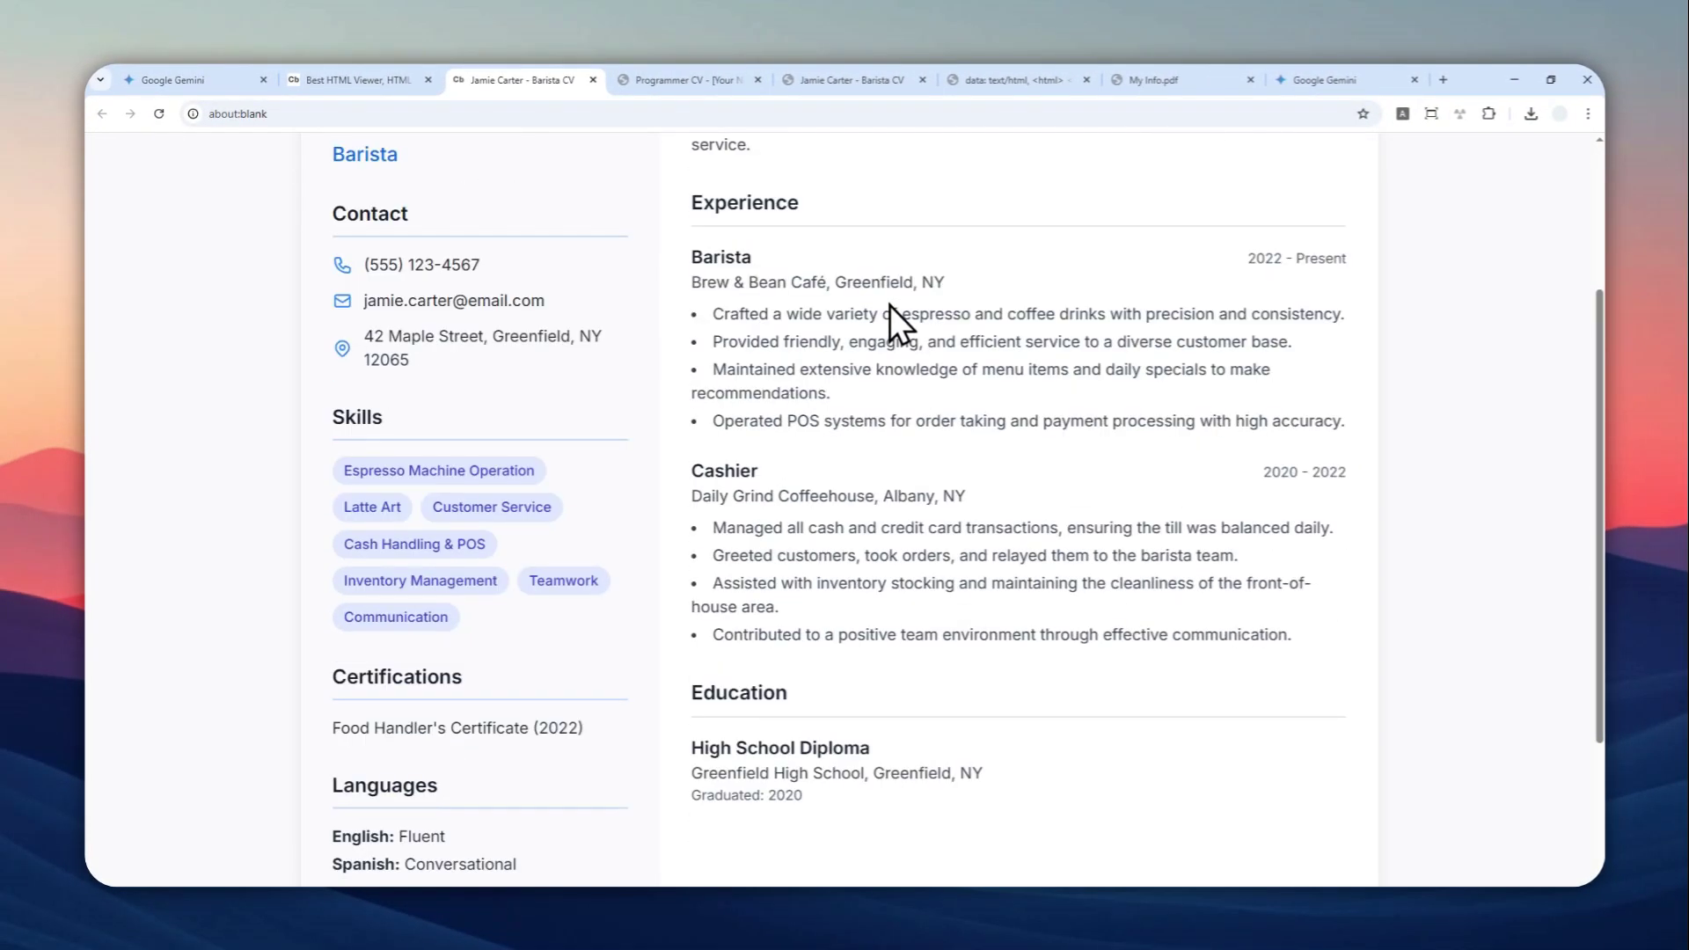
{"action": "scroll", "coordinate": [889, 305], "scroll_direction": "up", "scroll_amount": 3}
{"action": "scroll", "coordinate": [895, 316], "scroll_direction": "down", "scroll_amount": 3}
{"action": "scroll", "coordinate": [898, 318], "scroll_direction": "down", "scroll_amount": 2}
{"action": "scroll", "coordinate": [897, 319], "scroll_direction": "up", "scroll_amount": 5}
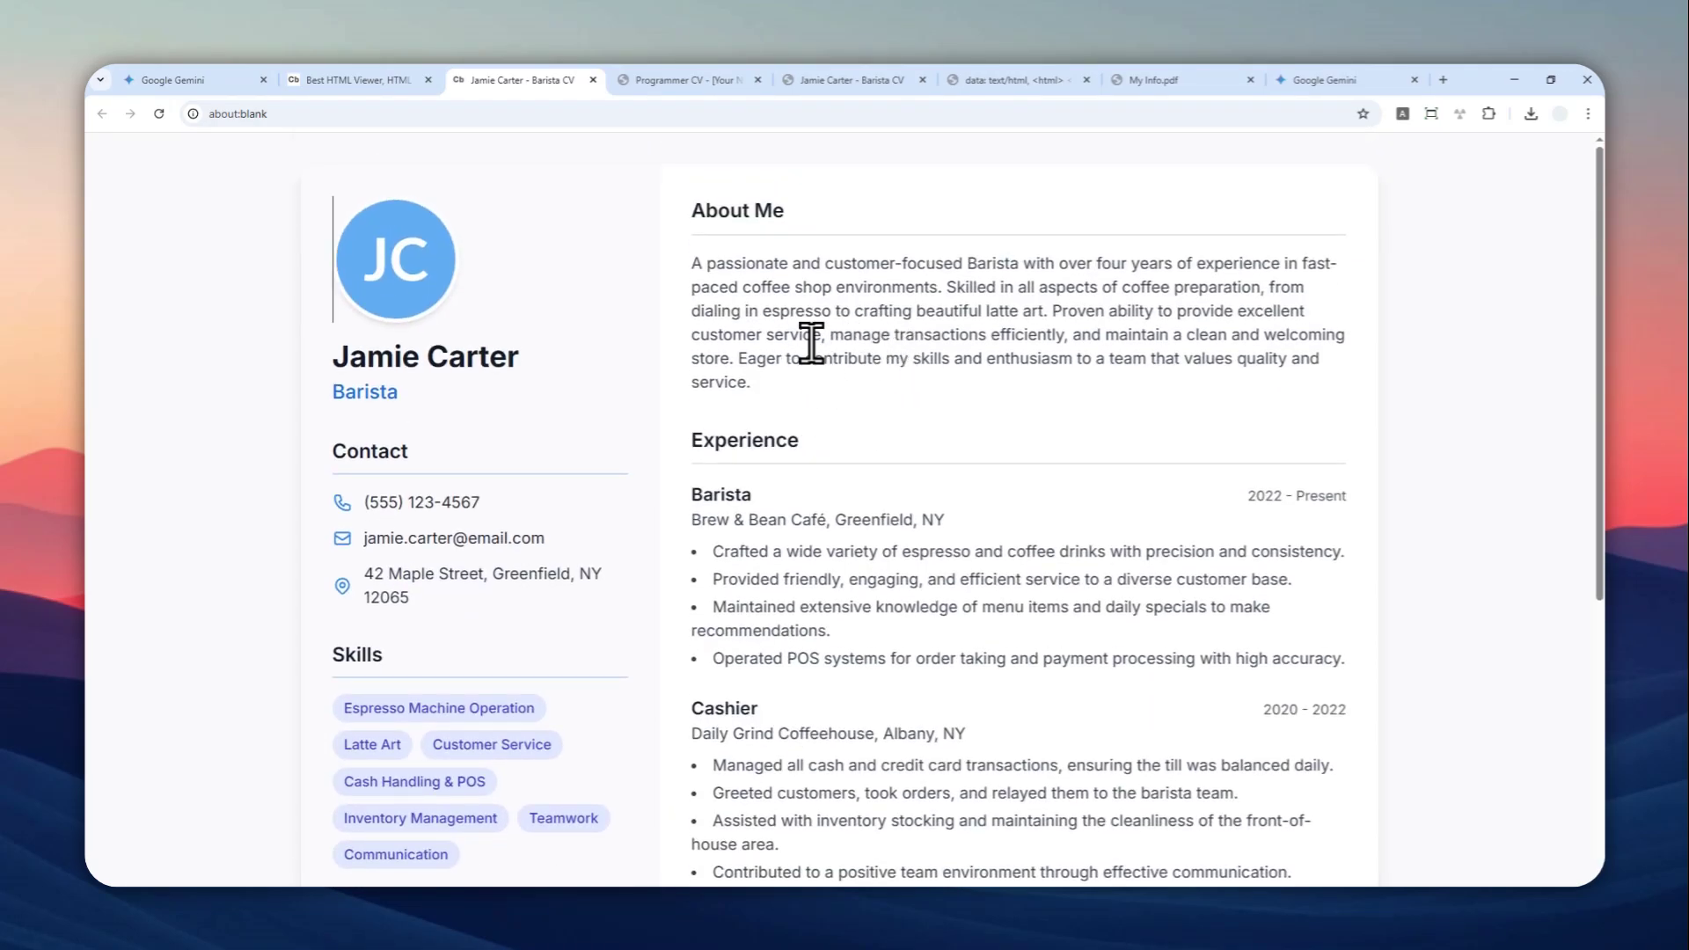
Open Chrome's print dialog for the CV page with Save as PDF as the destination
{"action": "right_click", "coordinate": [807, 283]}
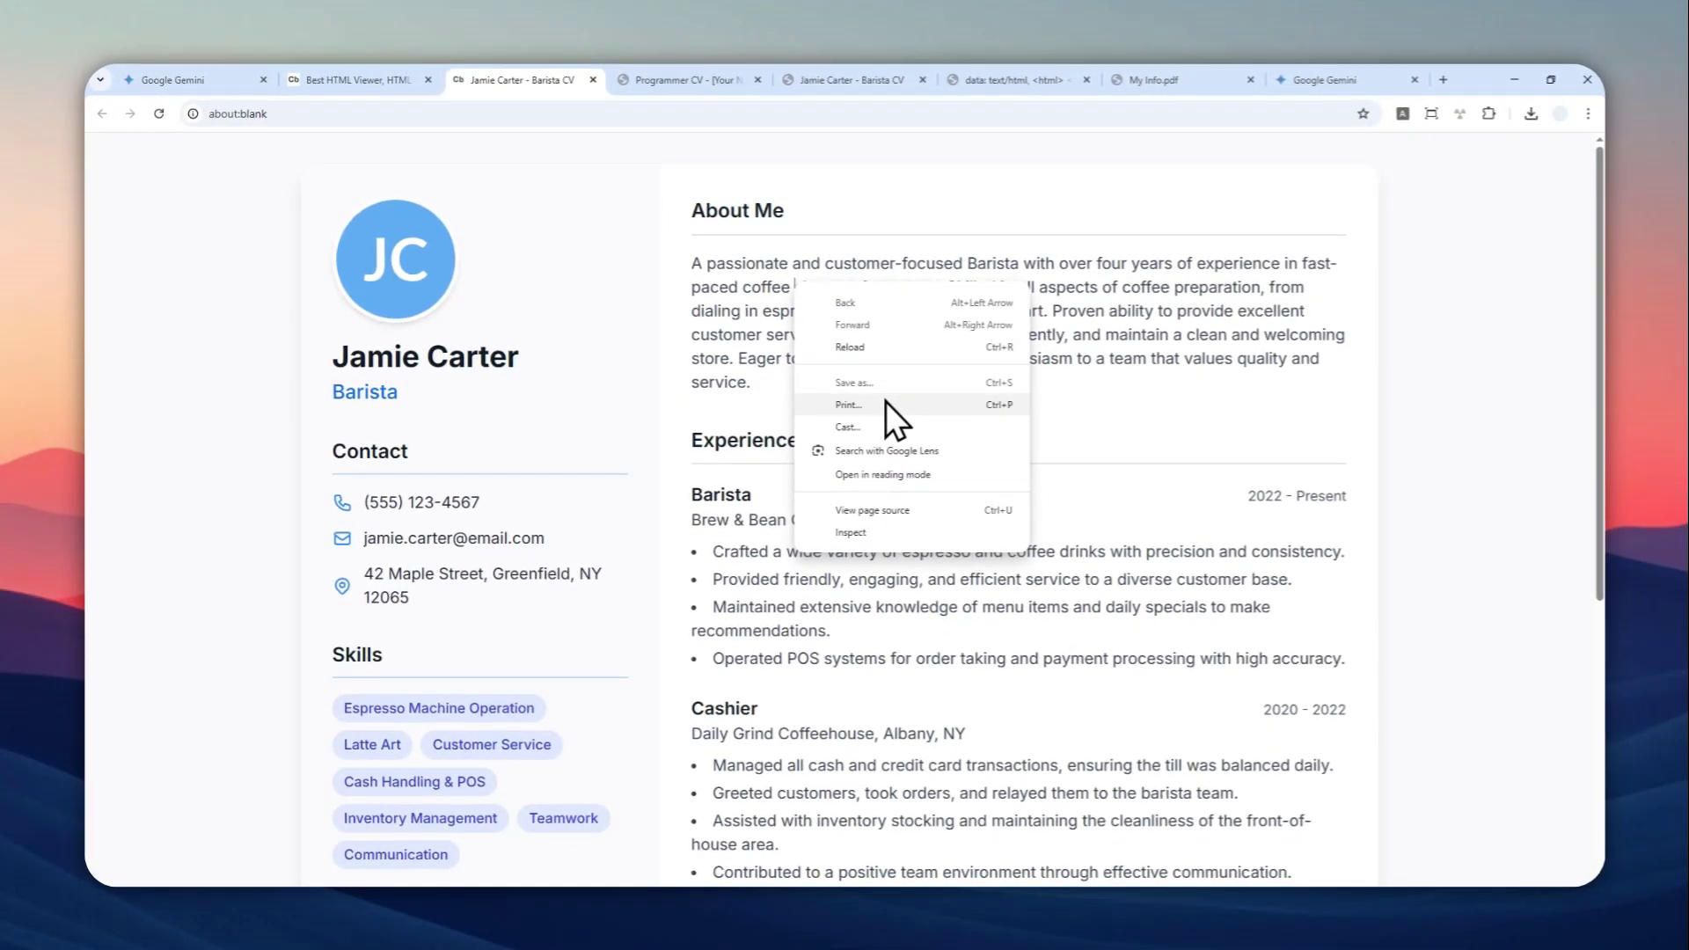
{"action": "left_click", "coordinate": [884, 402]}
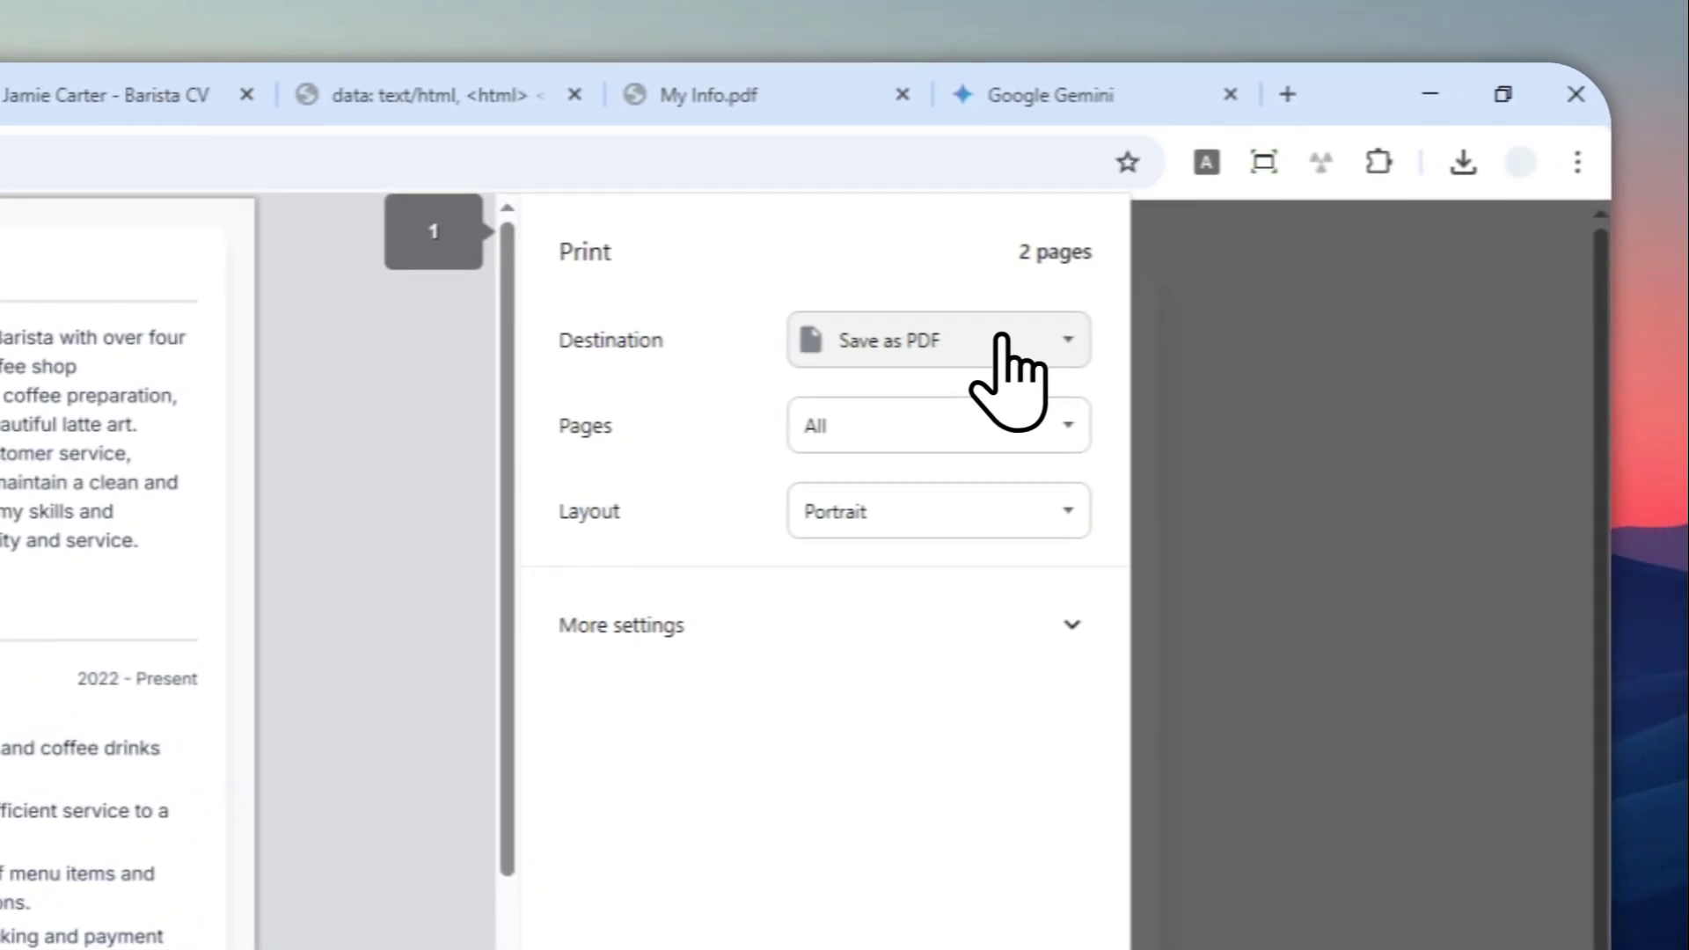
{"action": "left_click", "coordinate": [1001, 339]}
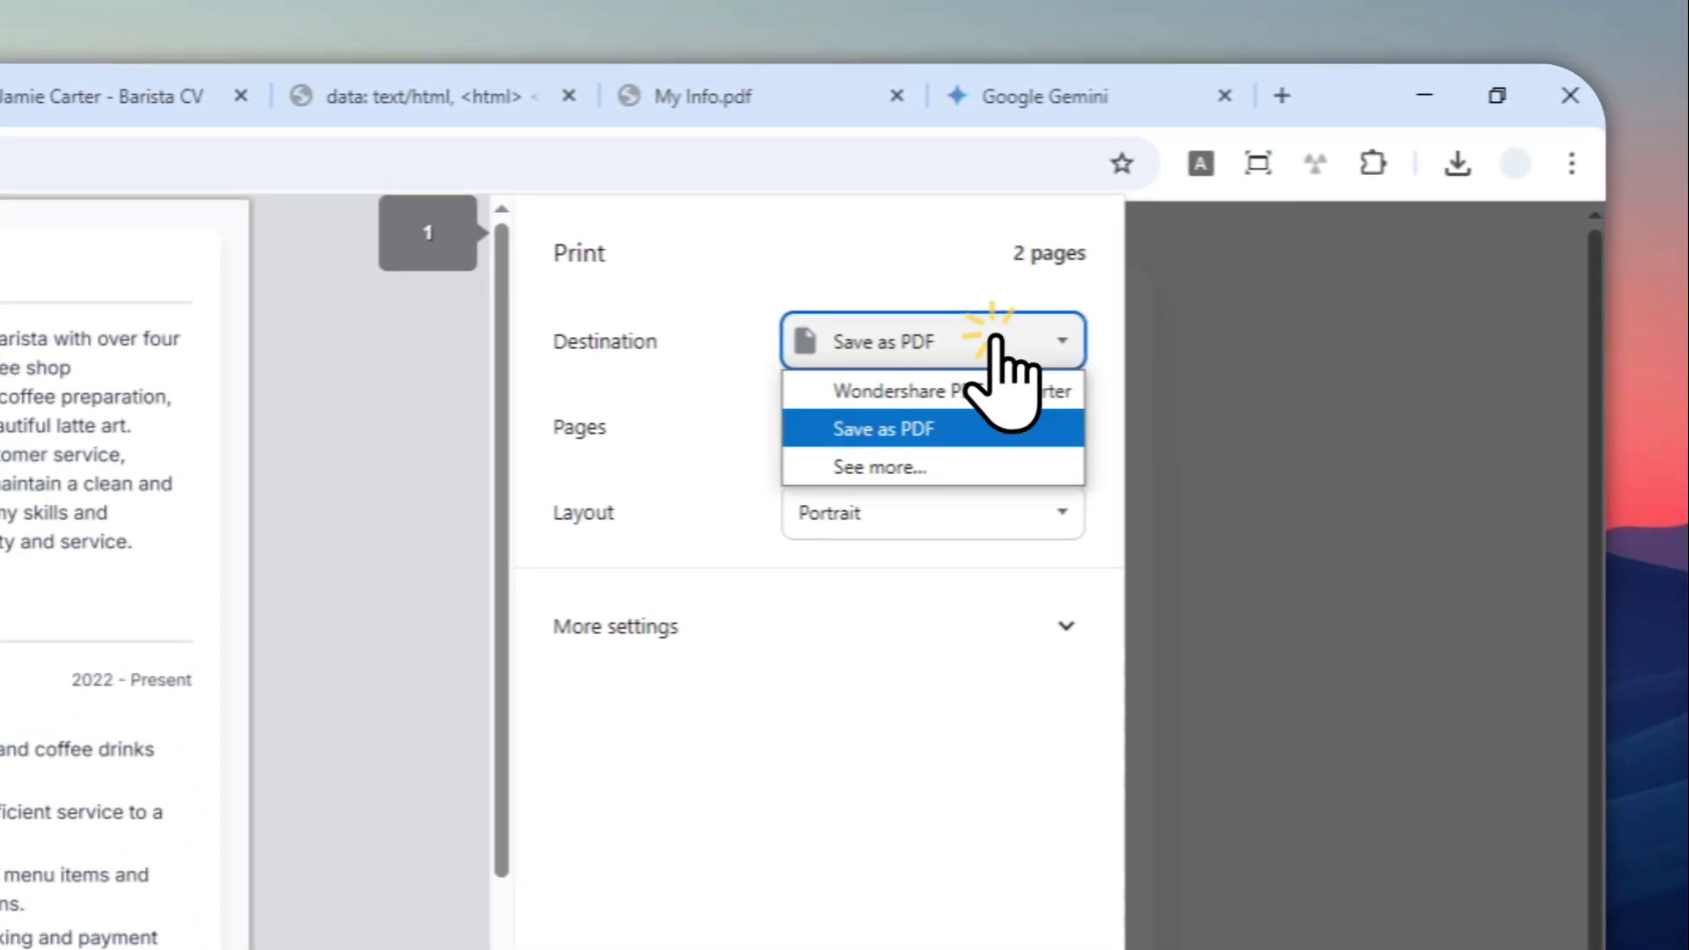
{"action": "left_click", "coordinate": [935, 428]}
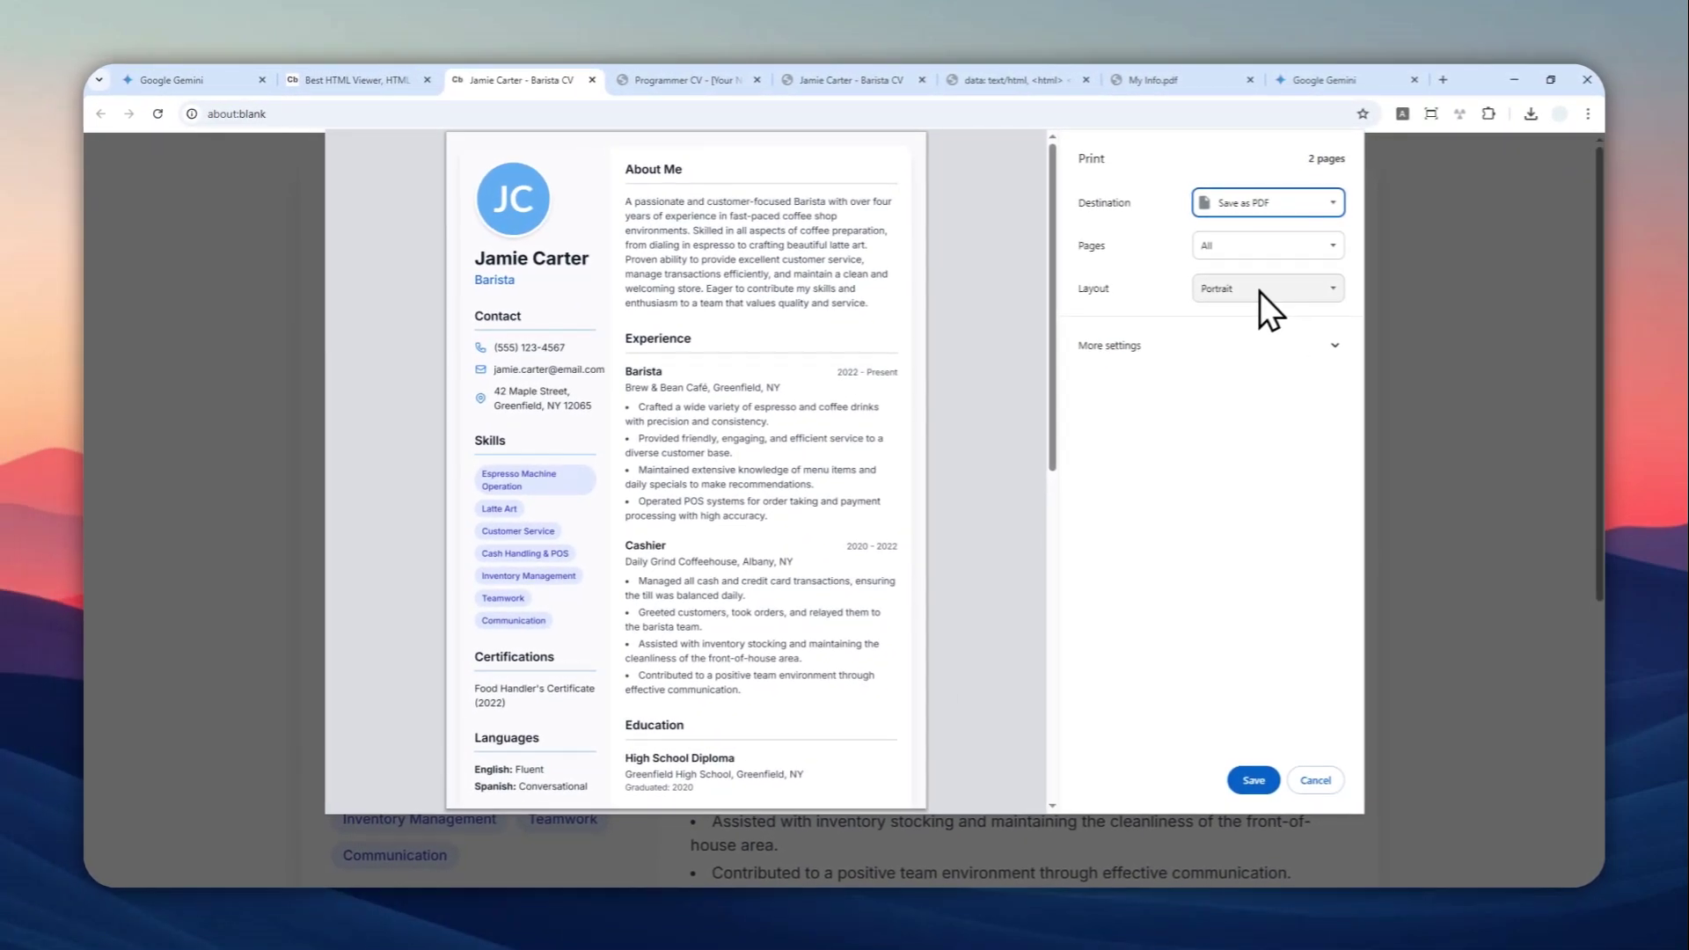
Expand More settings and set Margins to None, after briefly trying Minimum
{"action": "left_click", "coordinate": [1160, 348]}
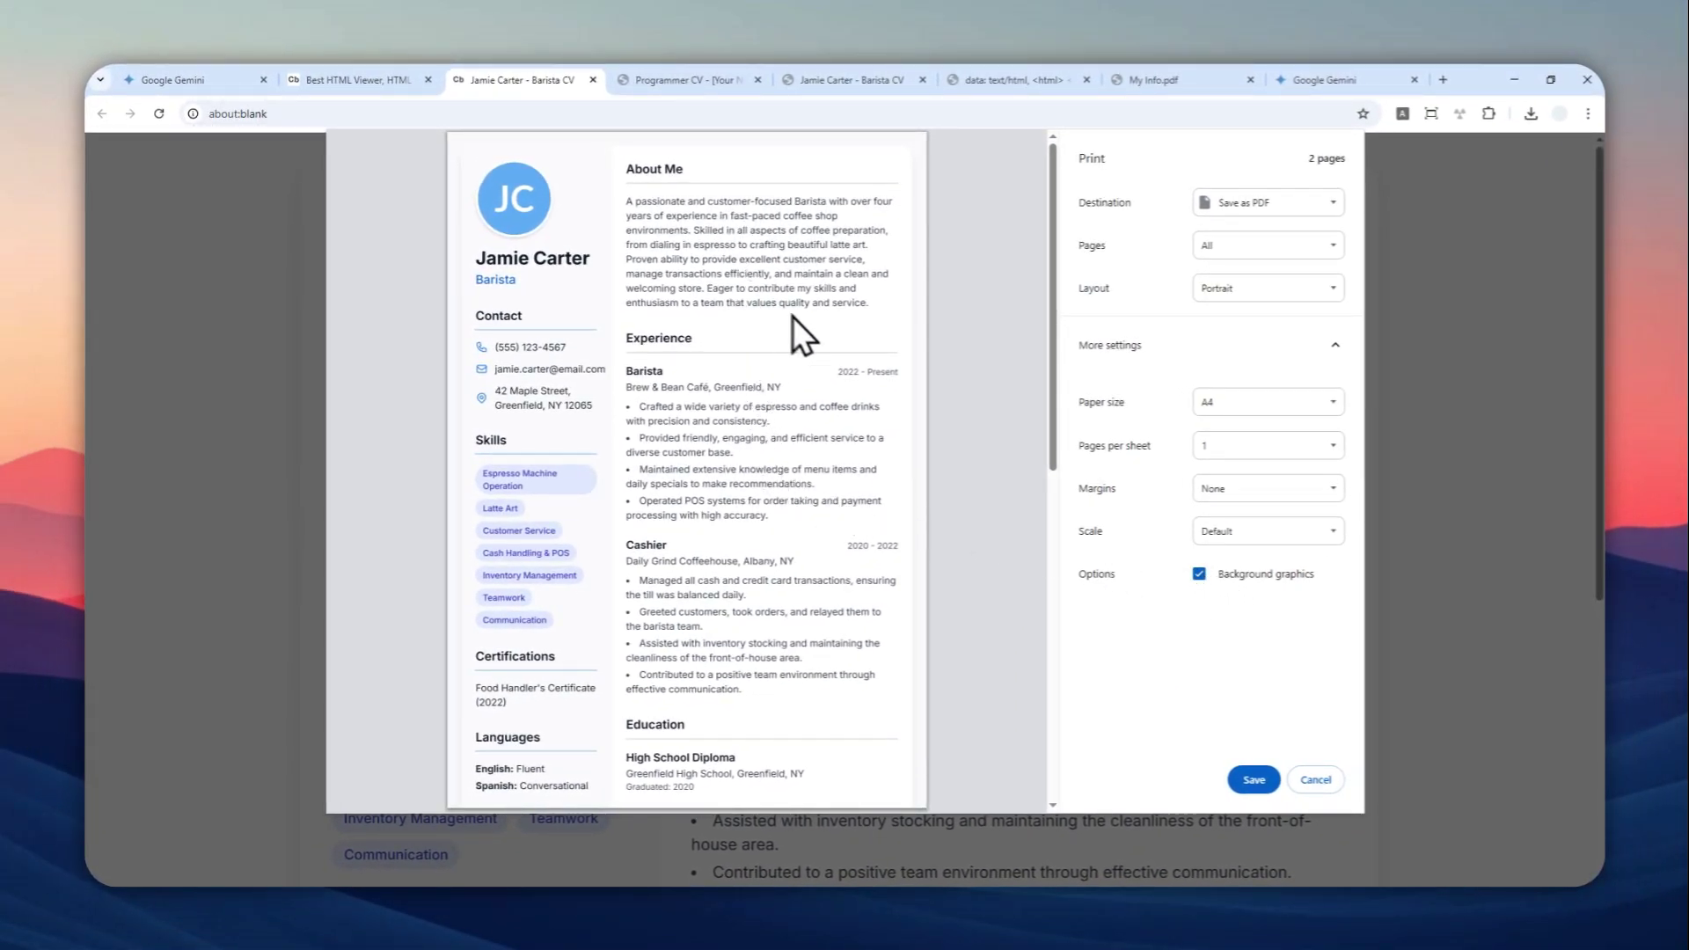
{"action": "scroll", "coordinate": [818, 484], "scroll_direction": "down", "scroll_amount": 3}
{"action": "scroll", "coordinate": [830, 478], "scroll_direction": "up", "scroll_amount": 3}
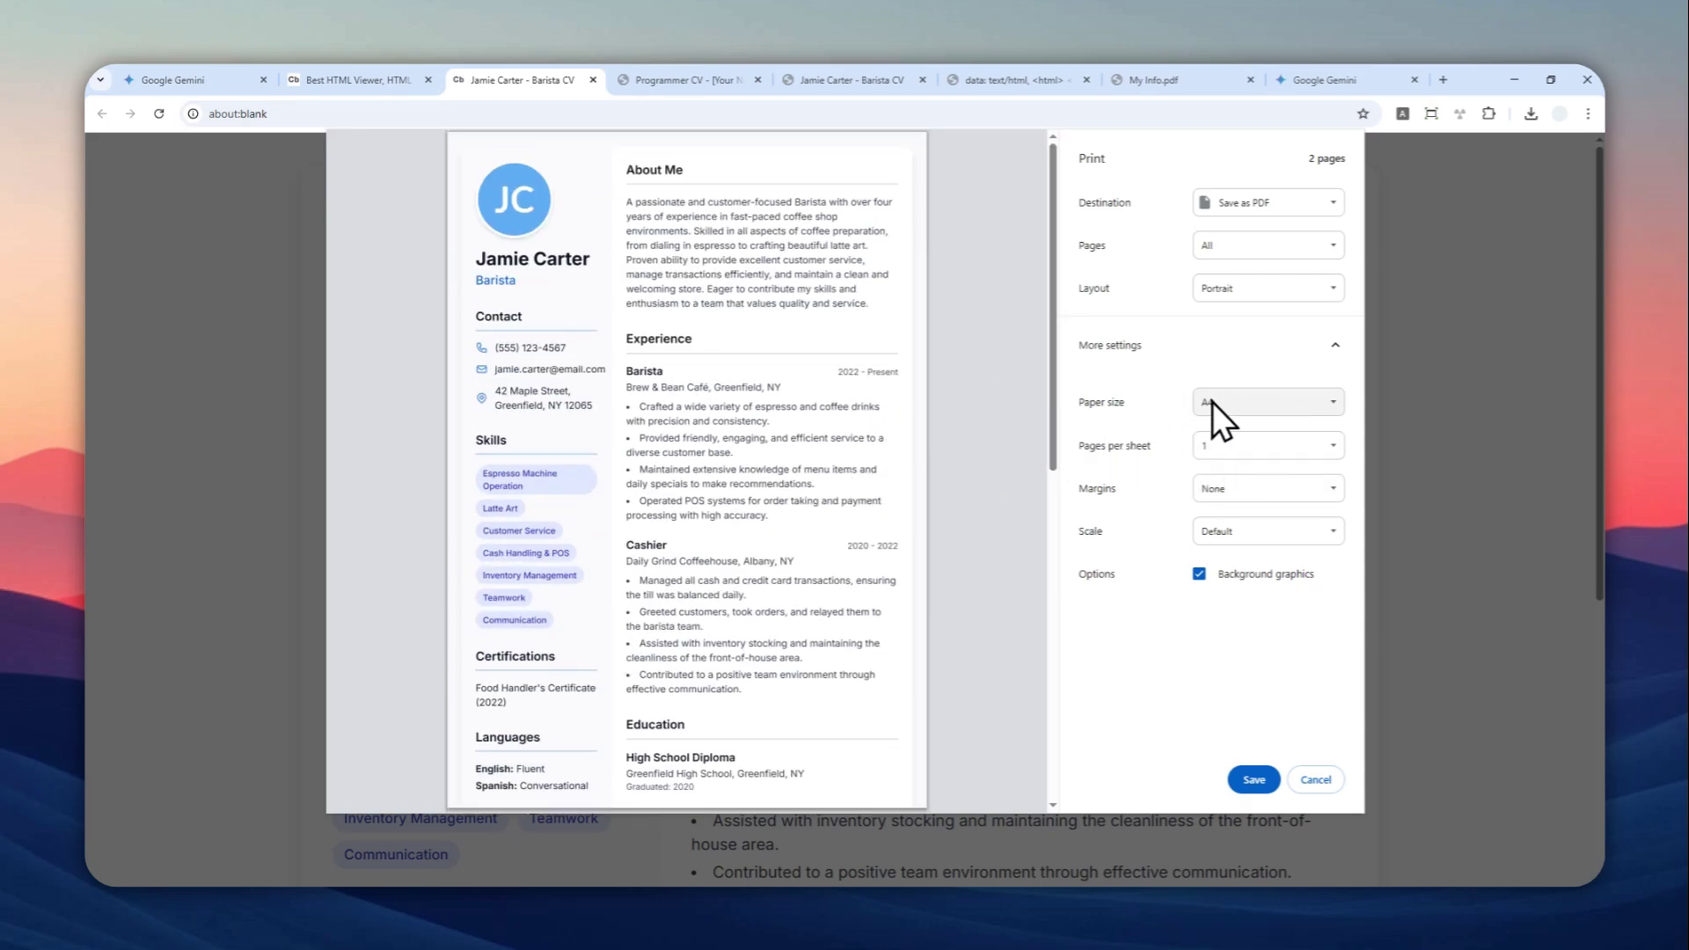
{"action": "scroll", "coordinate": [904, 440], "scroll_direction": "down", "scroll_amount": 5}
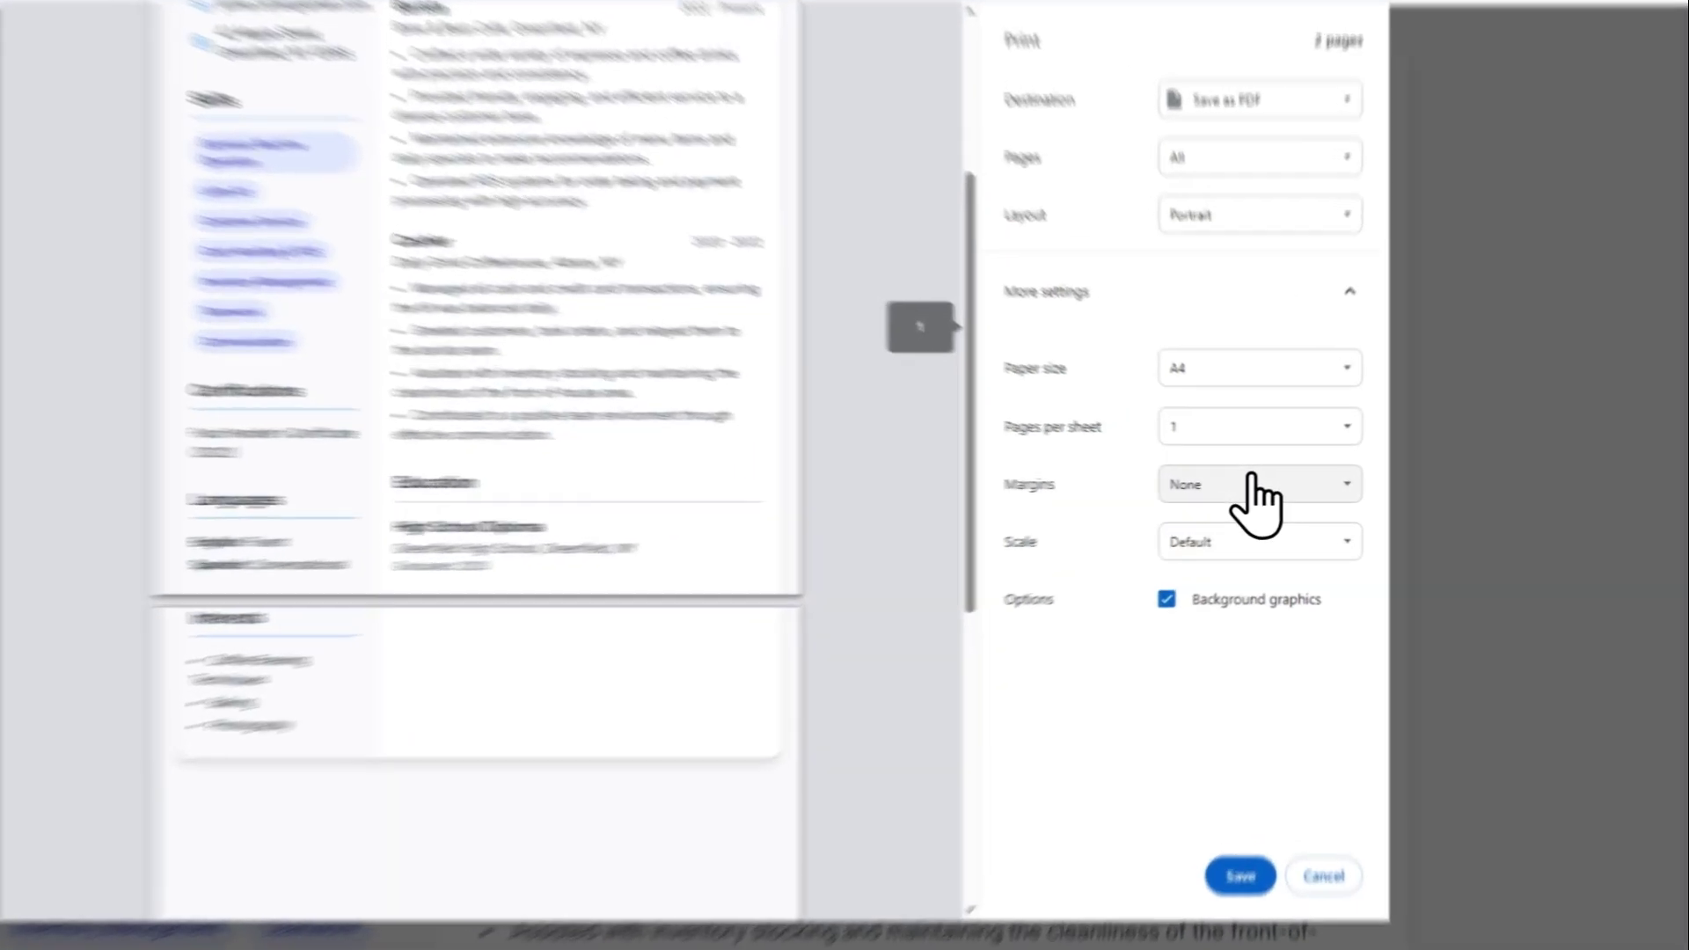
{"action": "left_click", "coordinate": [1253, 484]}
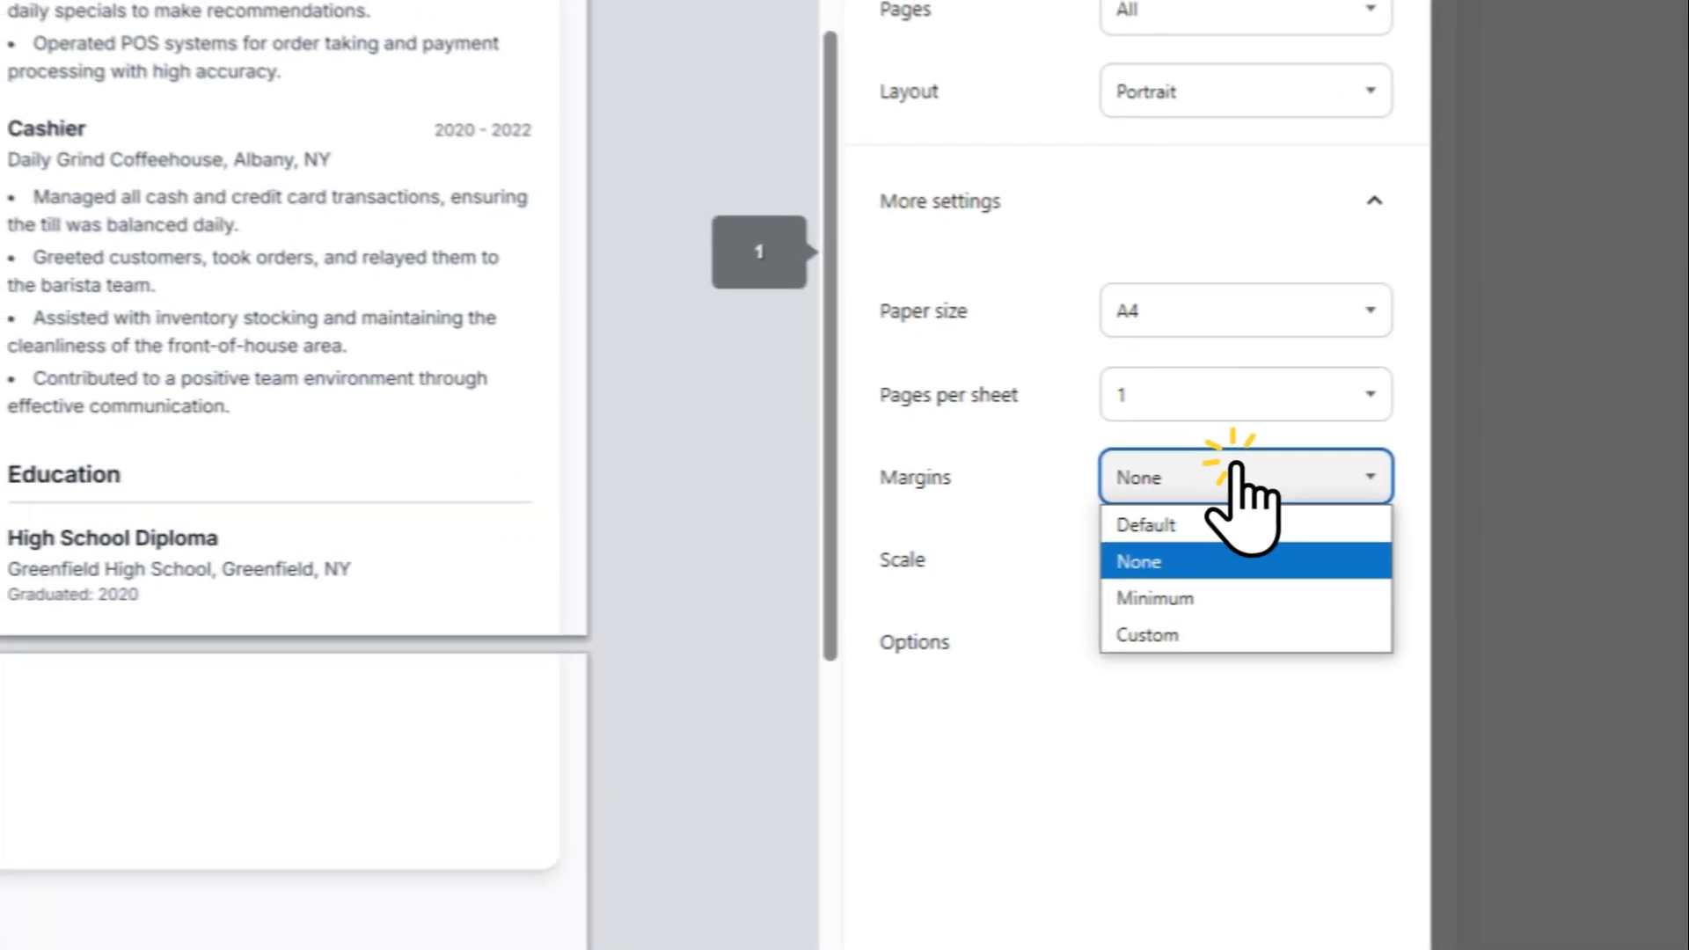
{"action": "left_click", "coordinate": [1210, 542]}
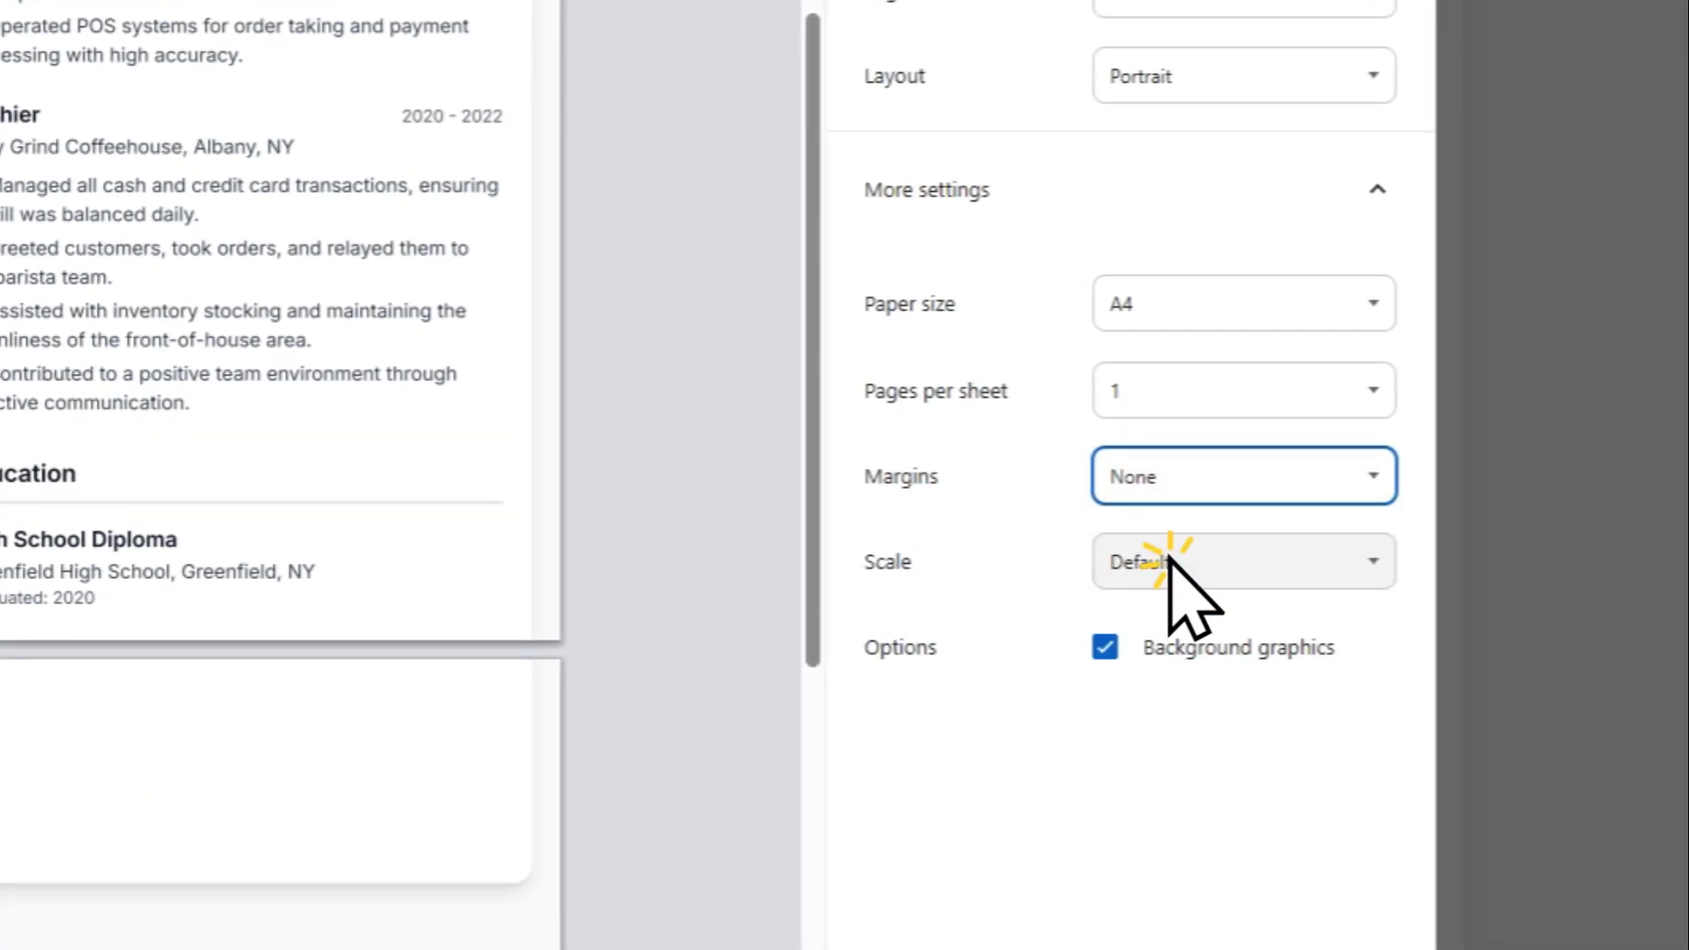
{"action": "left_click", "coordinate": [1170, 470]}
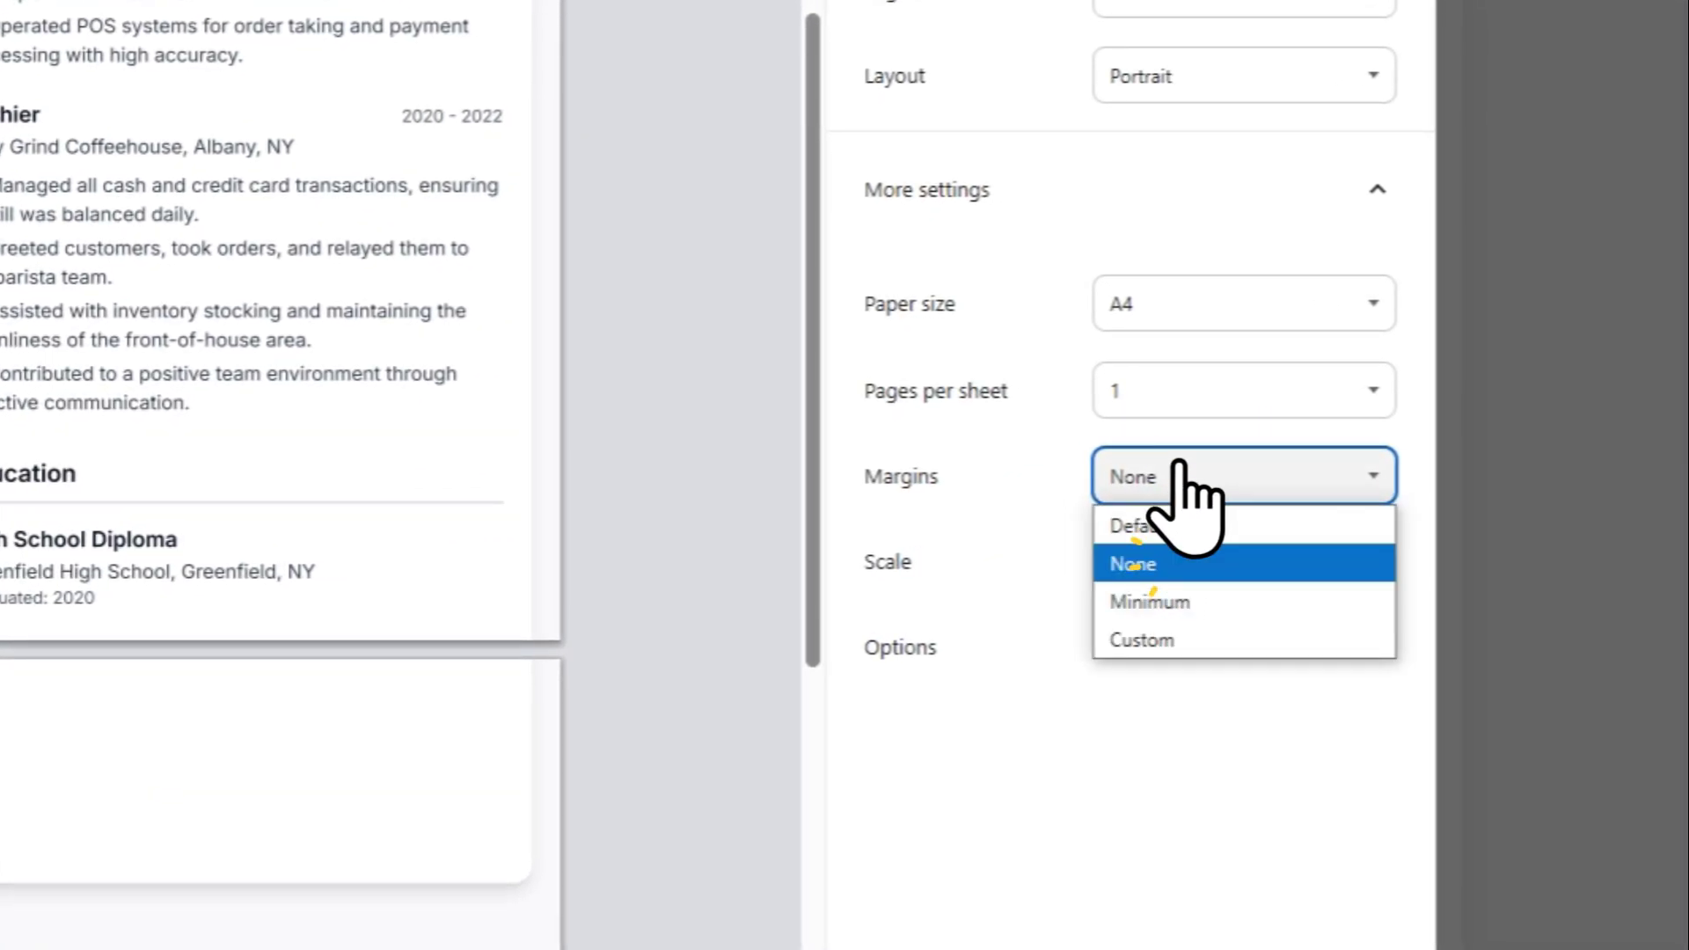
{"action": "left_click", "coordinate": [1198, 605]}
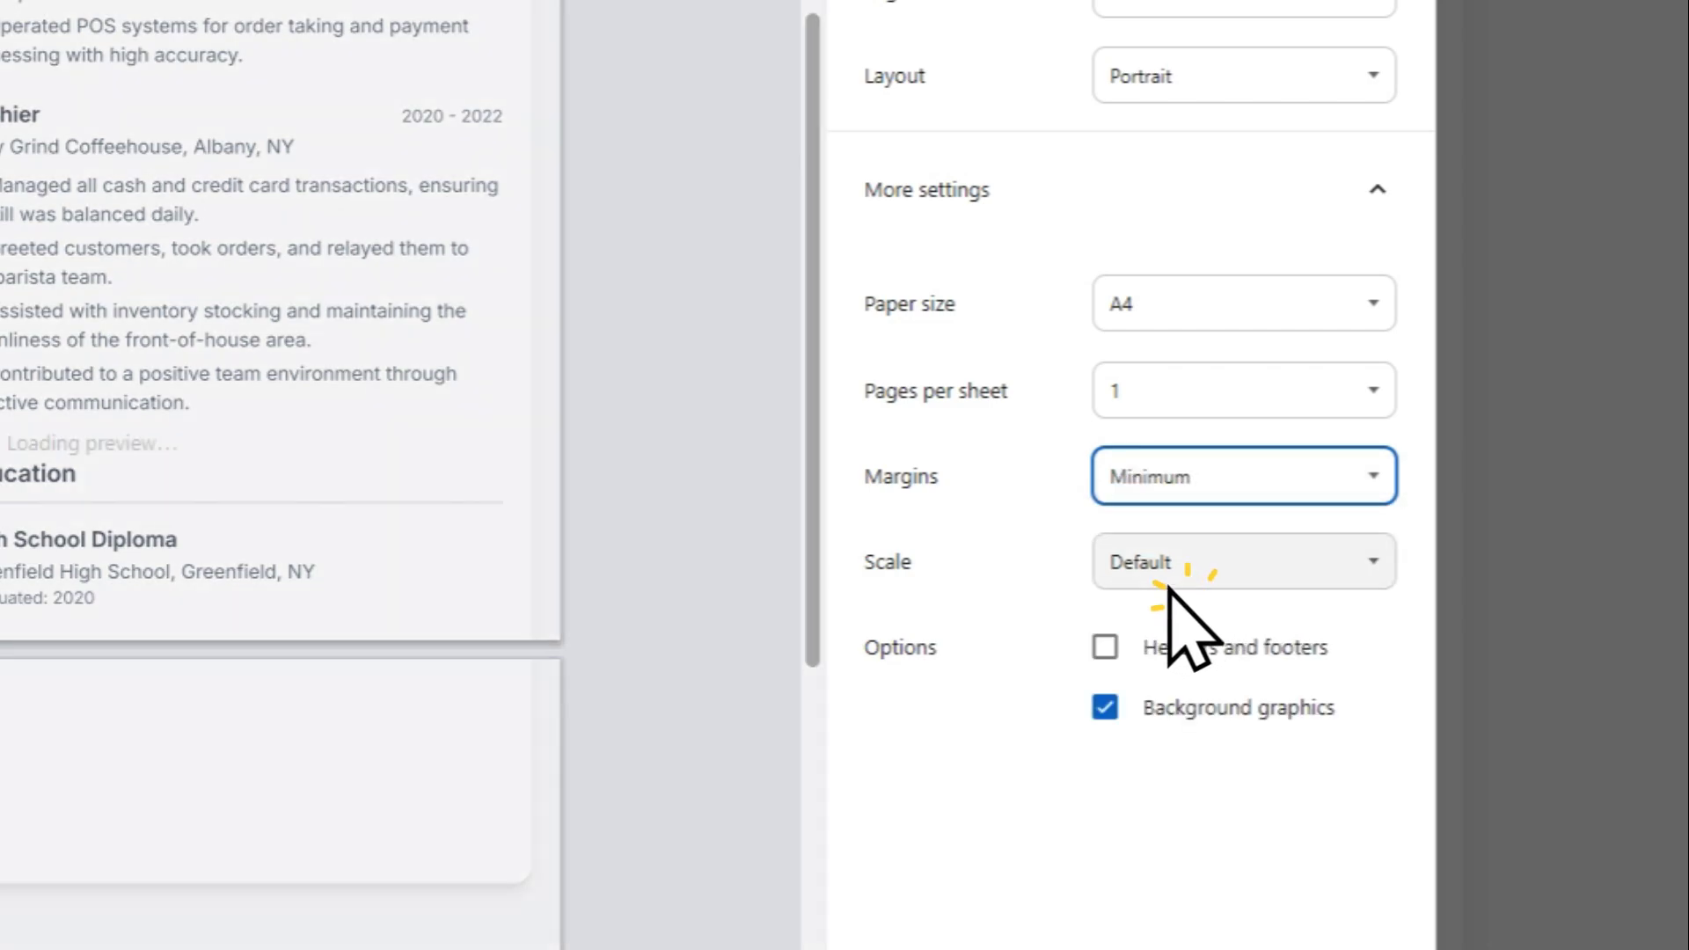
{"action": "scroll", "coordinate": [576, 559], "scroll_direction": "up", "scroll_amount": 5}
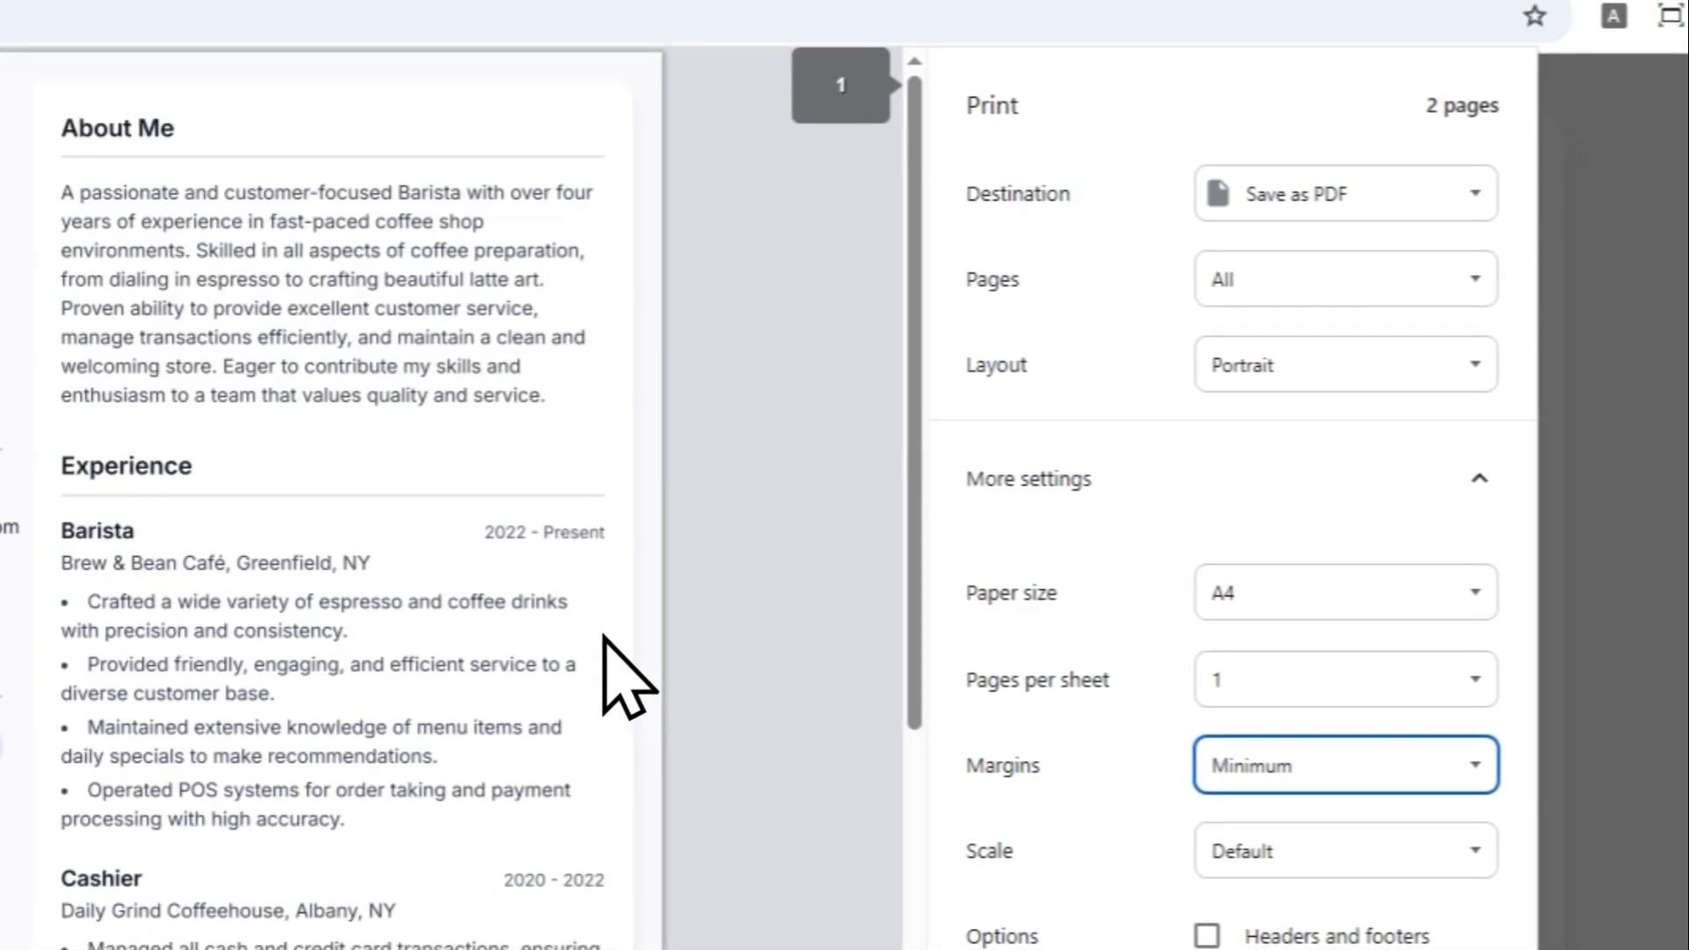
{"action": "left_click", "coordinate": [1241, 765]}
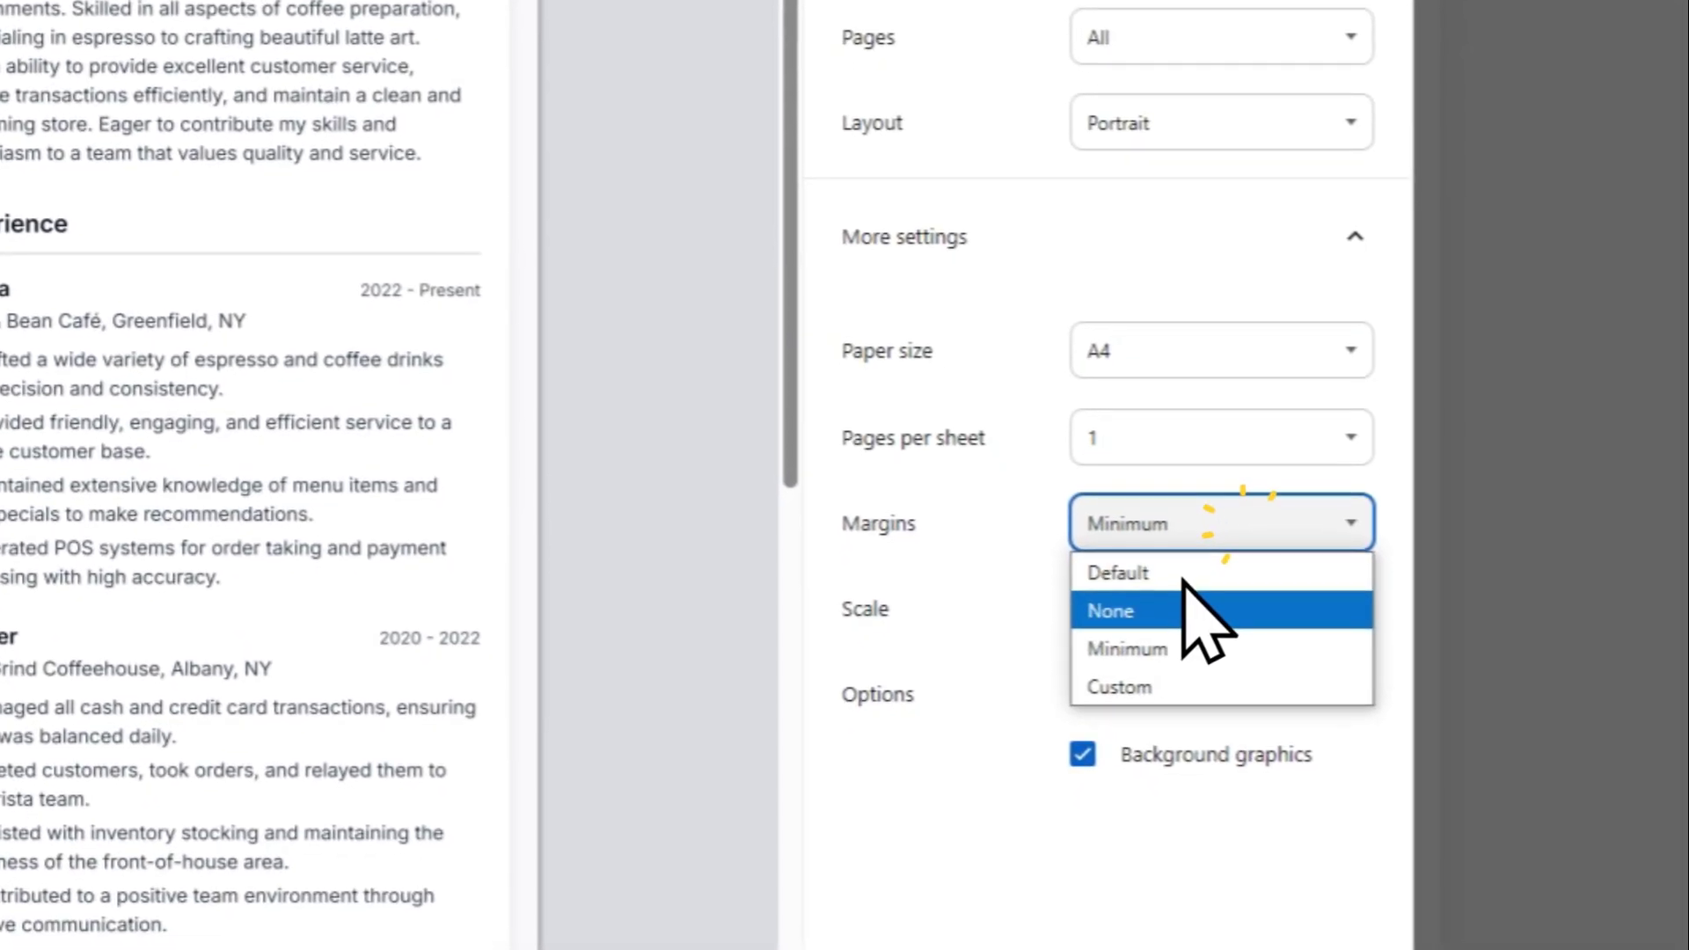
{"action": "left_click", "coordinate": [1145, 607]}
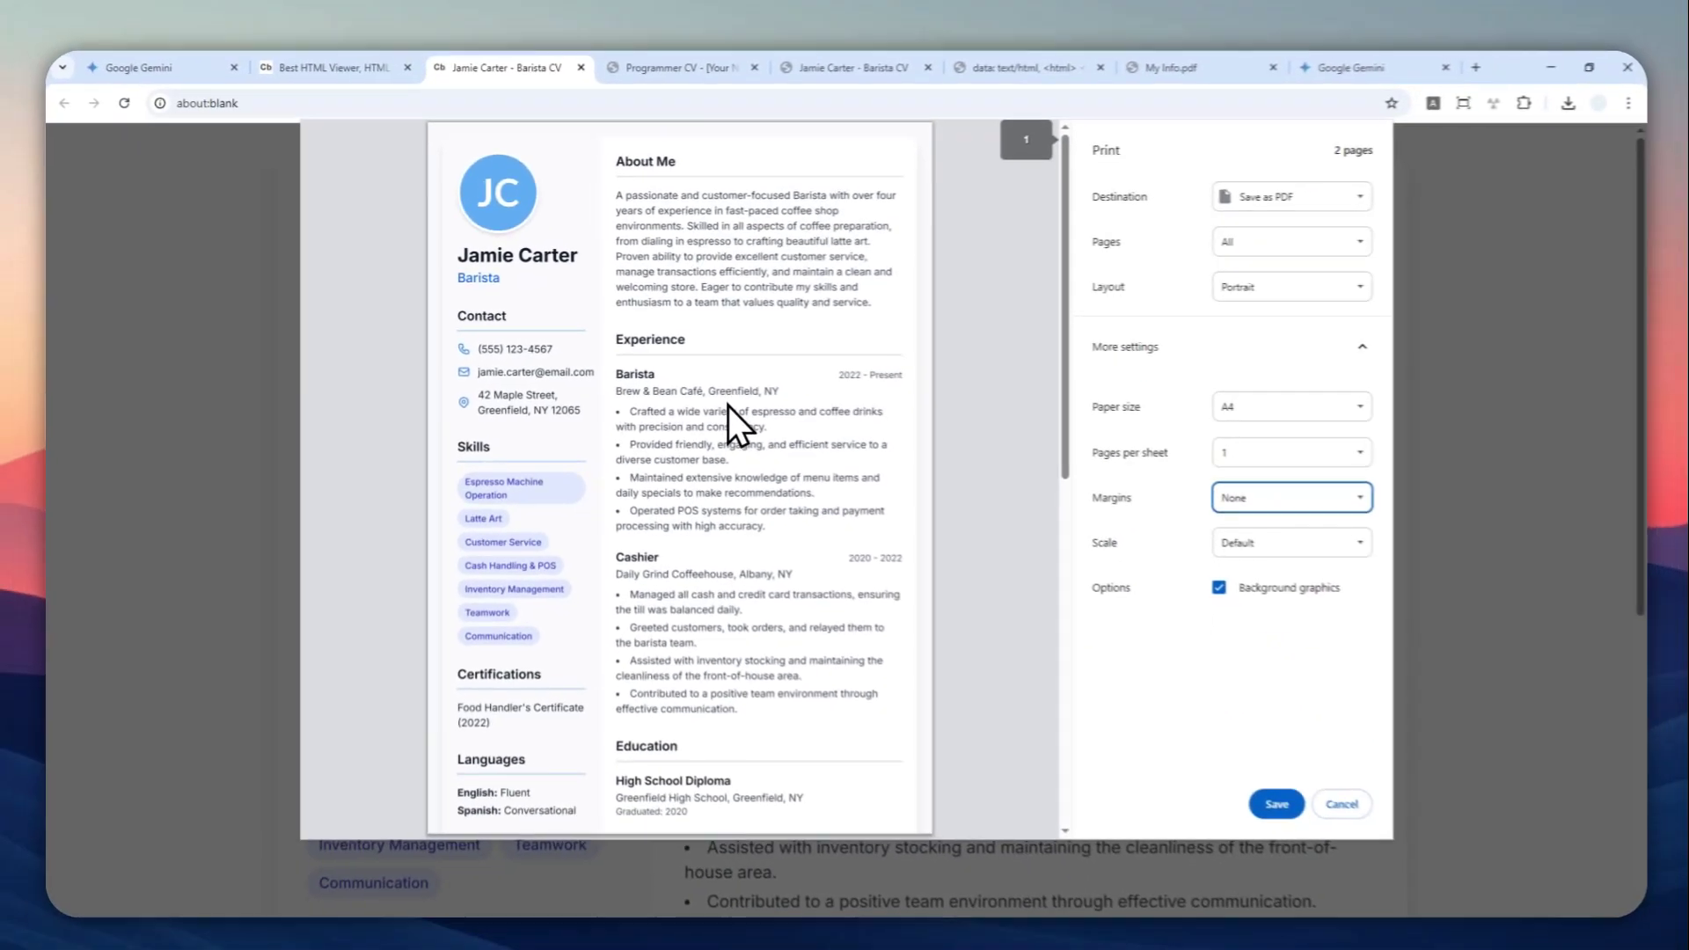
Change the paper size from A3 to Legal so the CV fits on one page
{"action": "scroll", "coordinate": [335, 387], "scroll_direction": "down", "scroll_amount": 4}
{"action": "scroll", "coordinate": [800, 410], "scroll_direction": "down", "scroll_amount": 2}
{"action": "scroll", "coordinate": [599, 472], "scroll_direction": "up", "scroll_amount": 1}
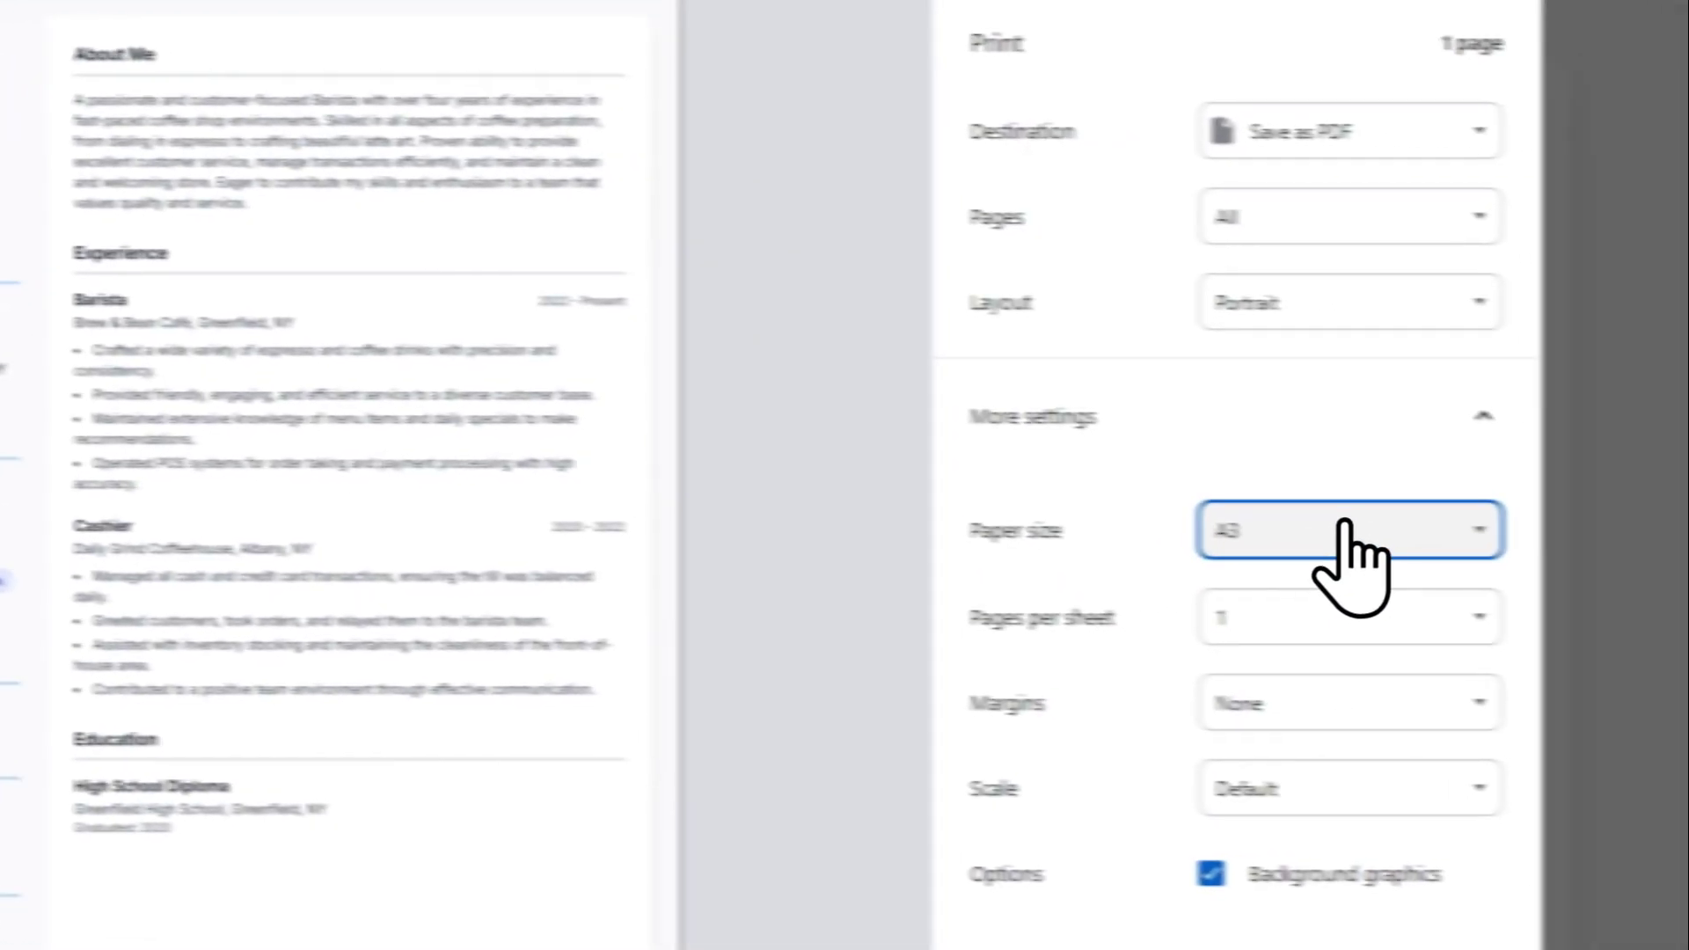
{"action": "left_click", "coordinate": [1636, 553]}
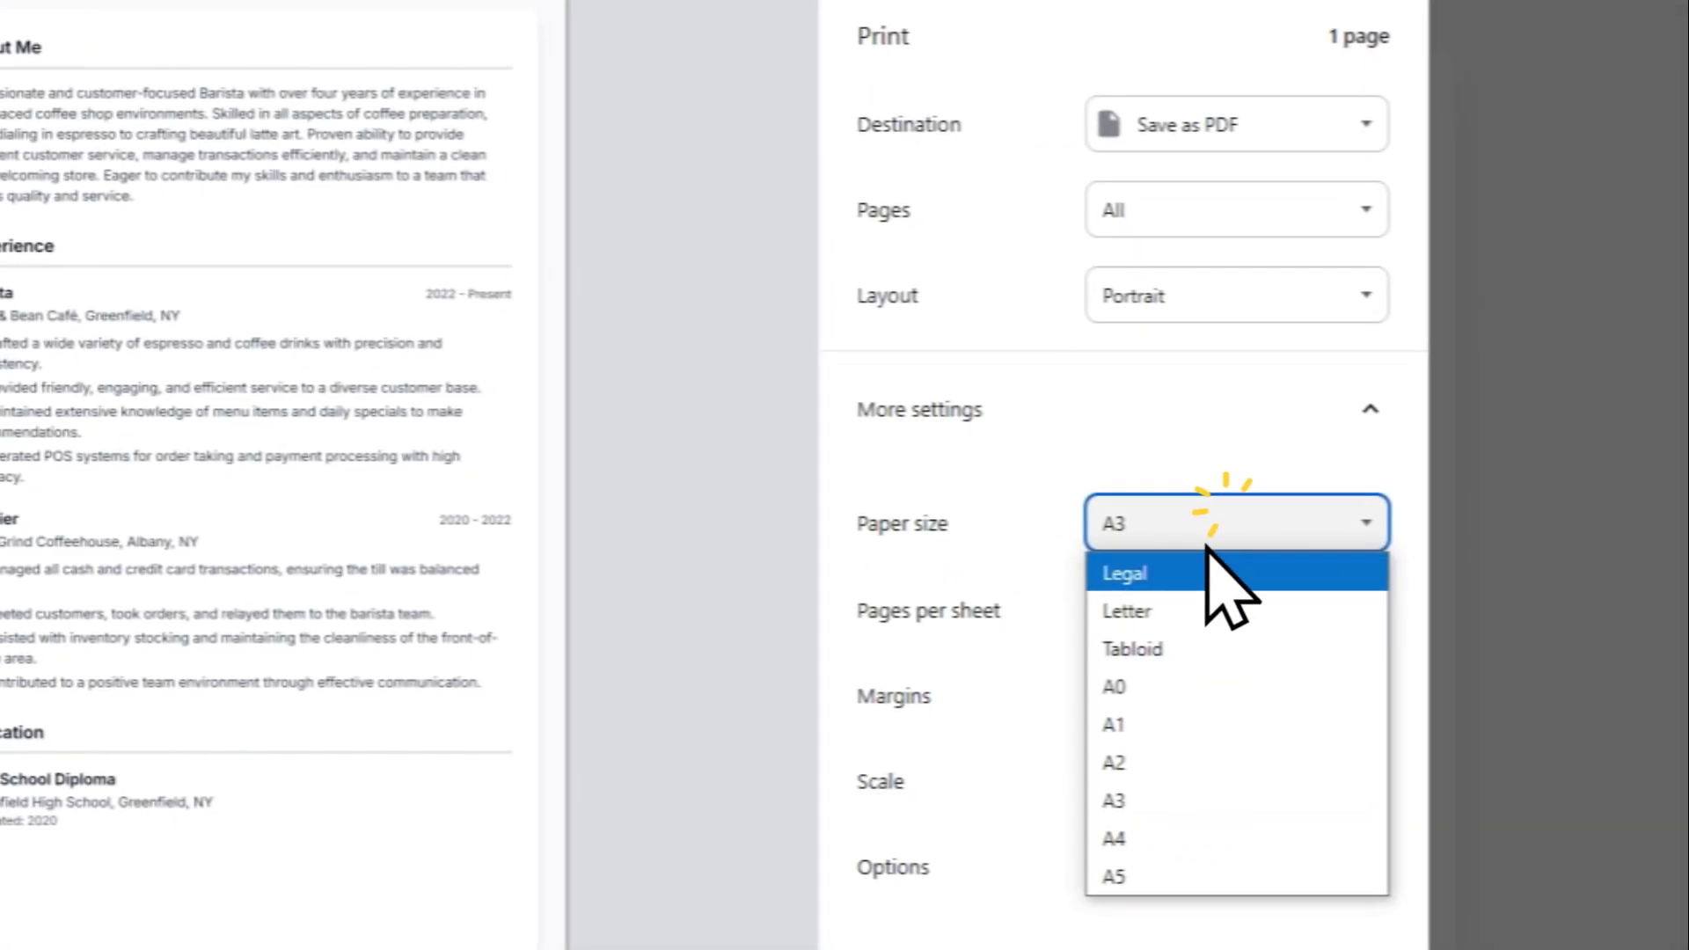
{"action": "left_click", "coordinate": [1583, 601]}
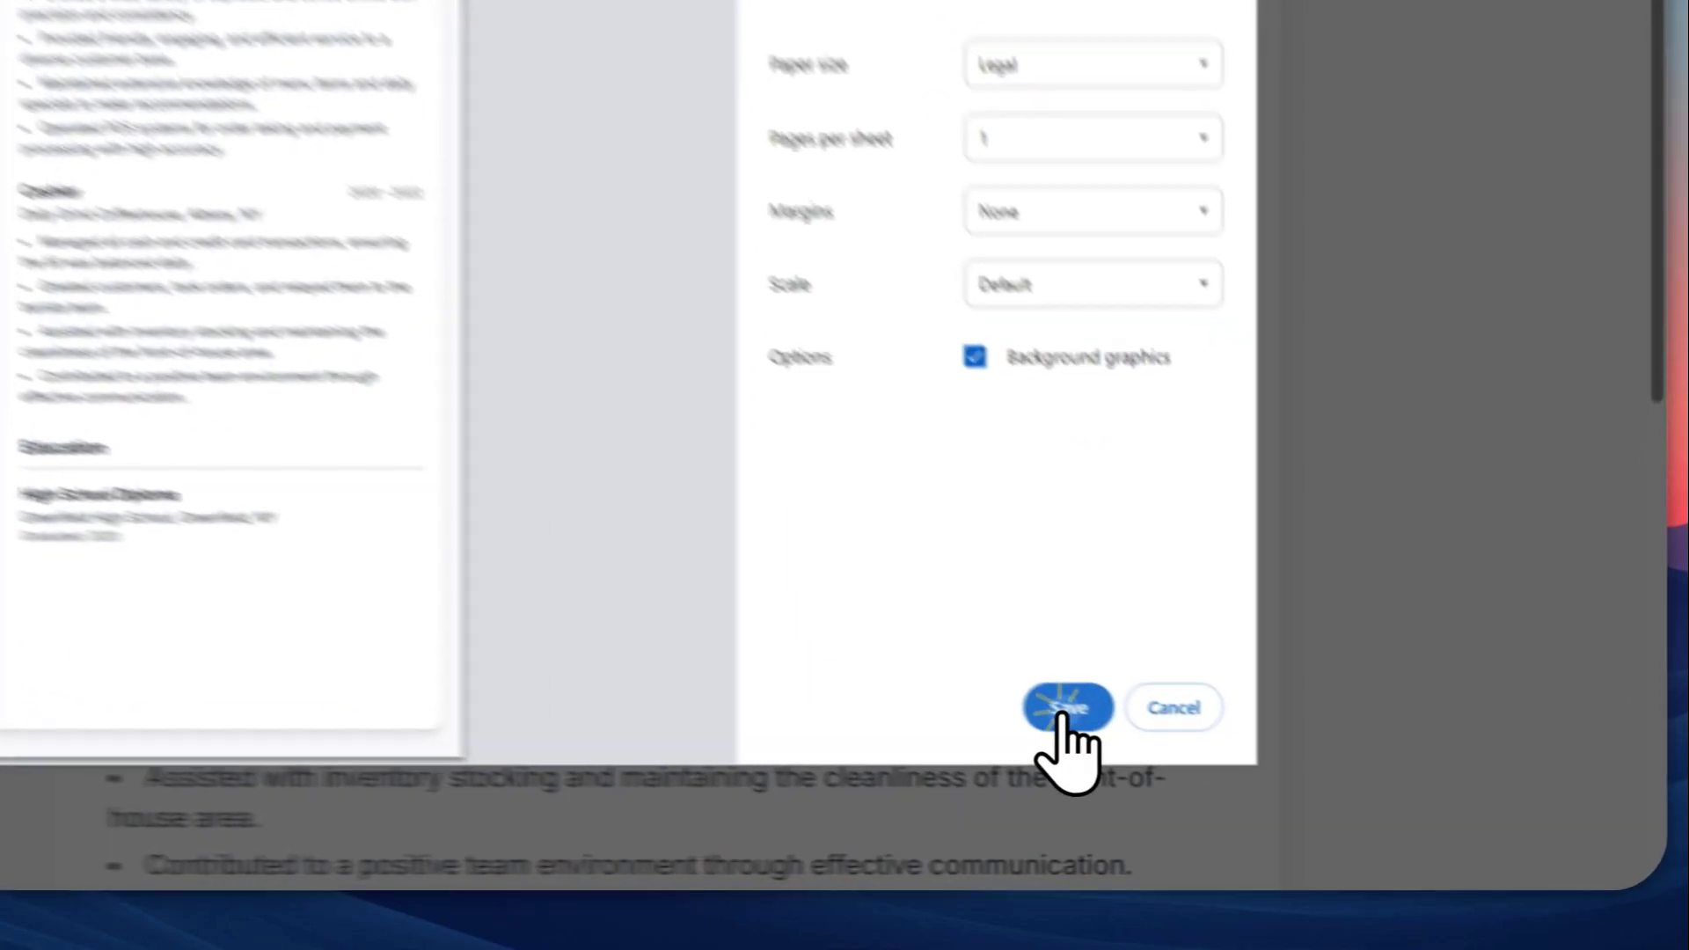
Save the CV PDF under a new name ending 'Barista CV 2' without replacing the existing file
{"action": "left_click", "coordinate": [1254, 779]}
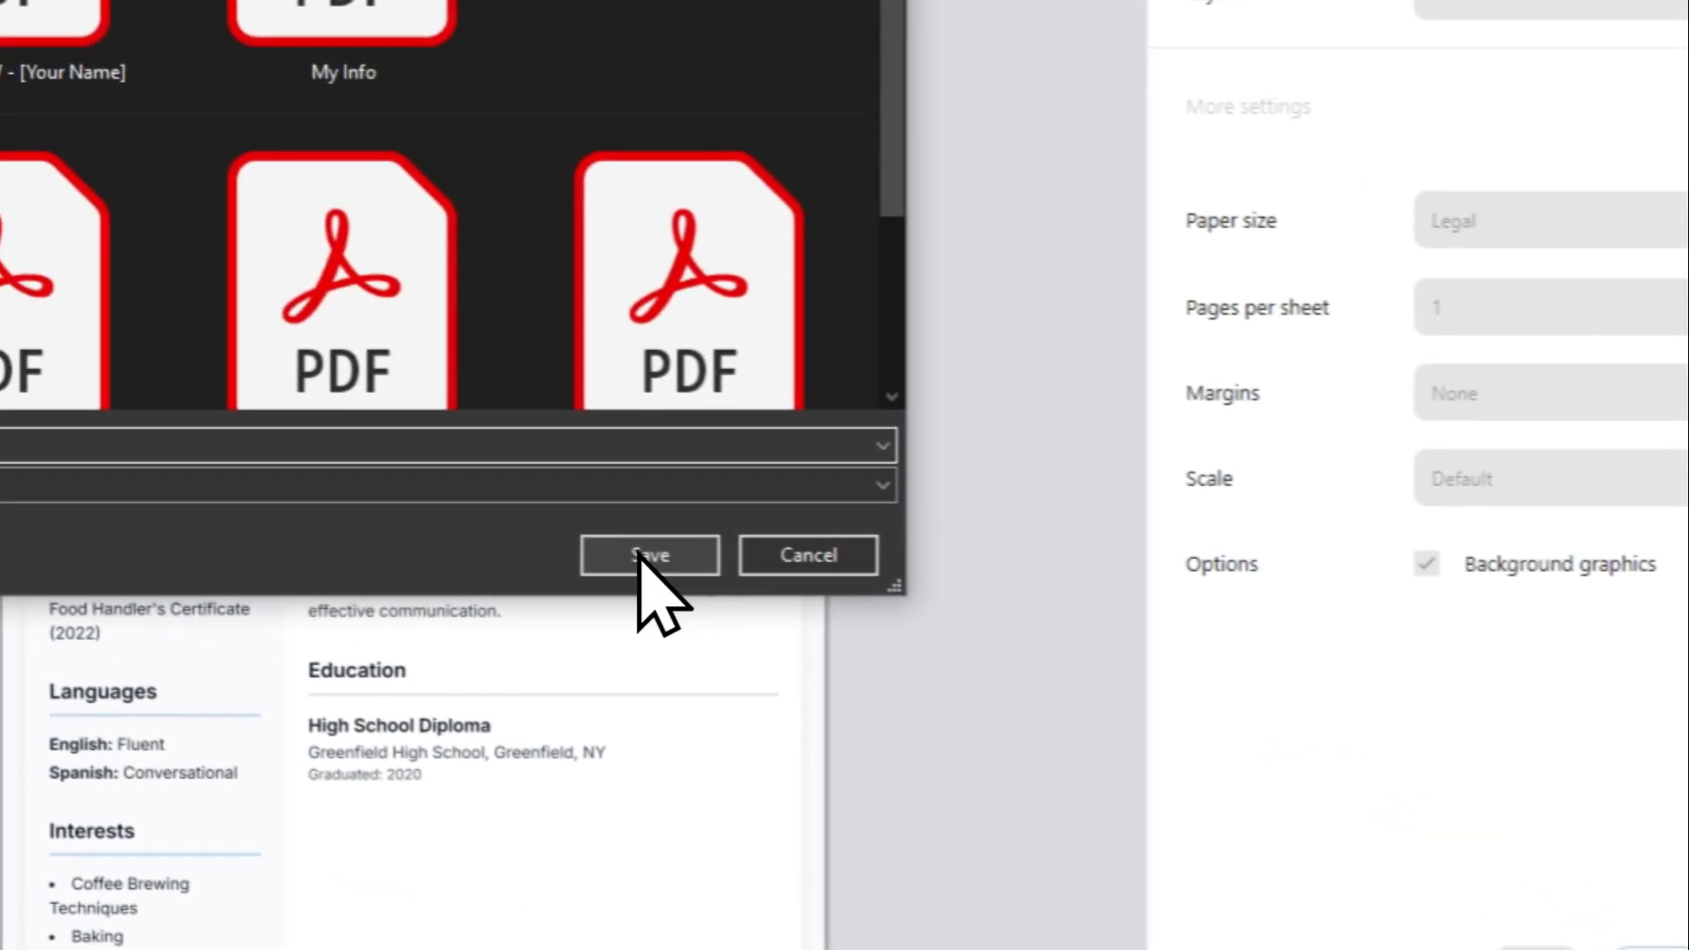
{"action": "left_click", "coordinate": [88, 257]}
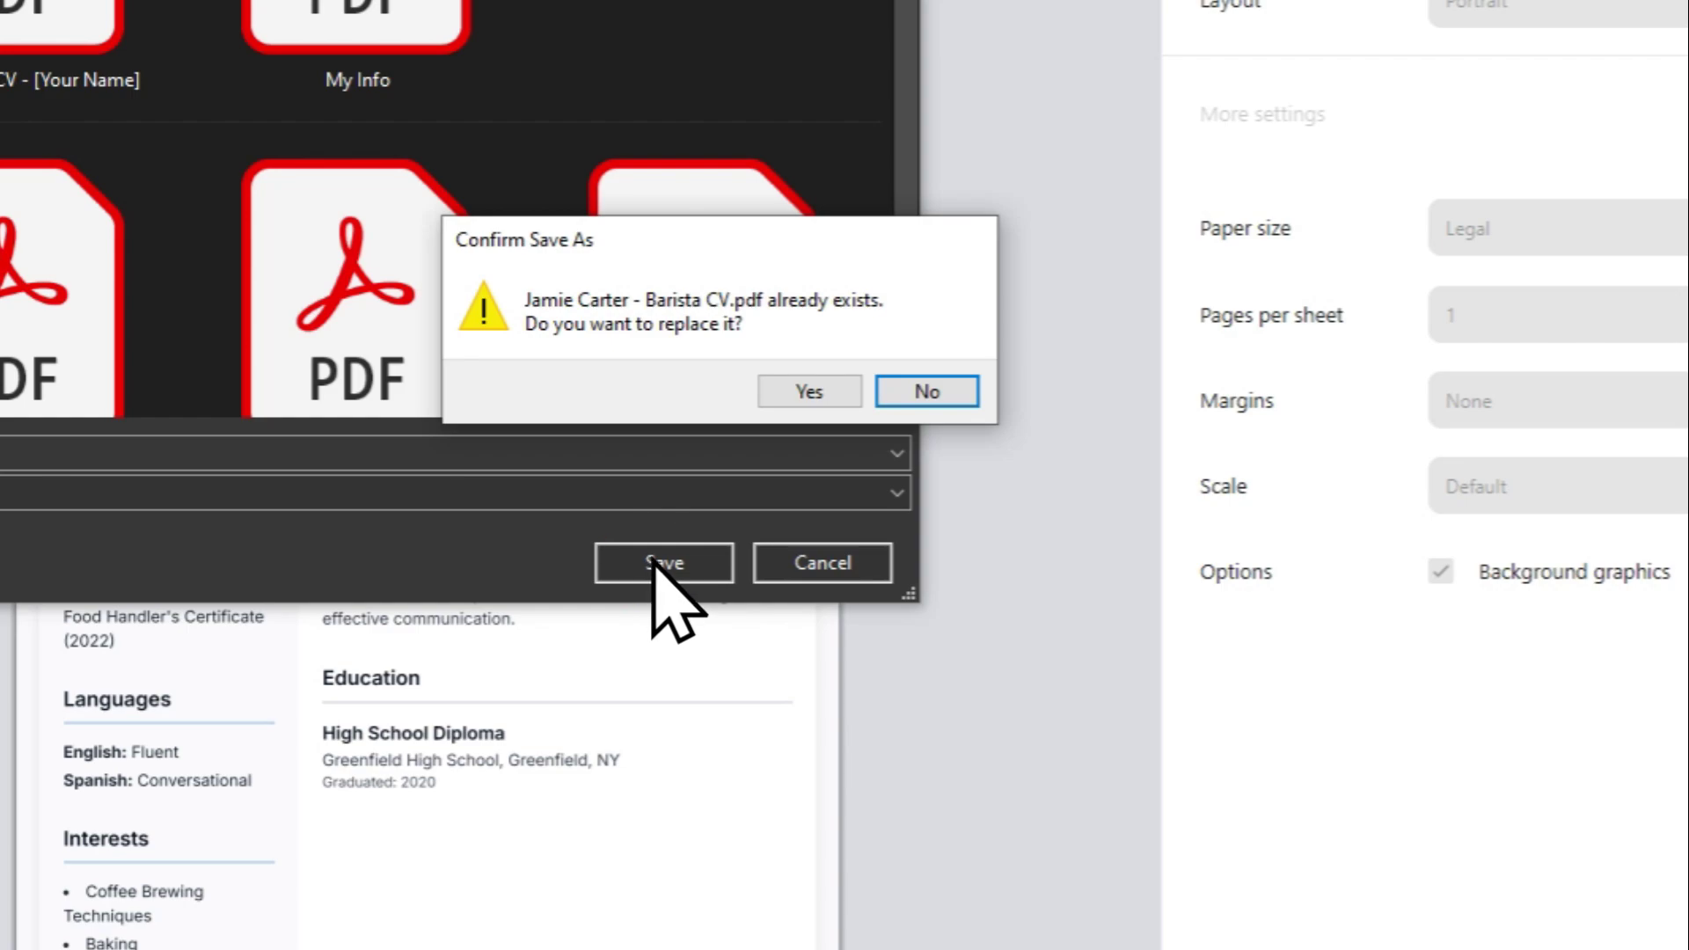
{"action": "left_click", "coordinate": [960, 394]}
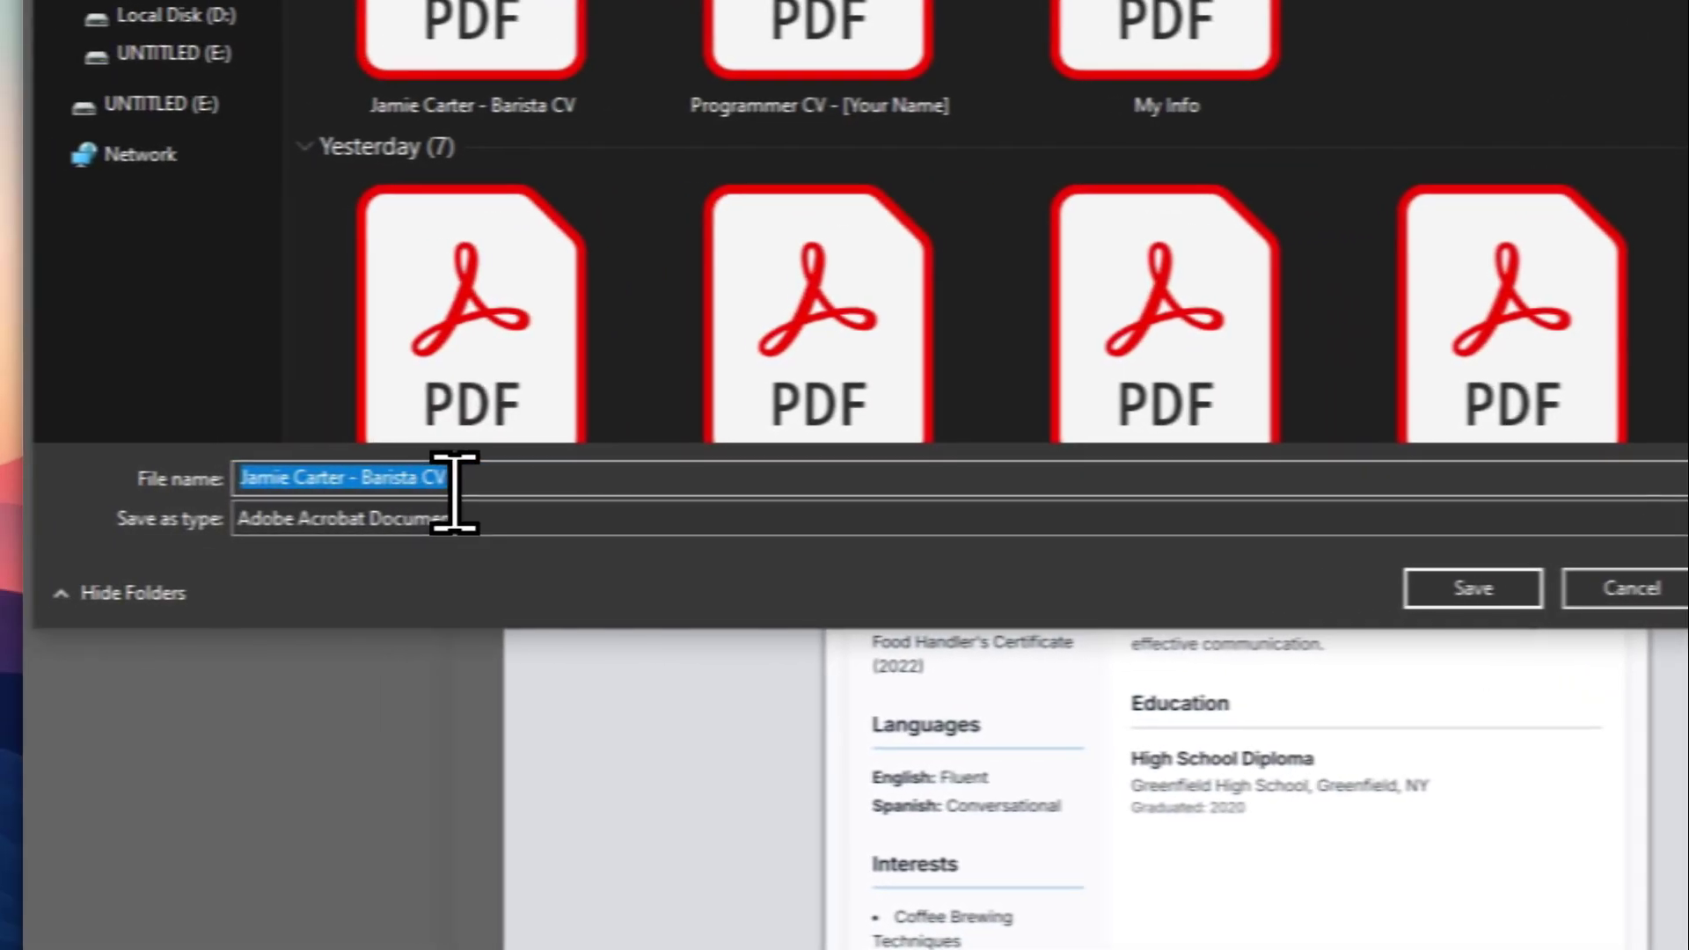
{"action": "key", "text": "BackSpace"}
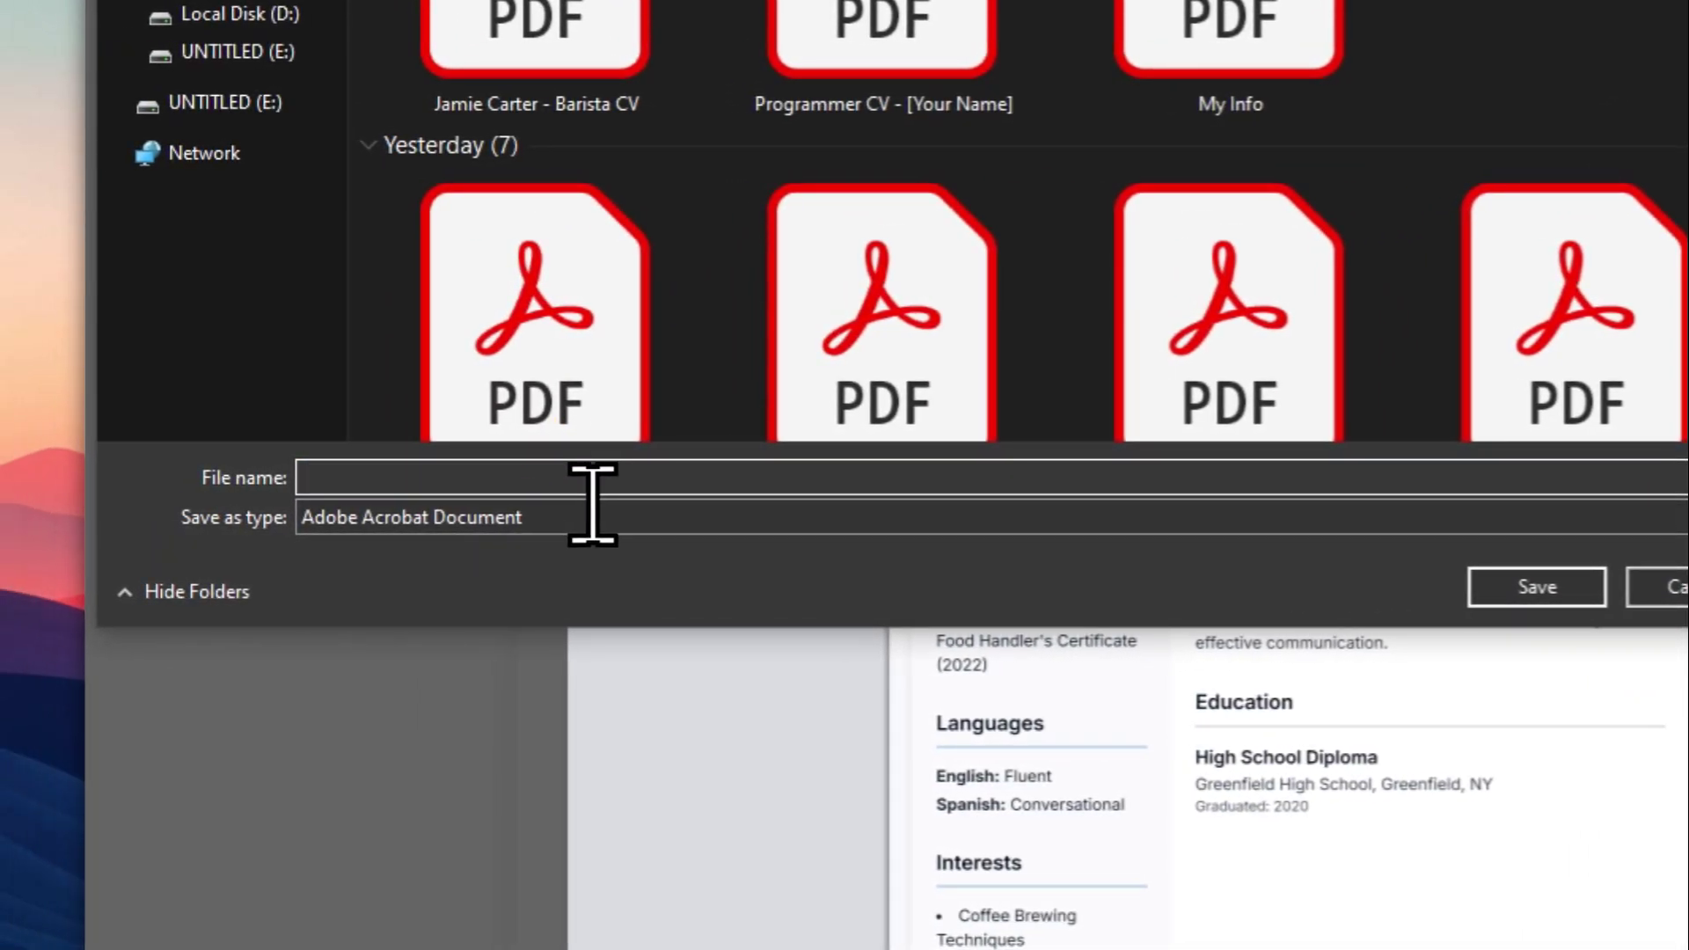
{"action": "key", "text": "ctrl+z"}
{"action": "left_click", "coordinate": [572, 479]}
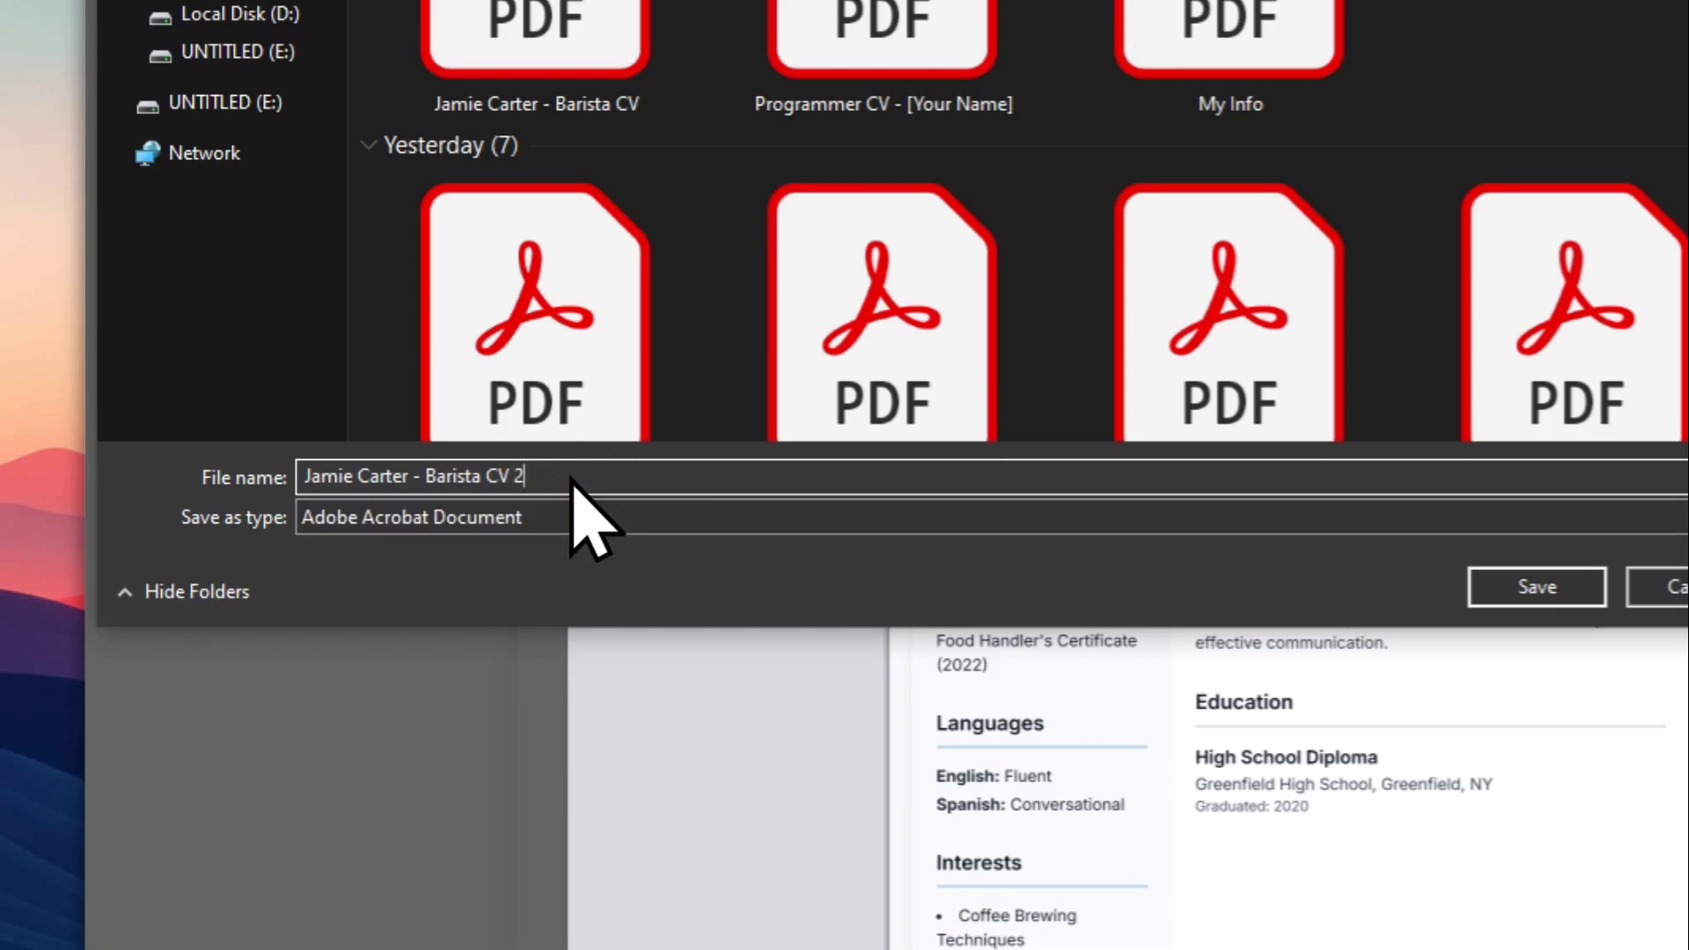
{"action": "key", "text": "Return"}
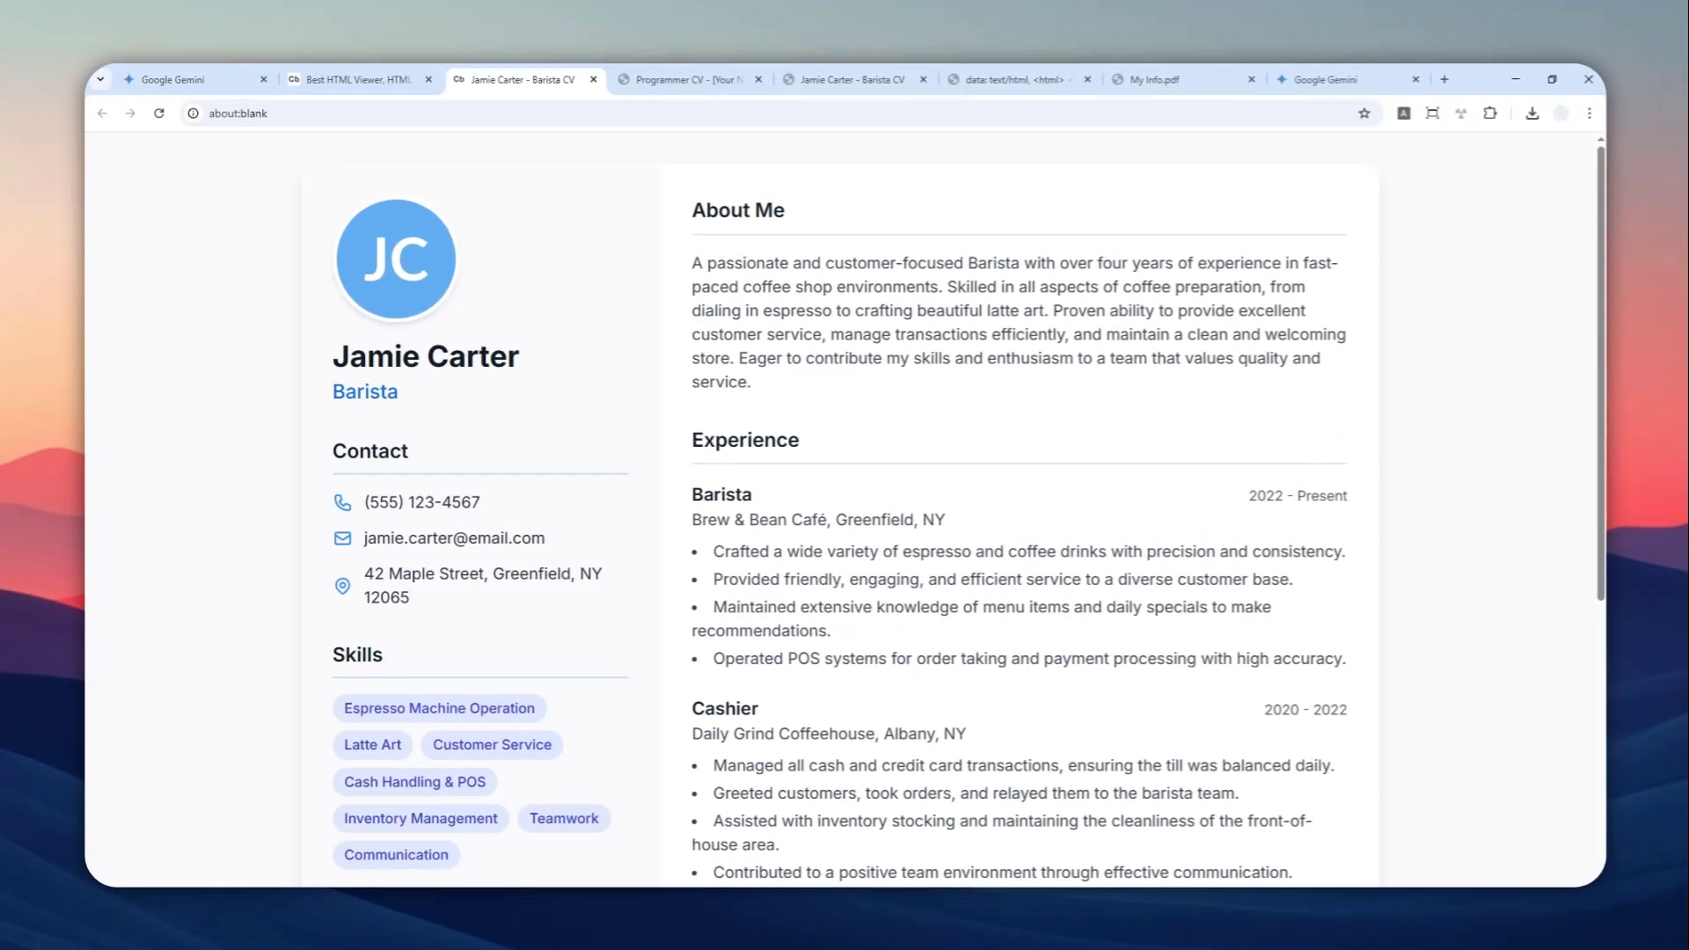
Open the saved 'Barista CV 2' PDF in a new tab and check it fits one page
{"action": "left_click_drag", "start_coordinate": [1240, 106], "coordinate": [1433, 75]}
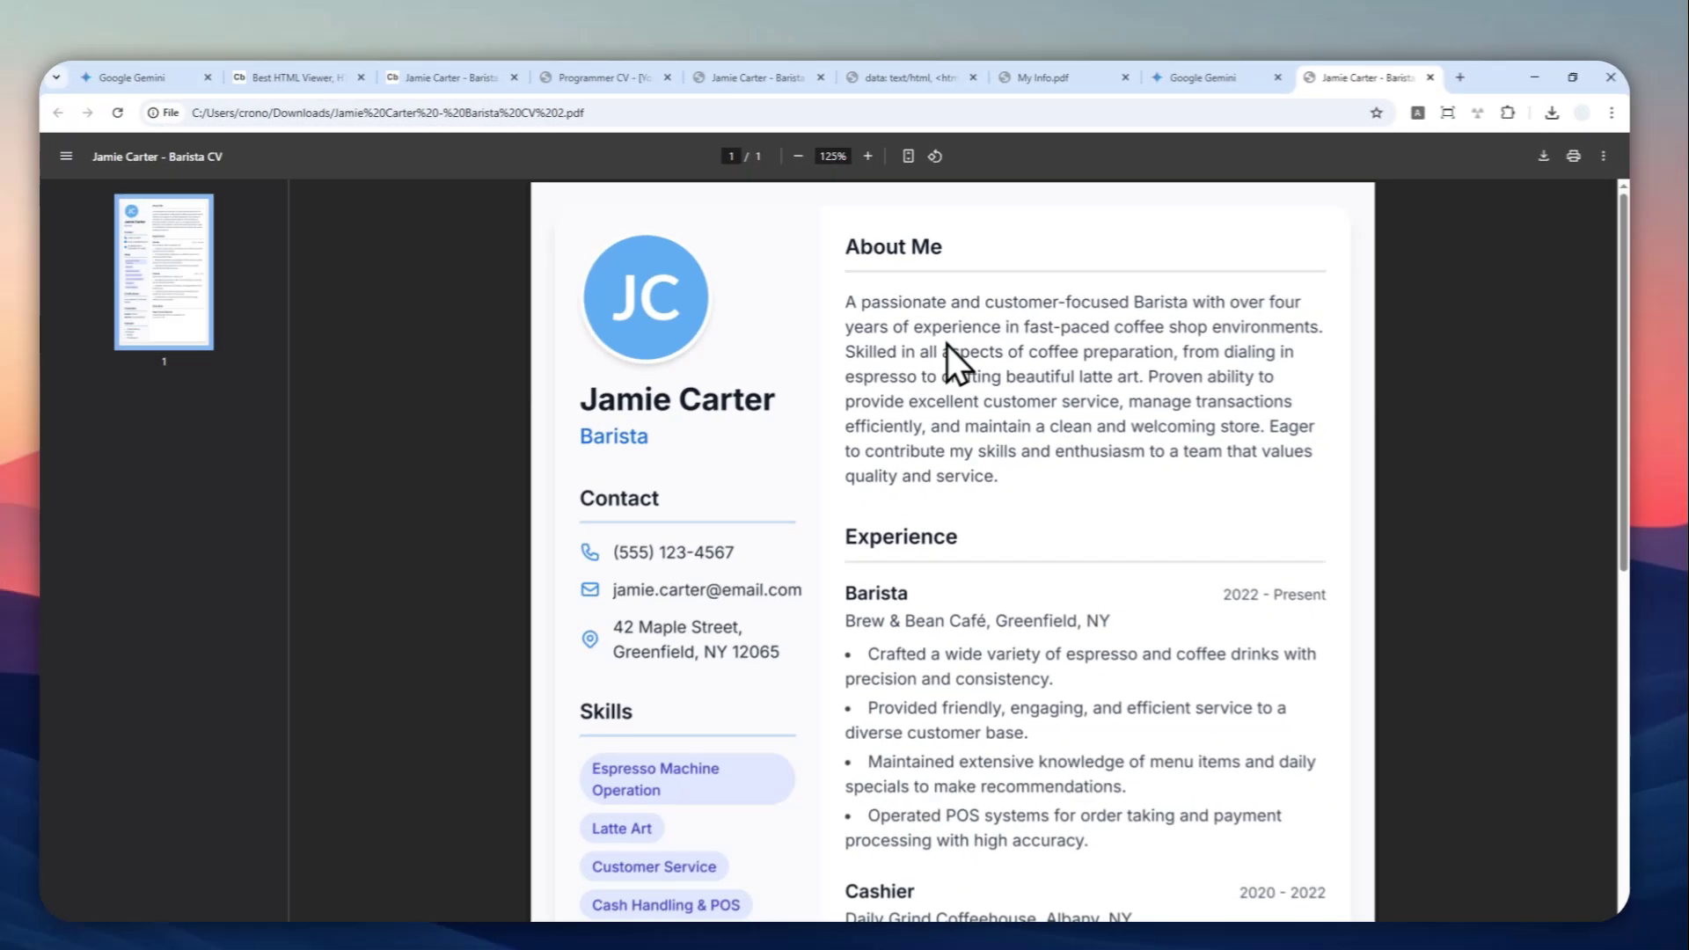
{"action": "scroll", "coordinate": [1037, 328], "scroll_direction": "down", "scroll_amount": 5}
{"action": "scroll", "coordinate": [985, 352], "scroll_direction": "up", "scroll_amount": 3}
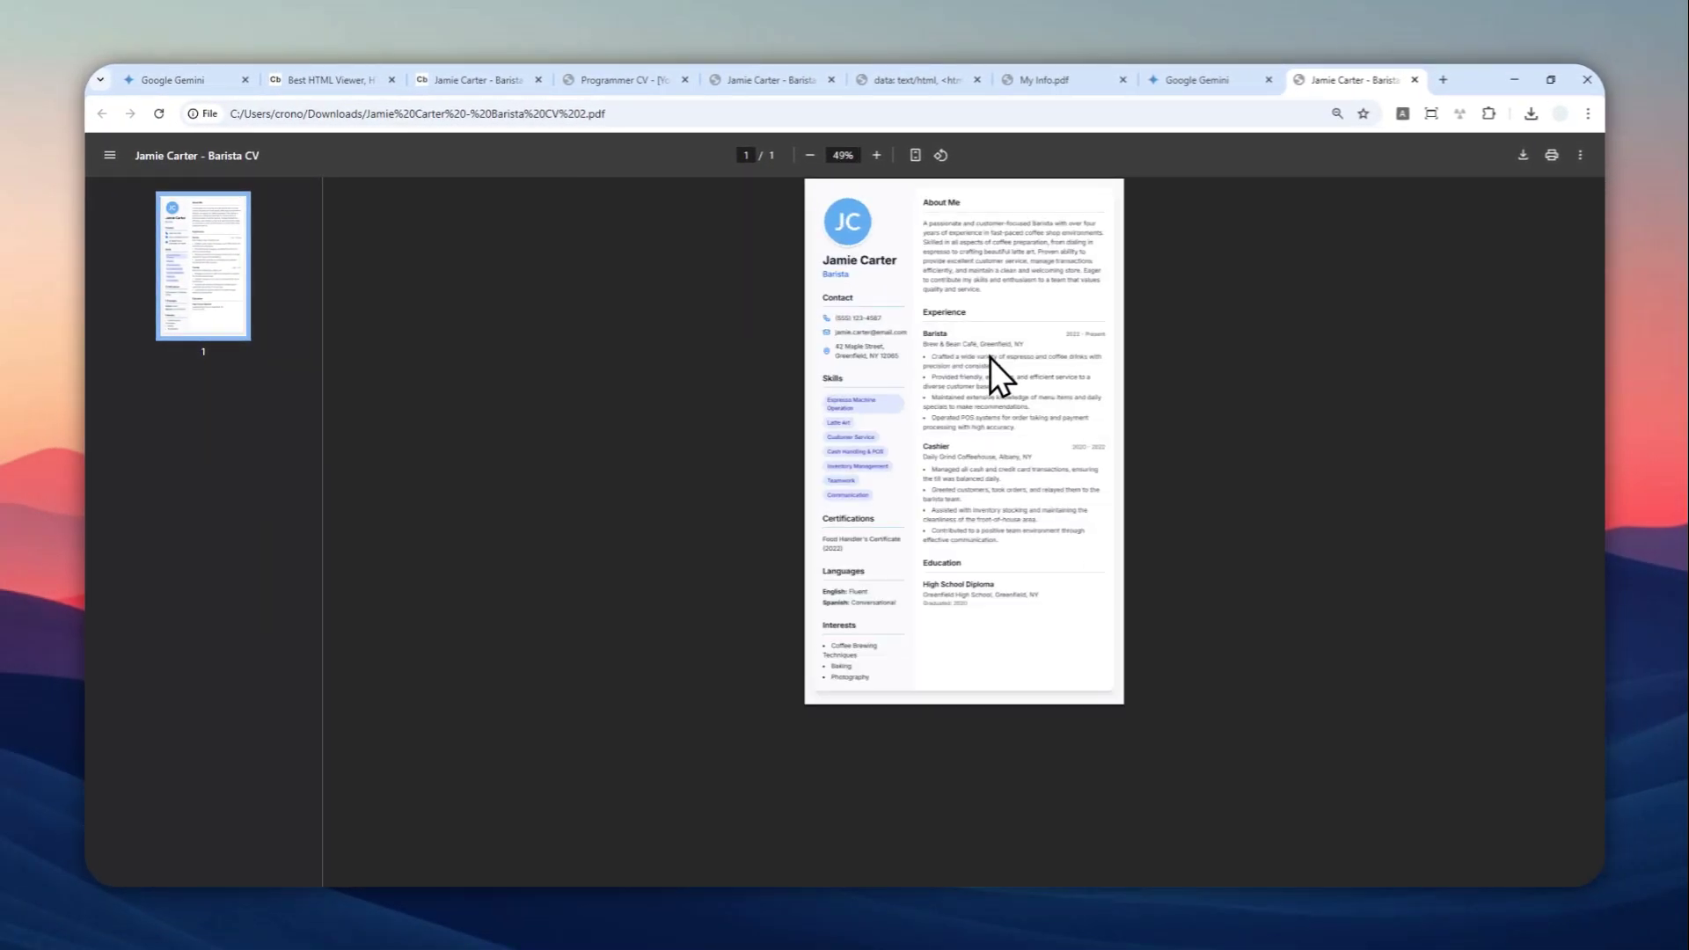
{"action": "scroll", "coordinate": [1021, 390], "scroll_direction": "up", "scroll_amount": 3}
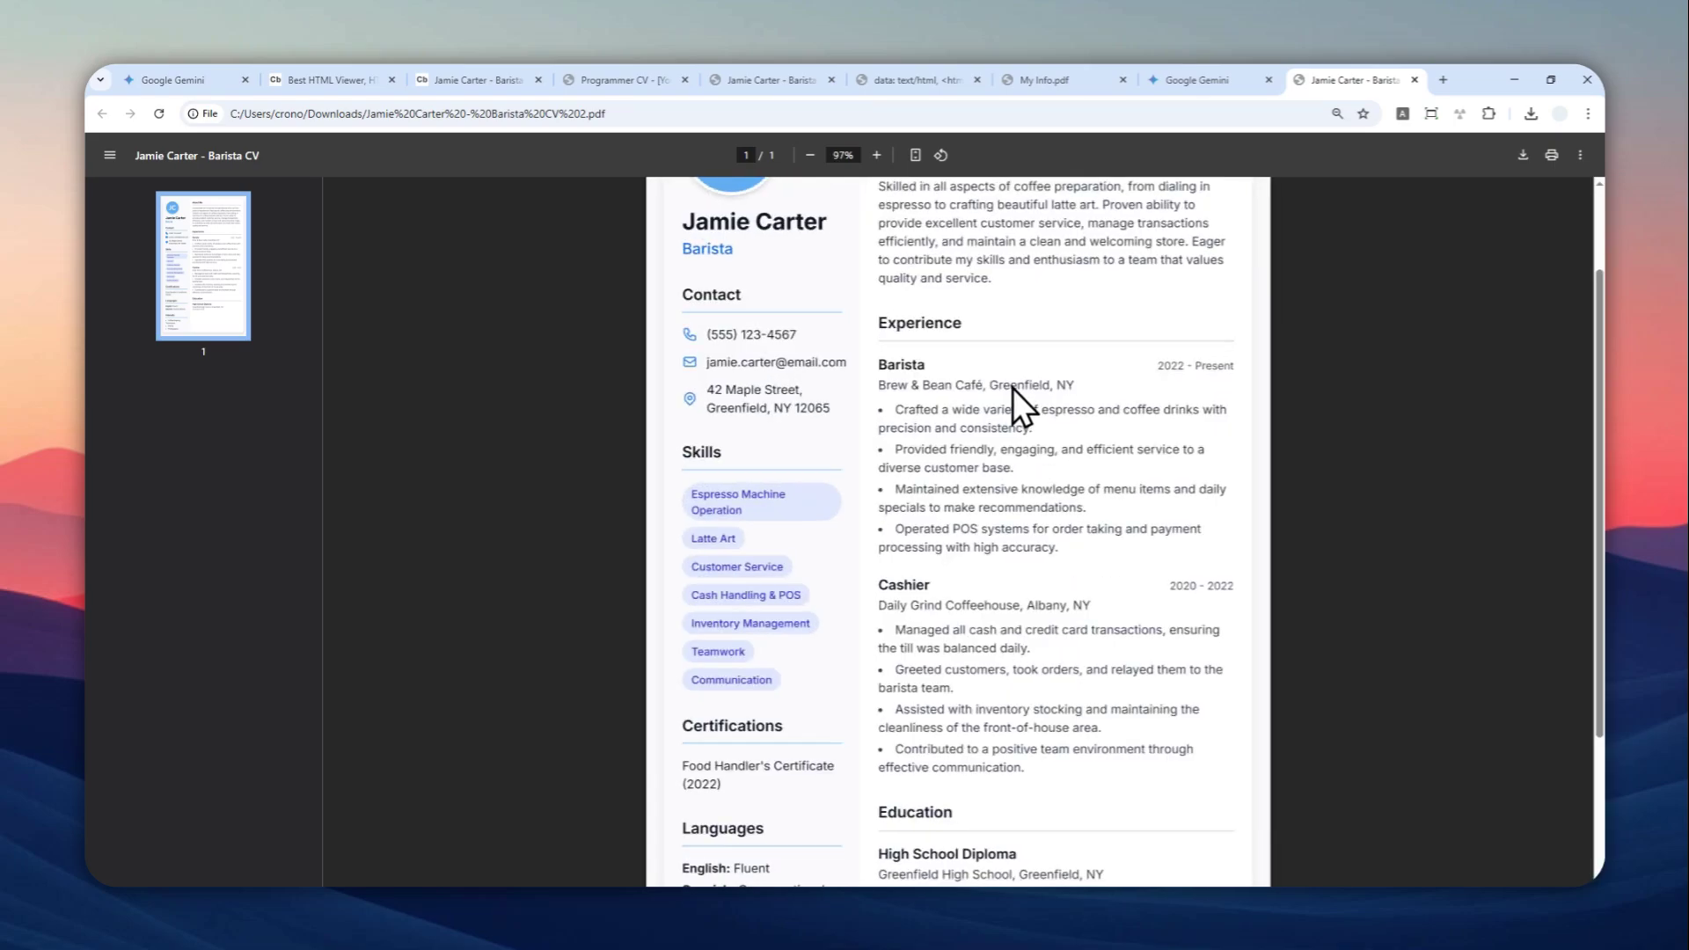
{"action": "scroll", "coordinate": [1012, 388], "scroll_direction": "up", "scroll_amount": 2}
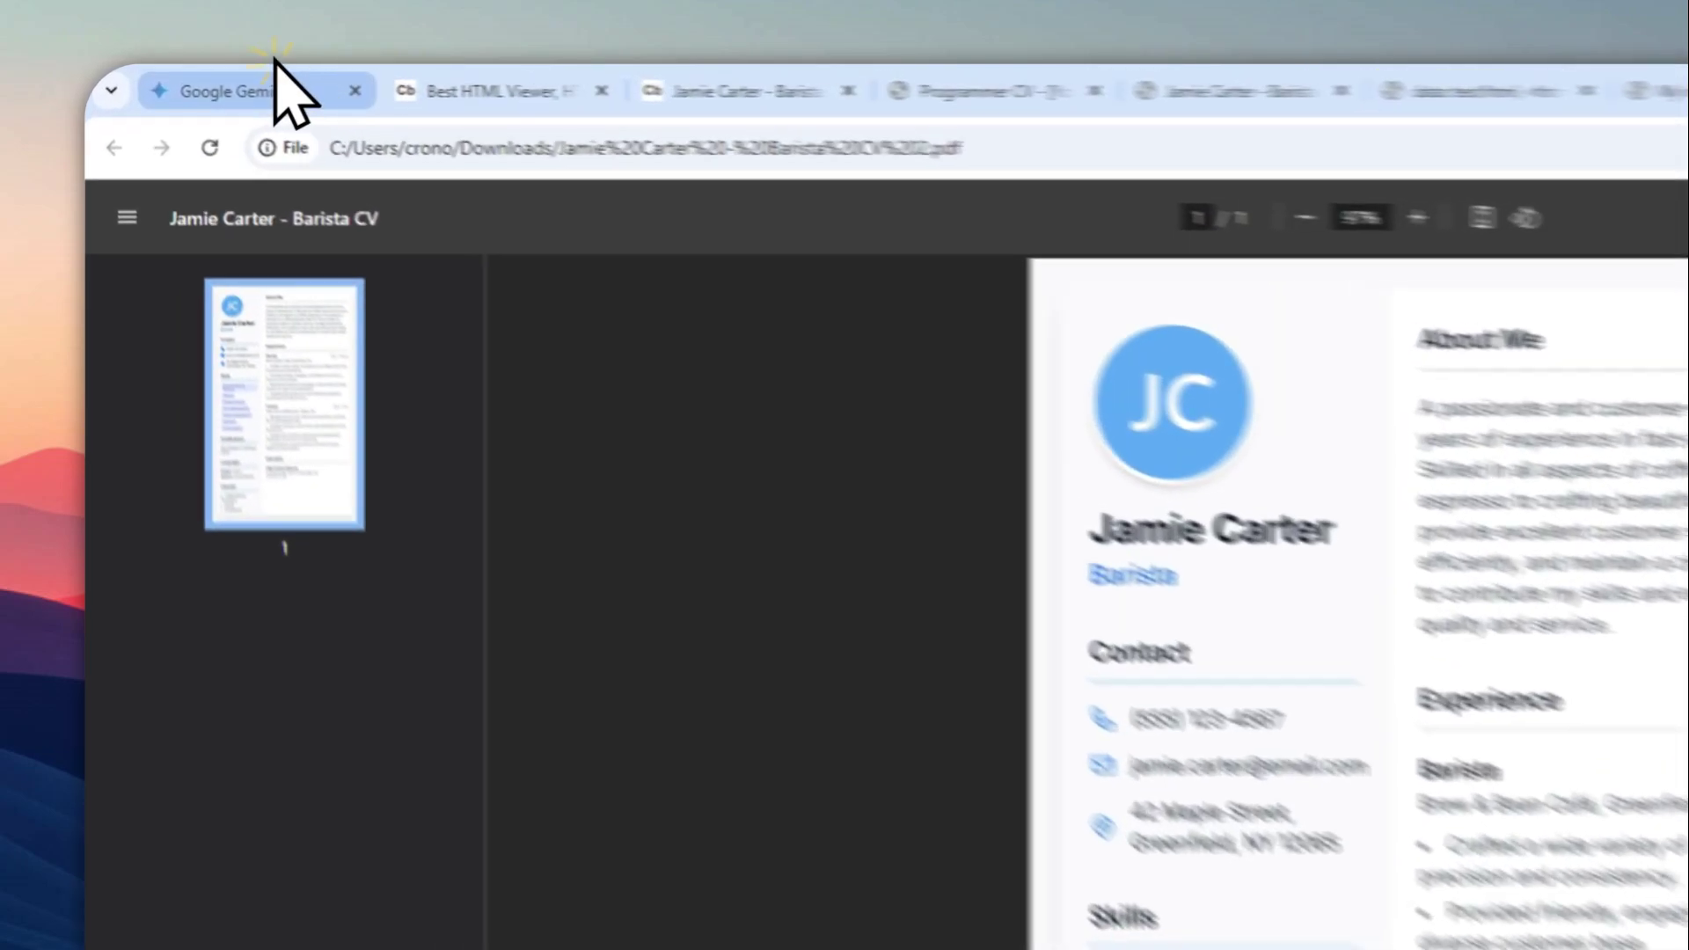
{"action": "left_click", "coordinate": [169, 80]}
{"action": "scroll", "coordinate": [1418, 668], "scroll_direction": "down", "scroll_amount": 8}
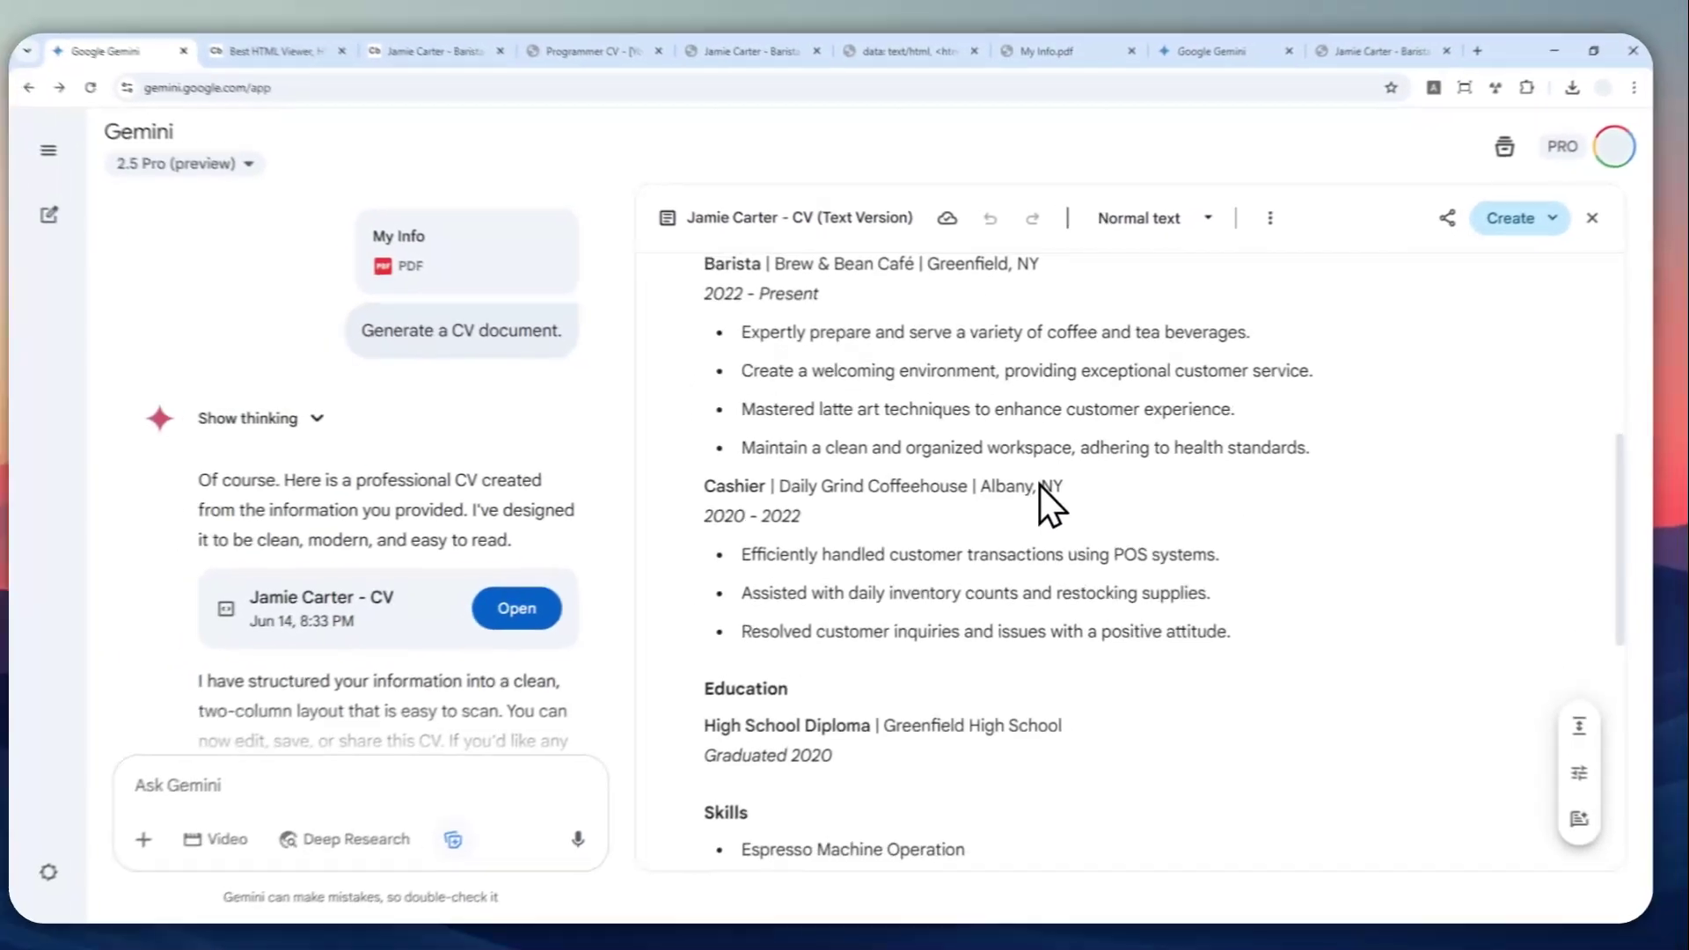
{"action": "scroll", "coordinate": [1038, 458], "scroll_direction": "down", "scroll_amount": 7}
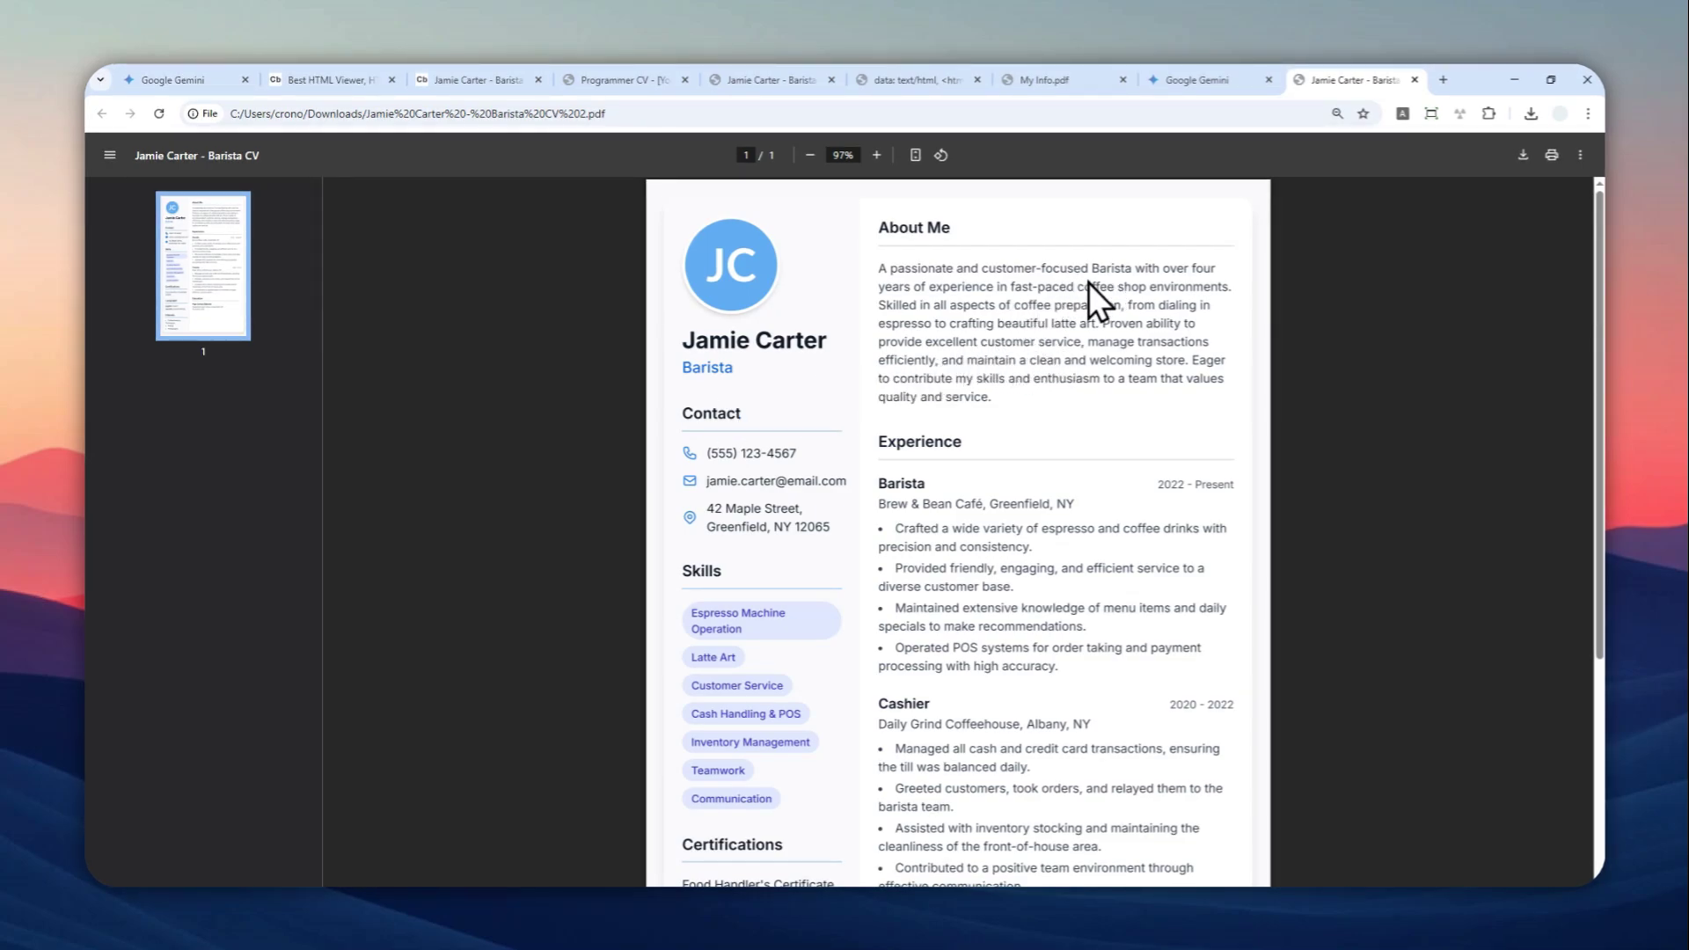
{"action": "scroll", "coordinate": [1012, 366], "scroll_direction": "down", "scroll_amount": 4}
{"action": "scroll", "coordinate": [999, 363], "scroll_direction": "up", "scroll_amount": 4}
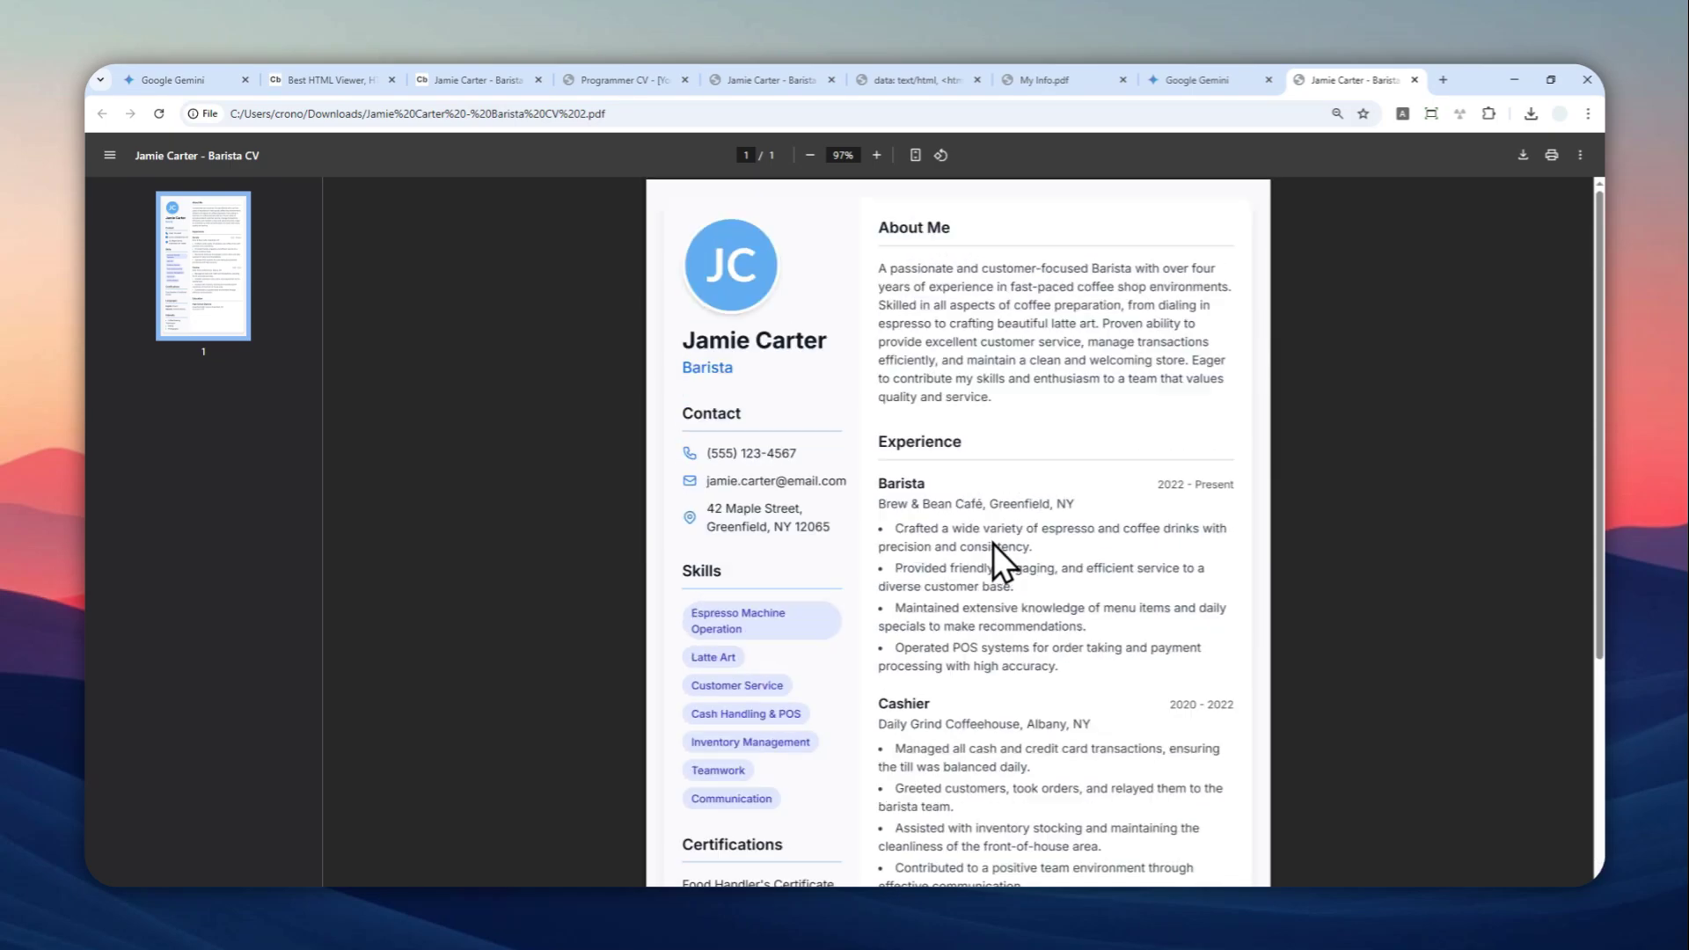